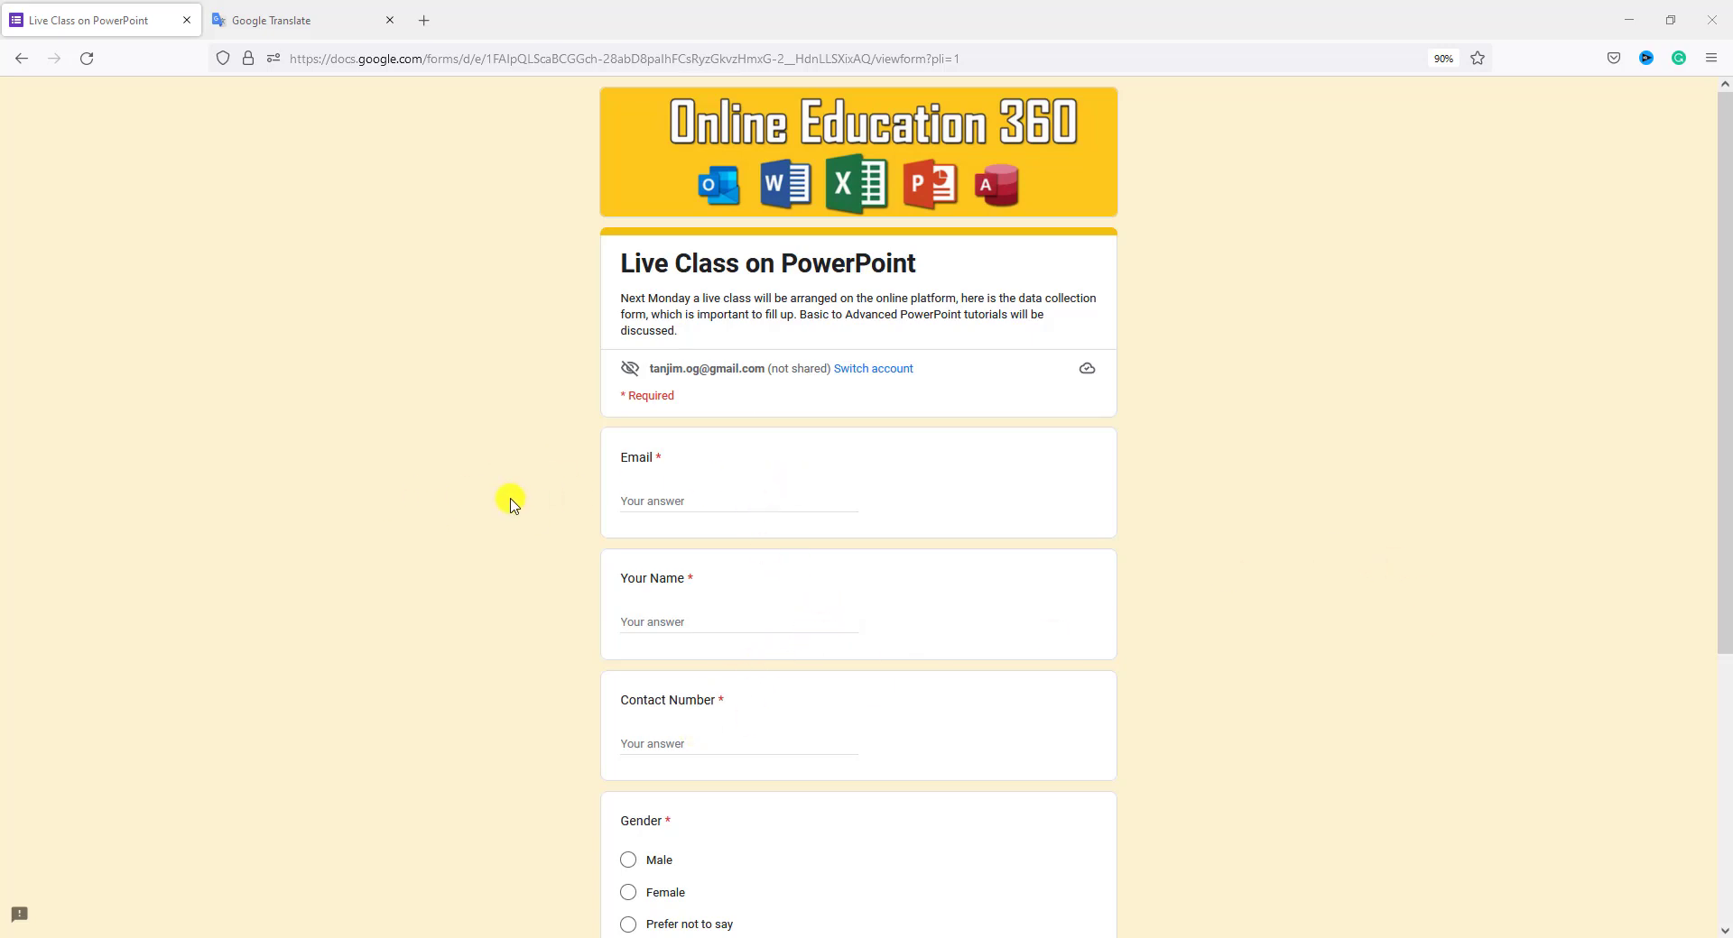
Open Google Drive in a new tab by searching the web for google drive.
scroll(488, 560, down, 3)
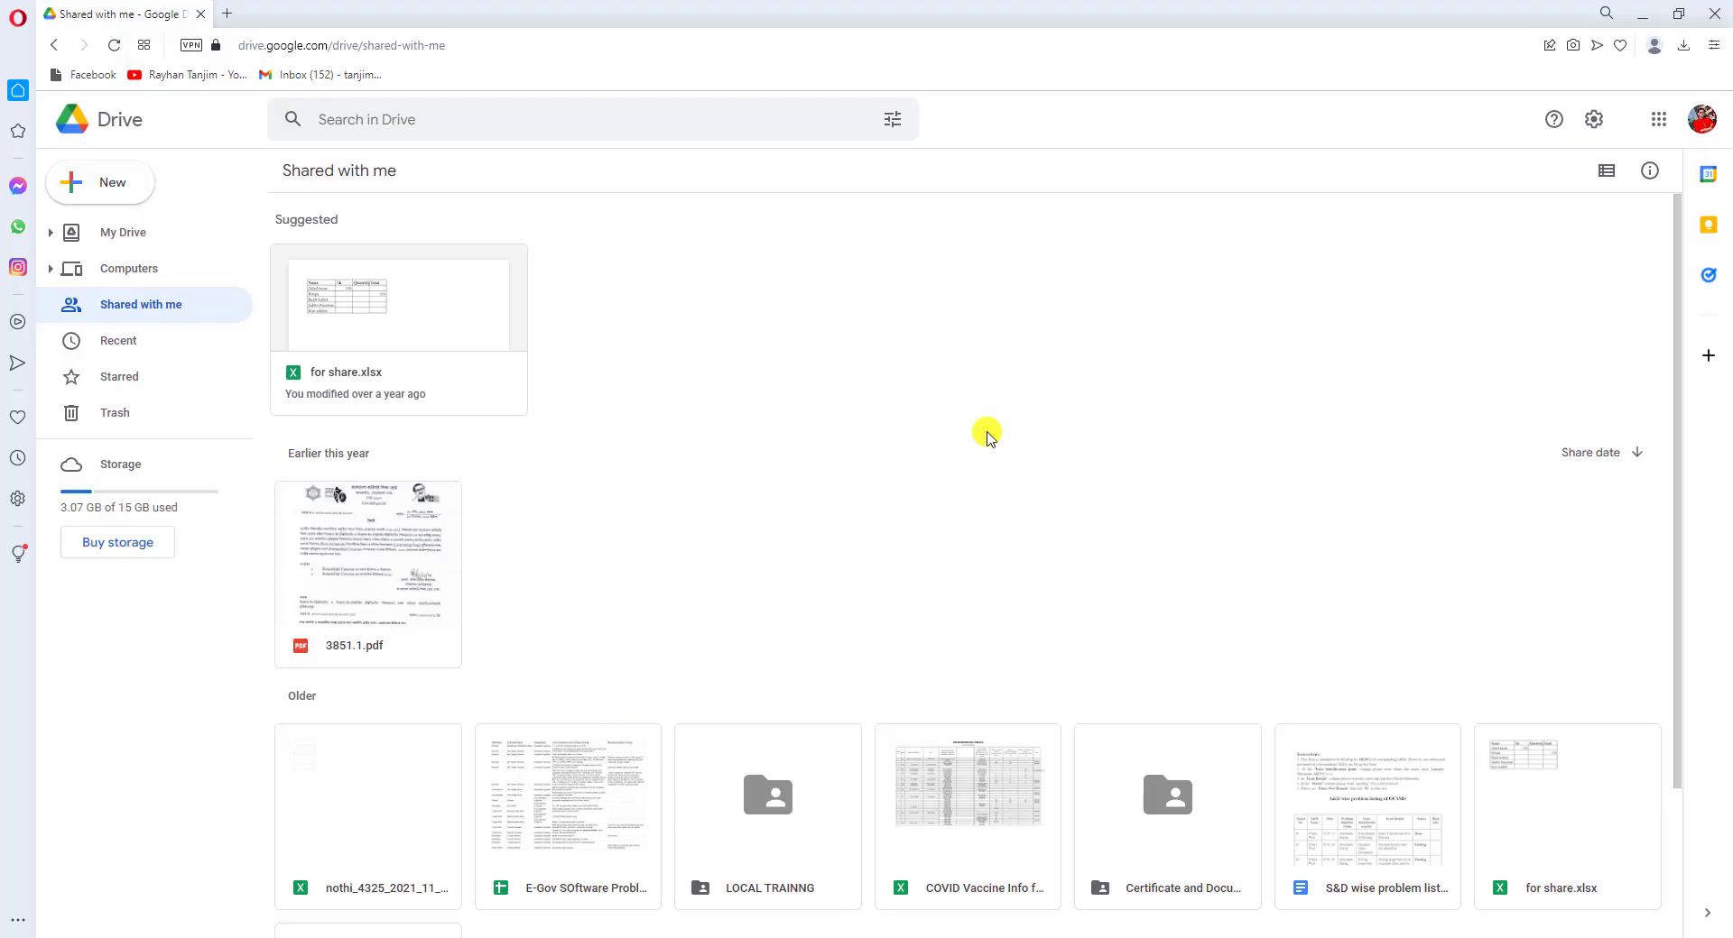
click(232, 14)
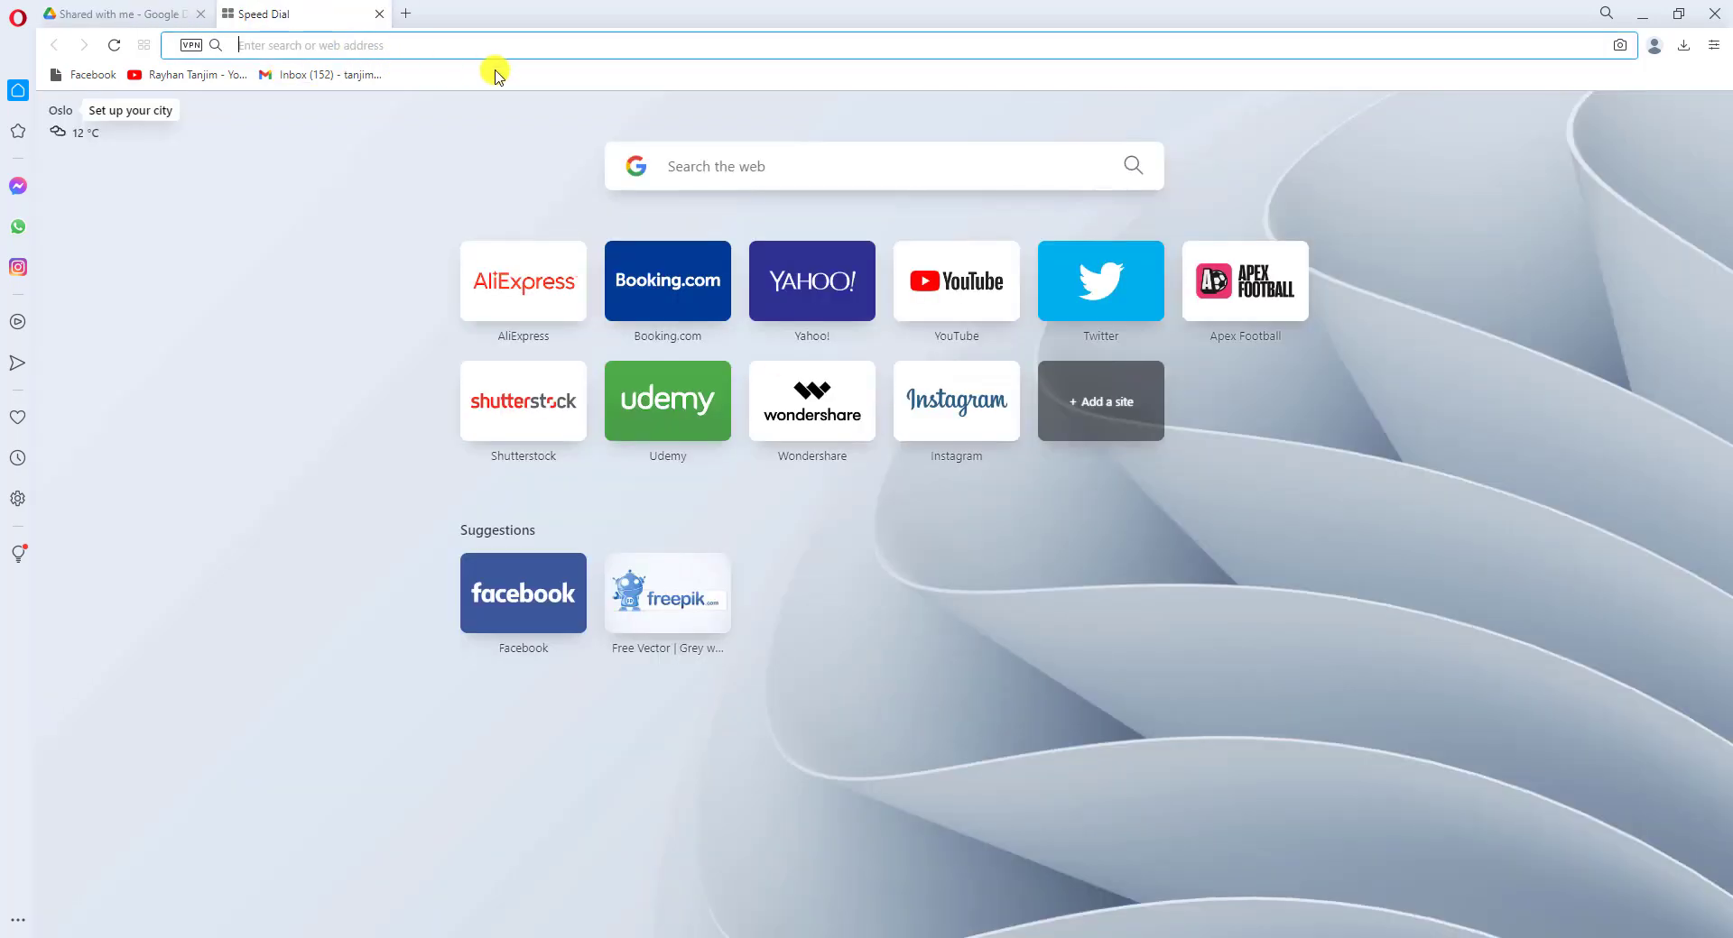
text(google drive)
key(Return)
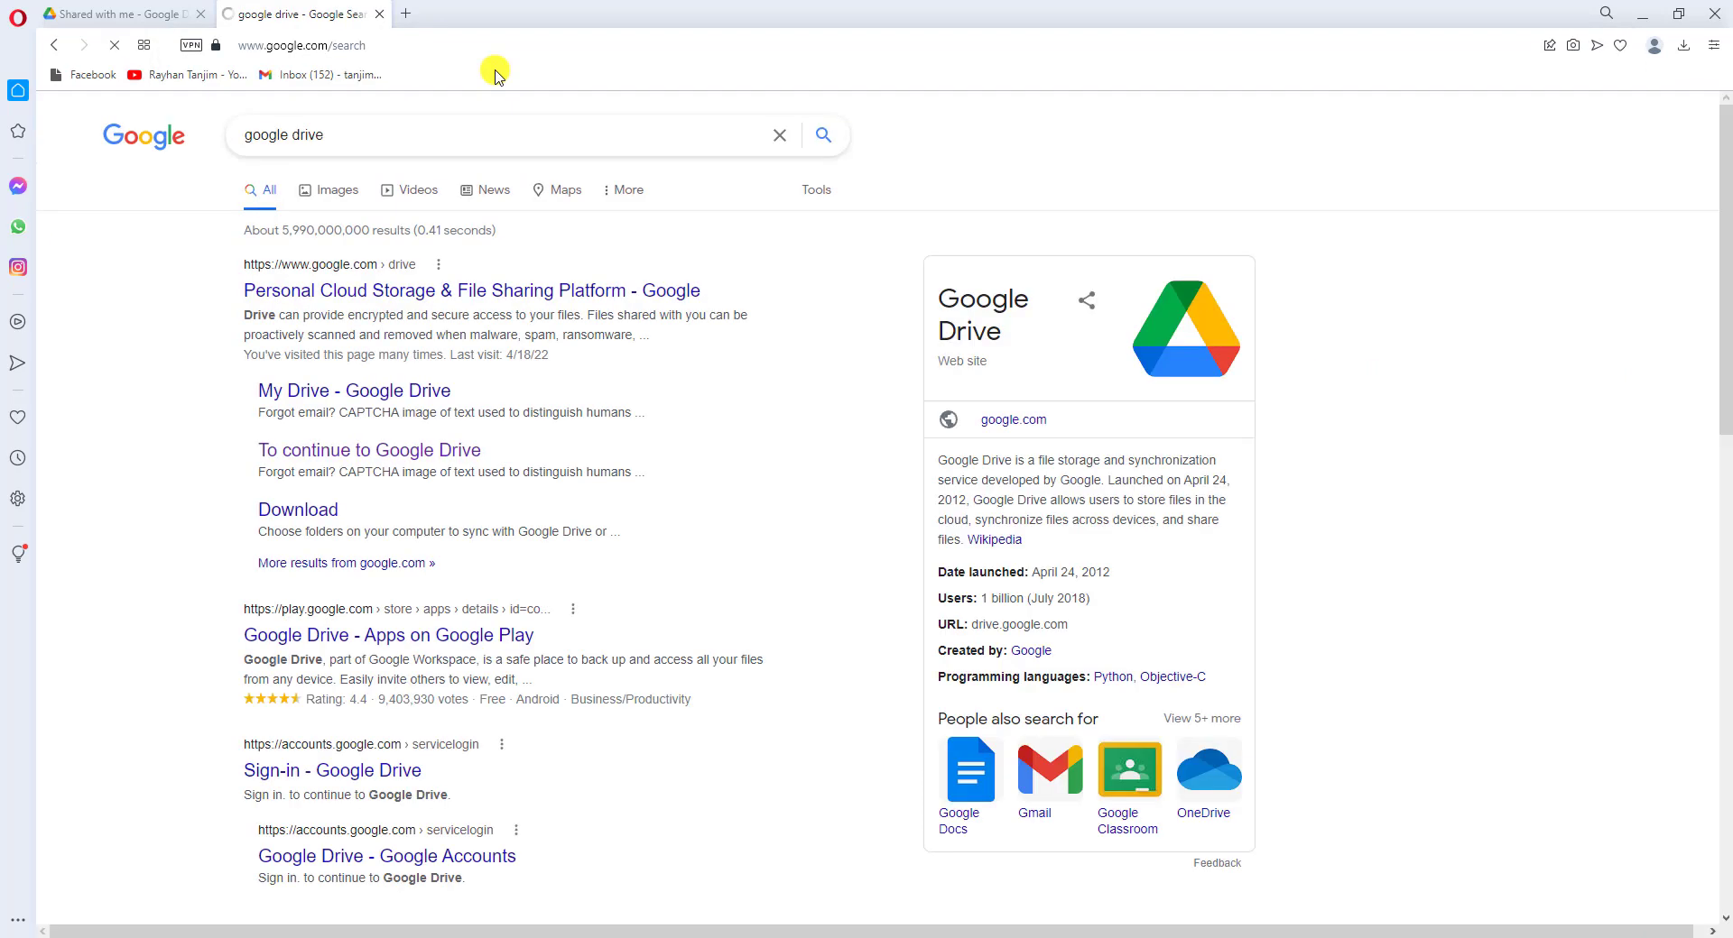
click(507, 291)
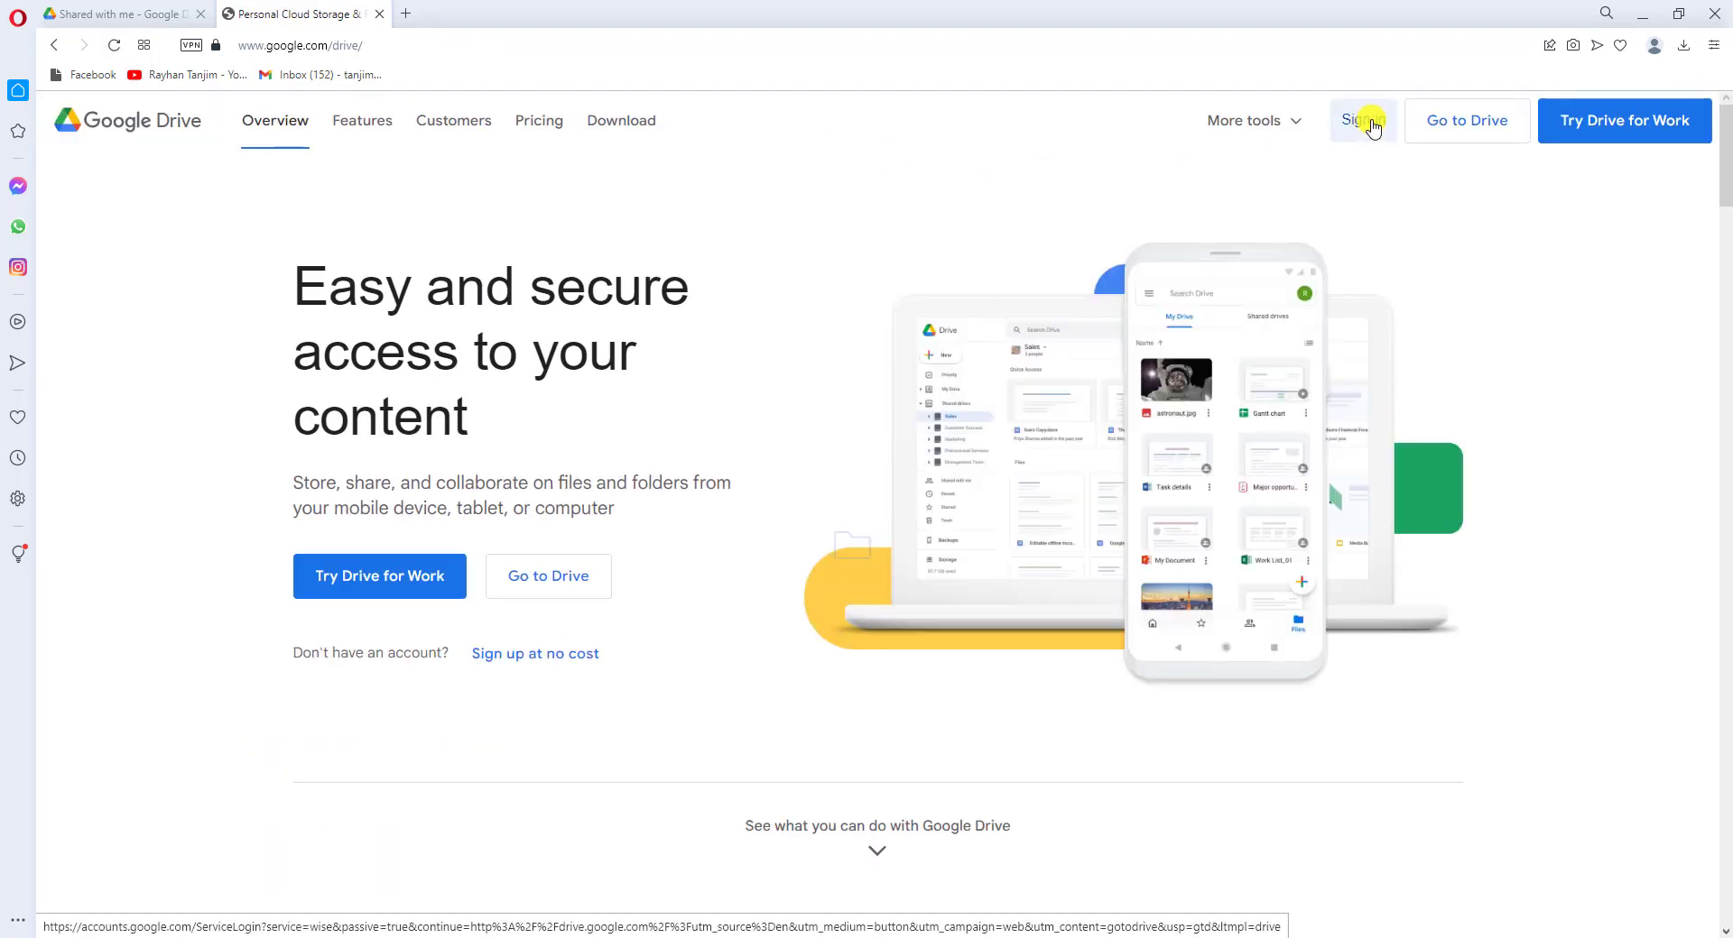
click(1367, 122)
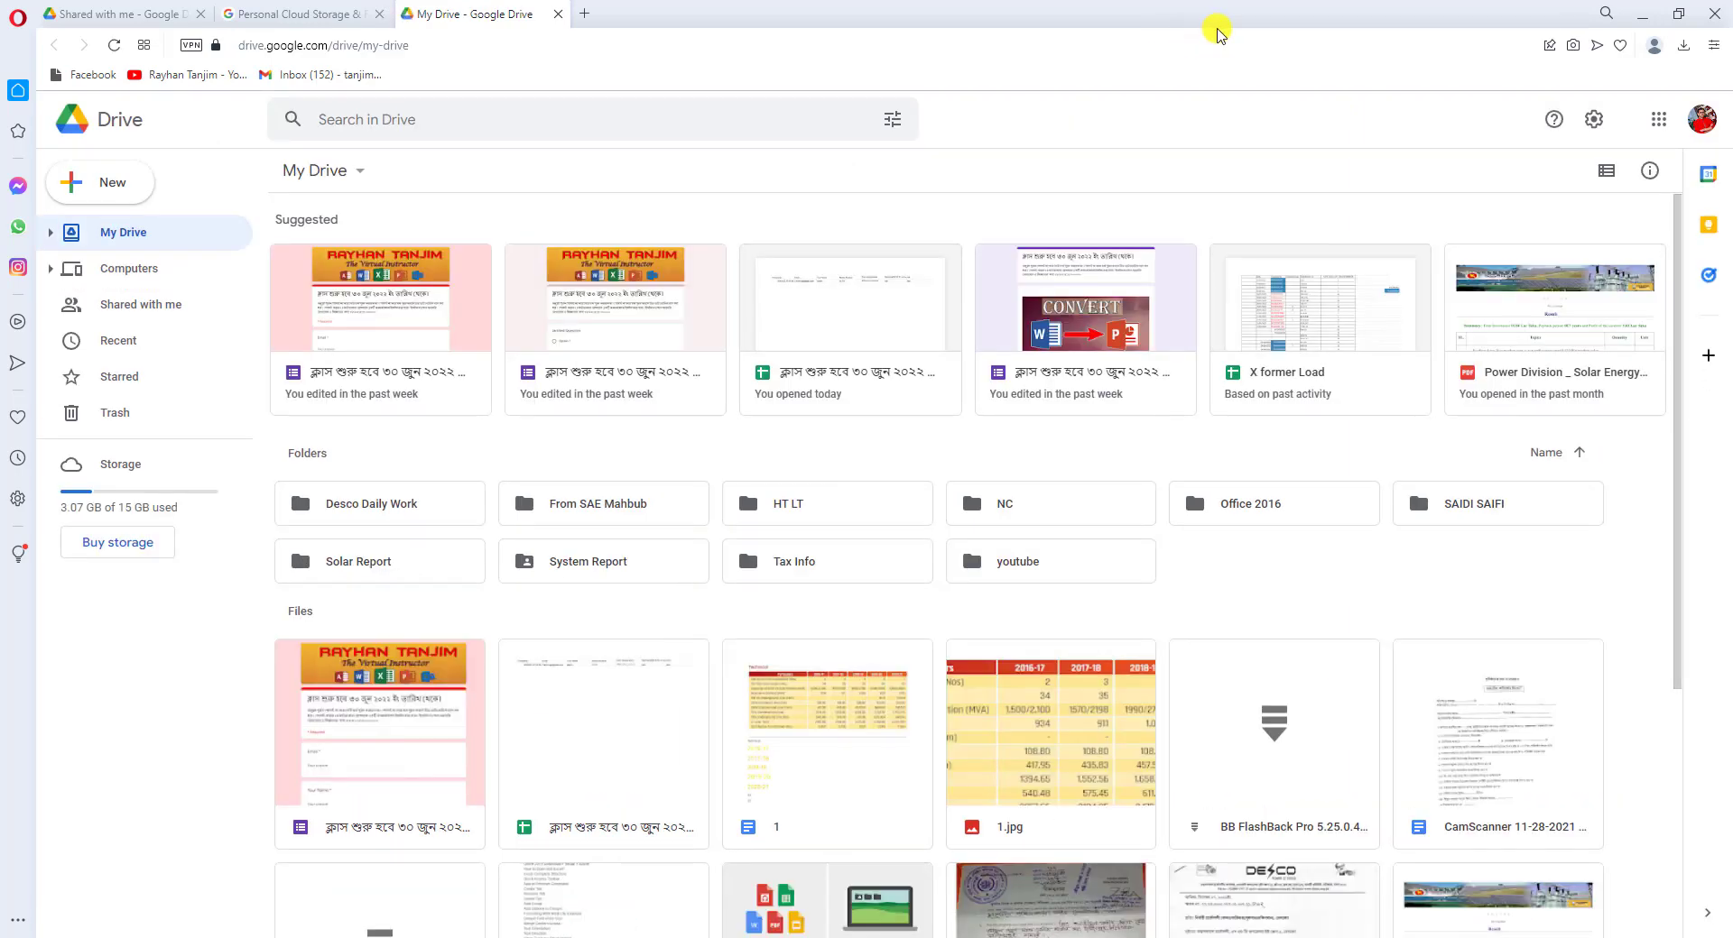
Create a new Google Form from Drive and paste Live Class on PowerPoint as its title.
click(94, 200)
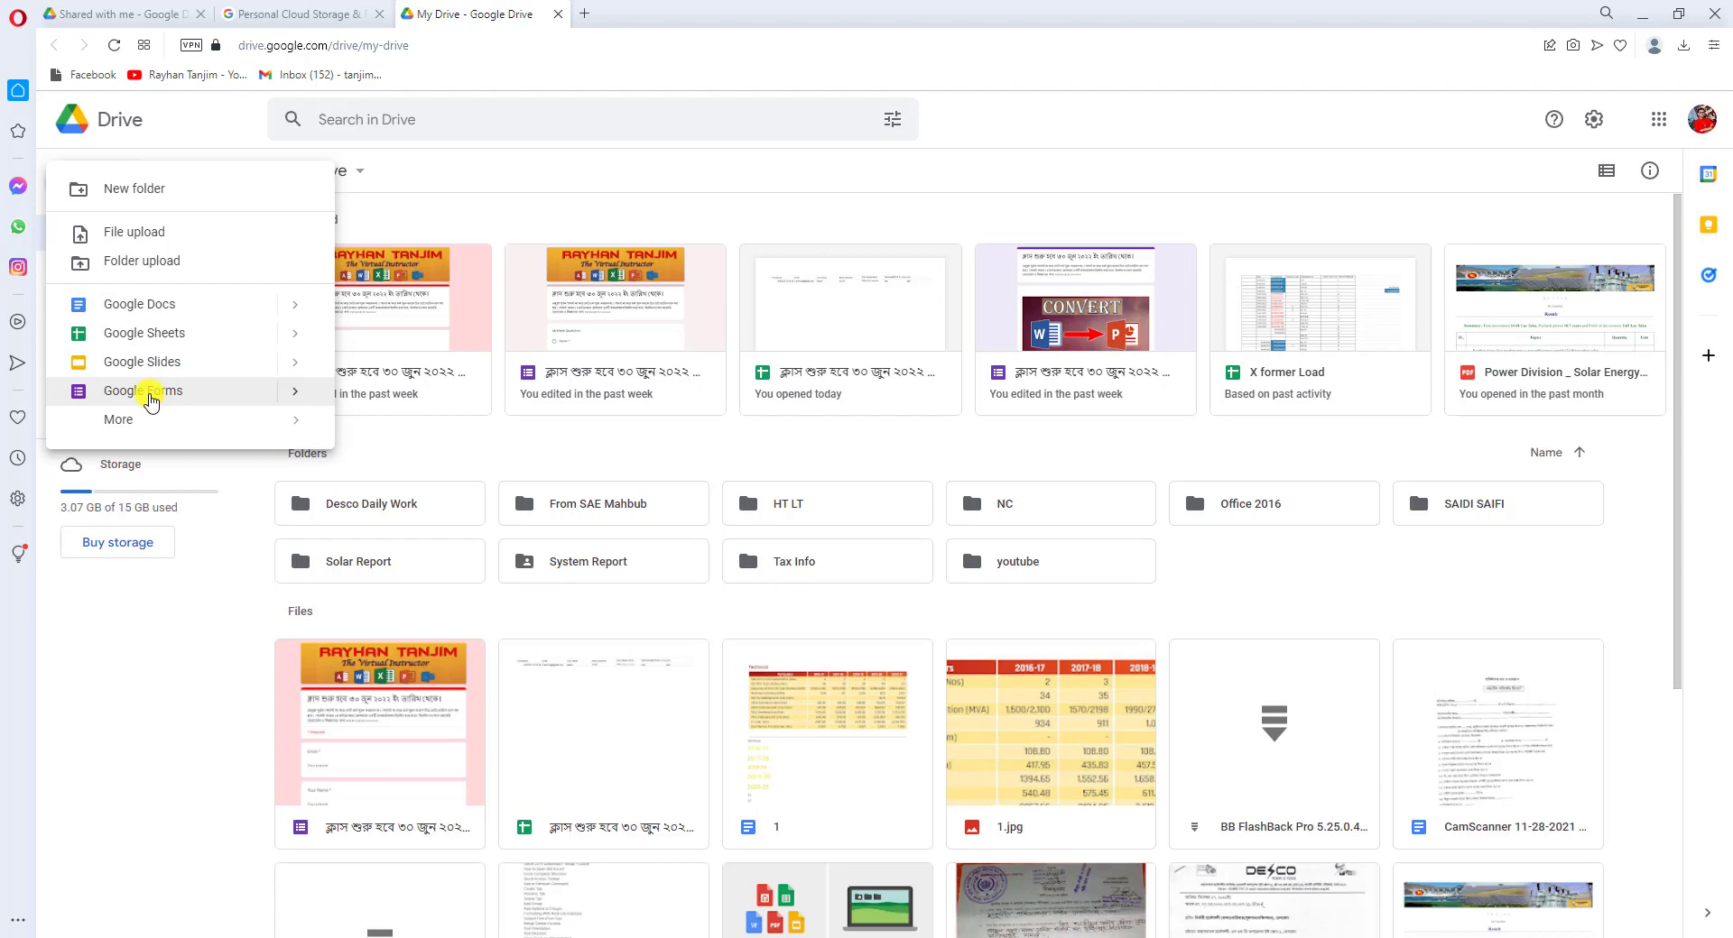
click(144, 392)
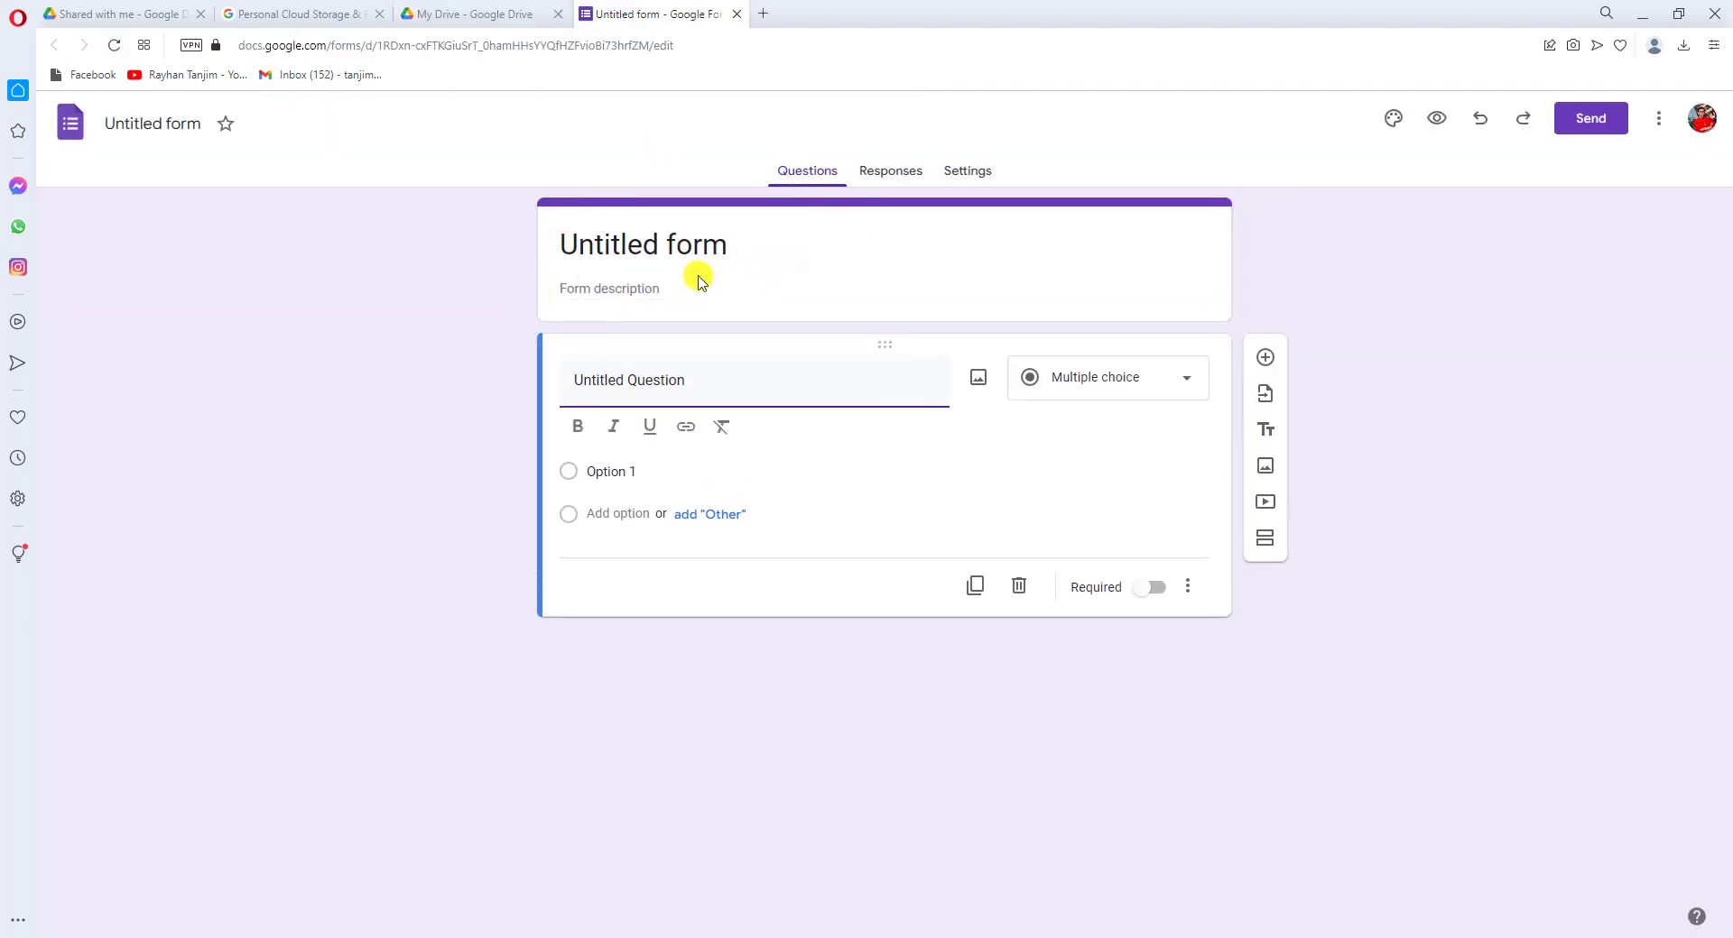
click(676, 253)
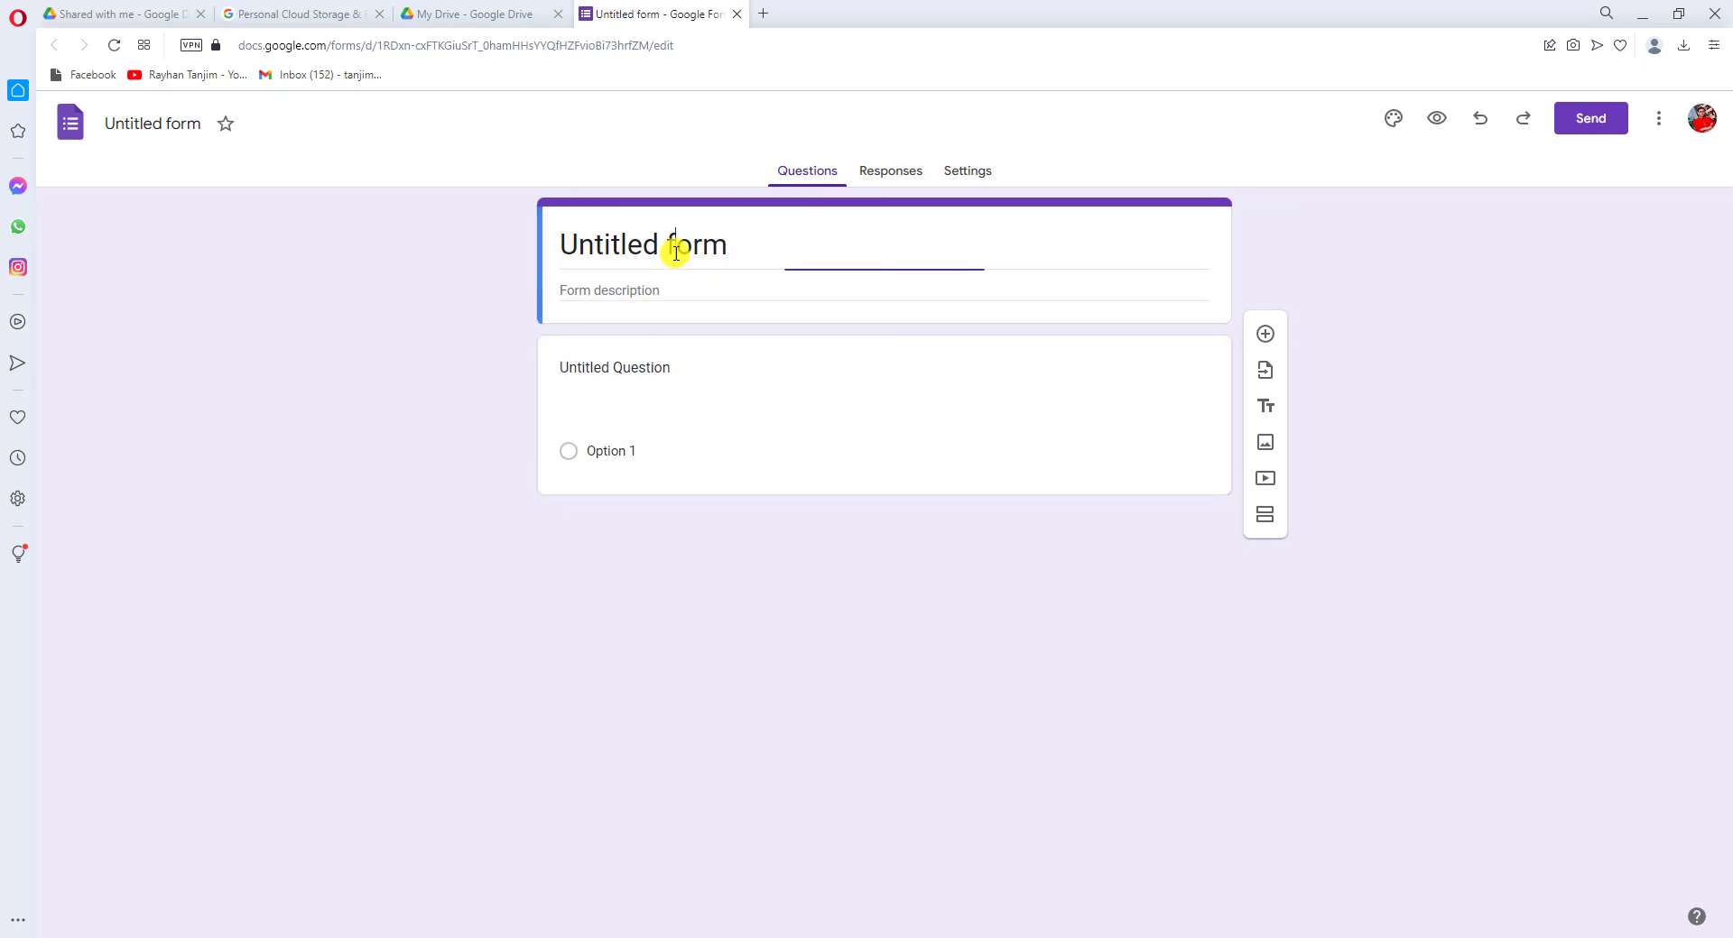
drag(731, 252, 537, 251)
text(Live Class on PowerPoint)
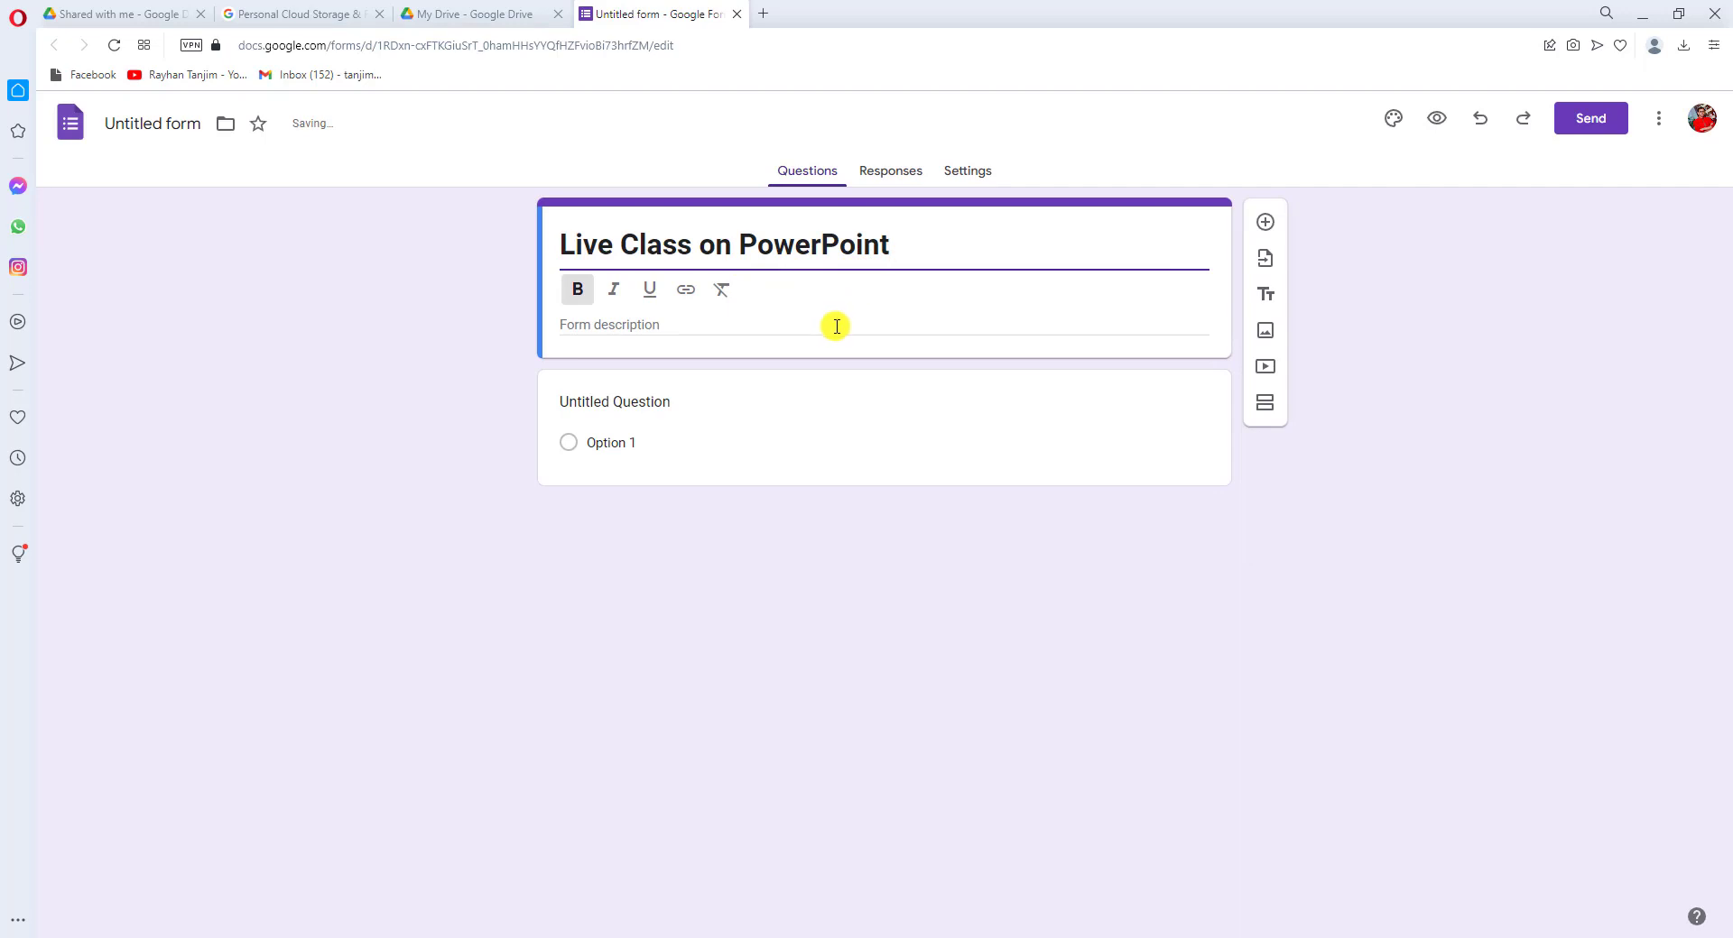
Paste the live class announcement as the form description and remove its leading space.
click(763, 327)
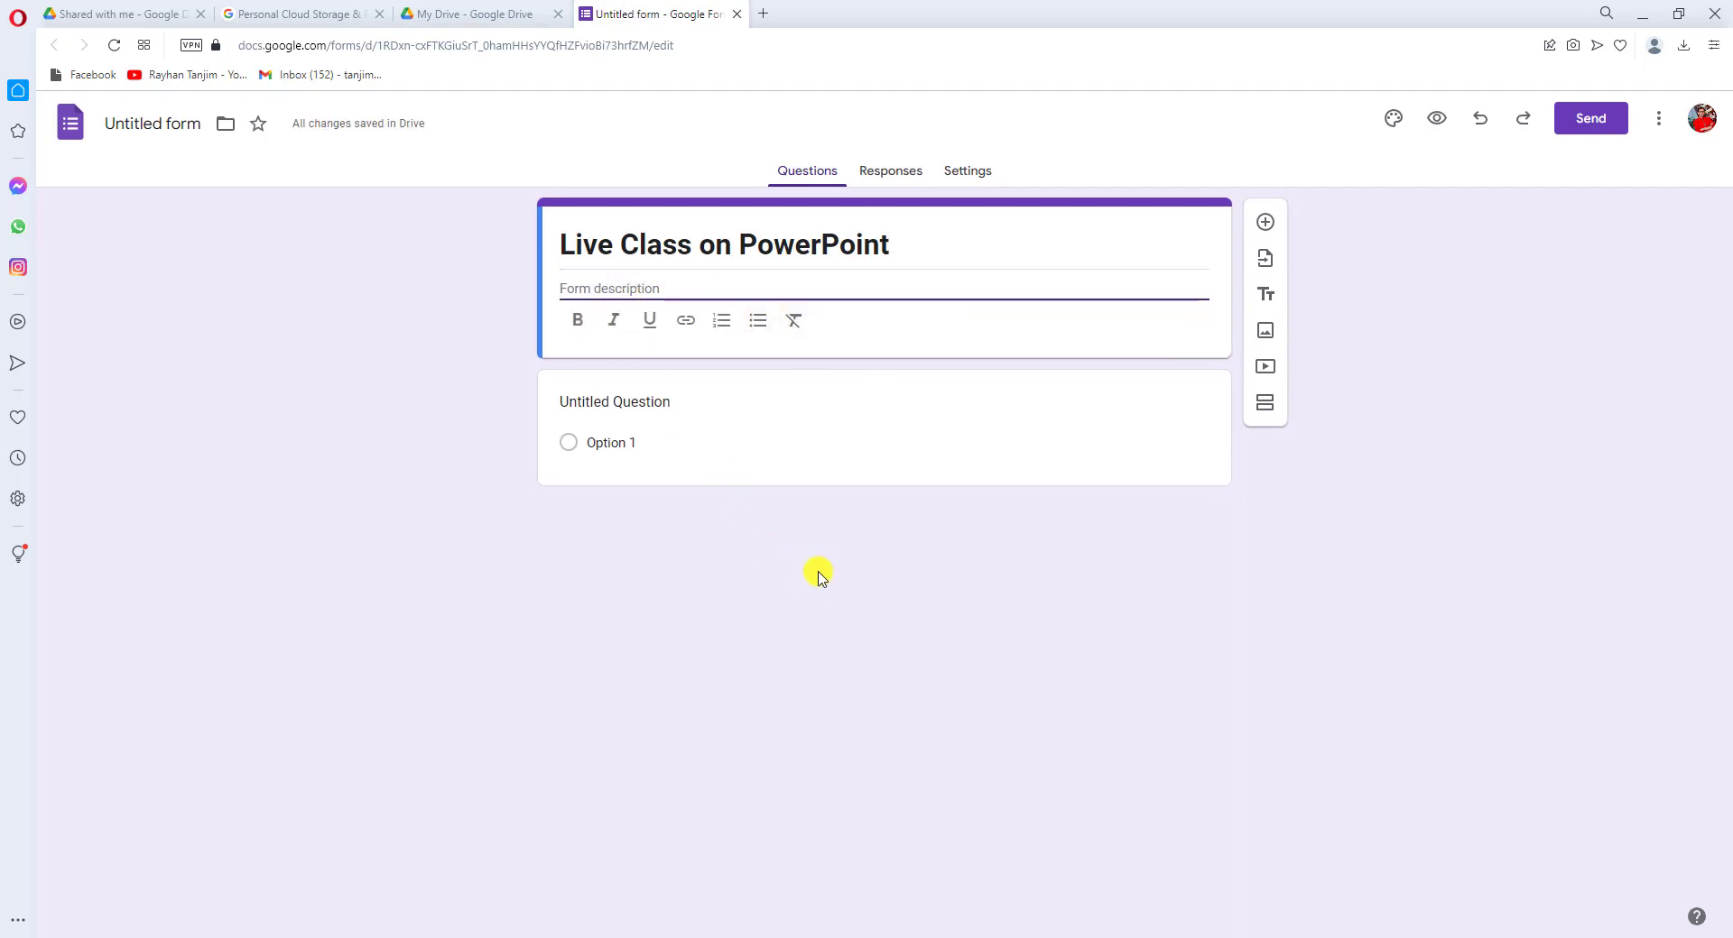
text(Next Monday a live class will be arranged on the online platform, here is the data collection form, which is important to fill up. Basic to Advanced PowerPoint tutorials will be discussed.)
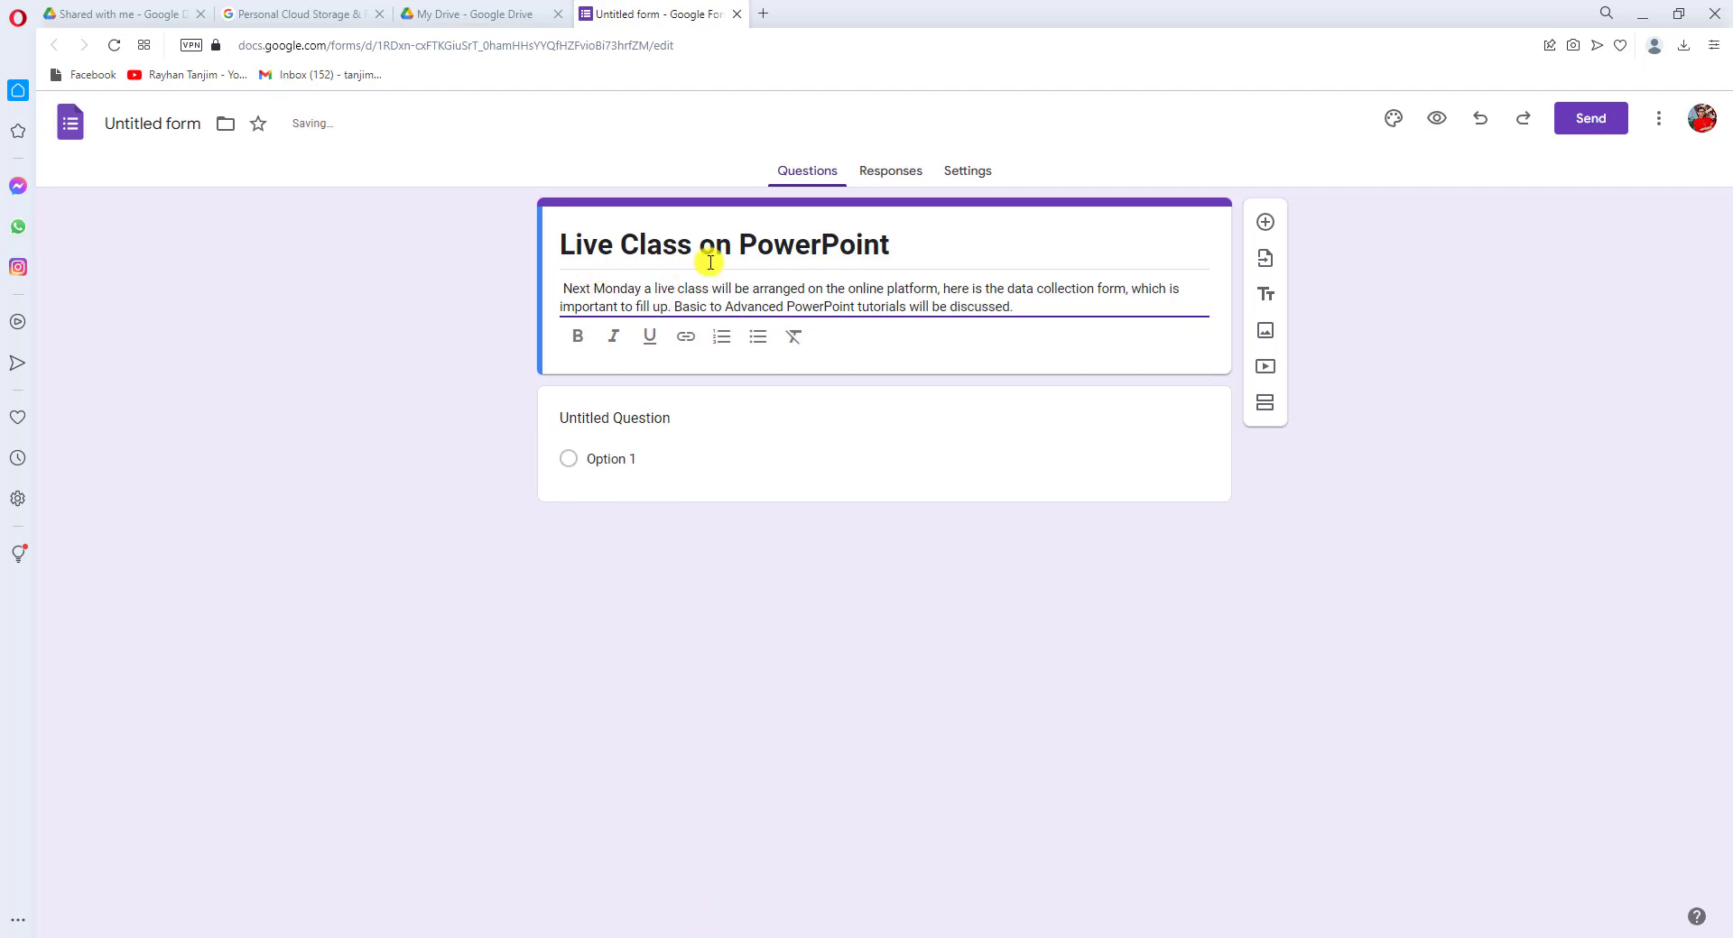
click(563, 289)
key(Delete)
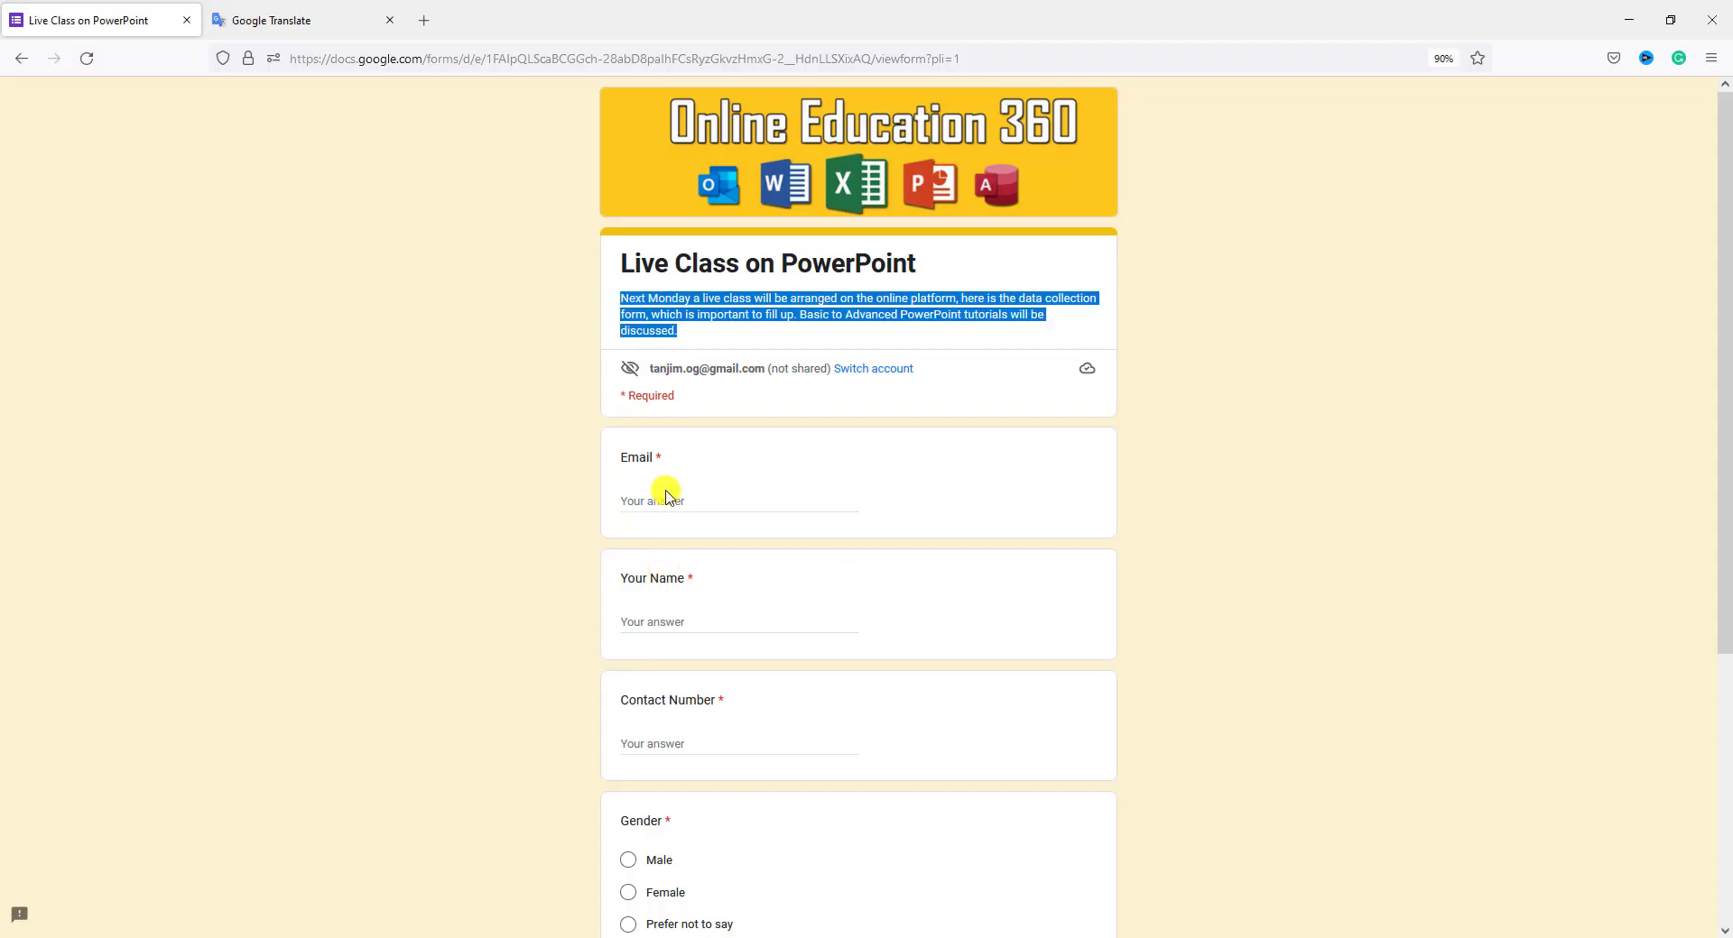
Review the questions of the sample registration form.
scroll(667, 465, down, 1)
scroll(668, 465, down, 3)
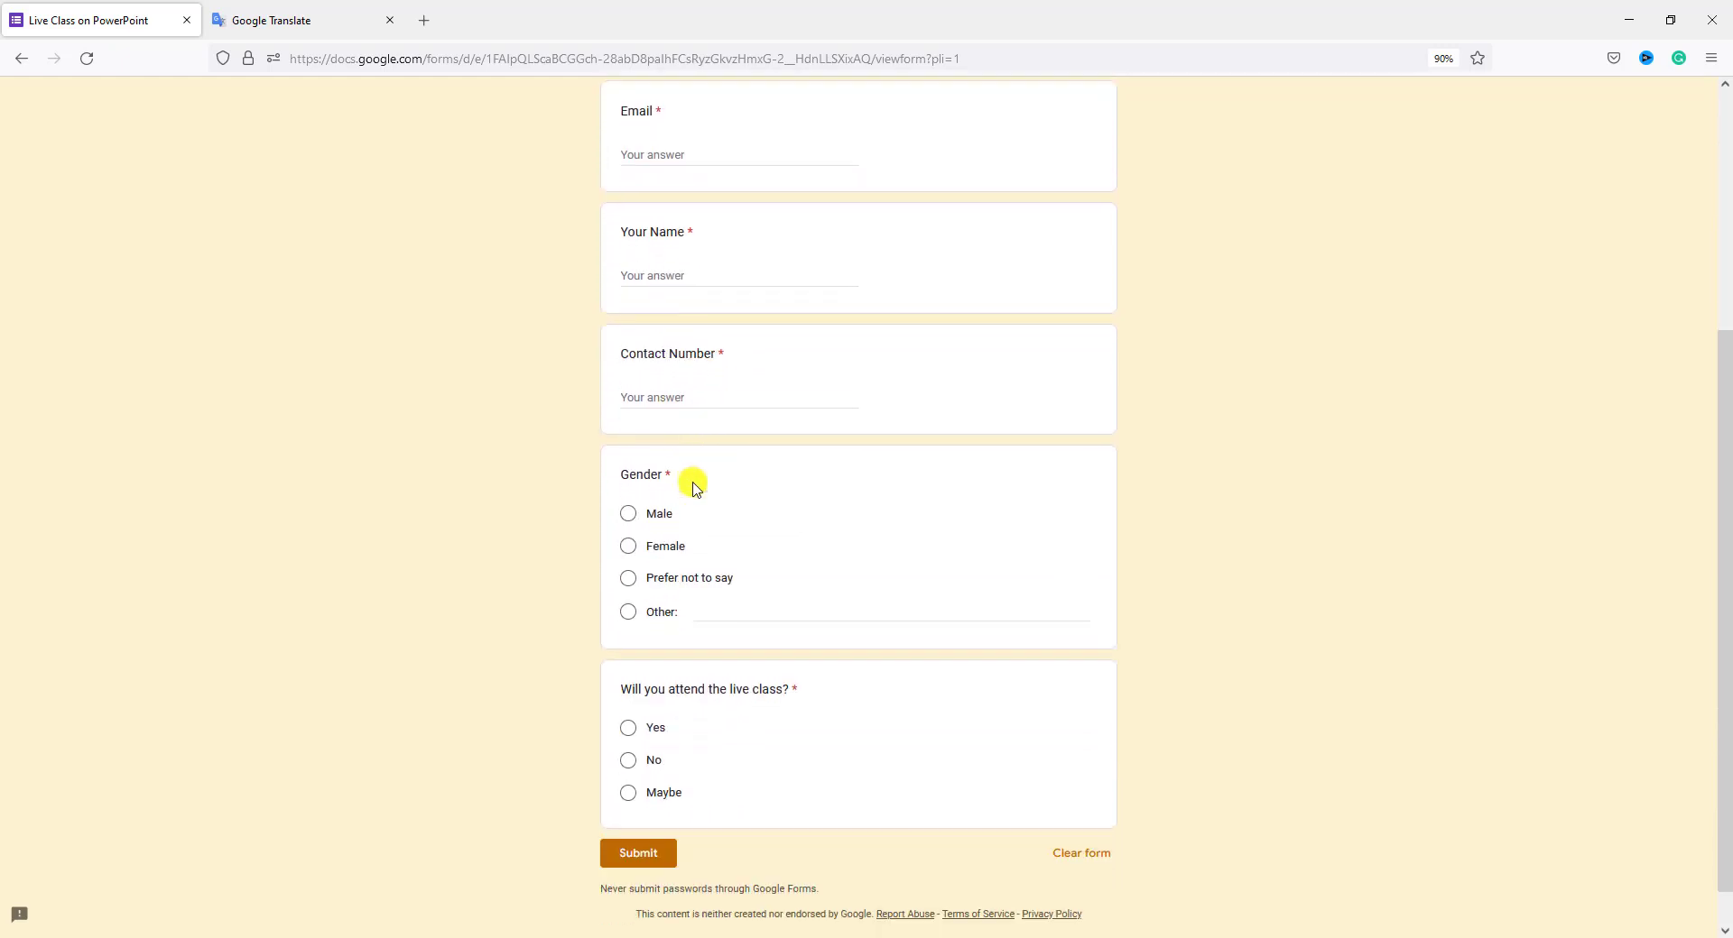
scroll(686, 548, down, 1)
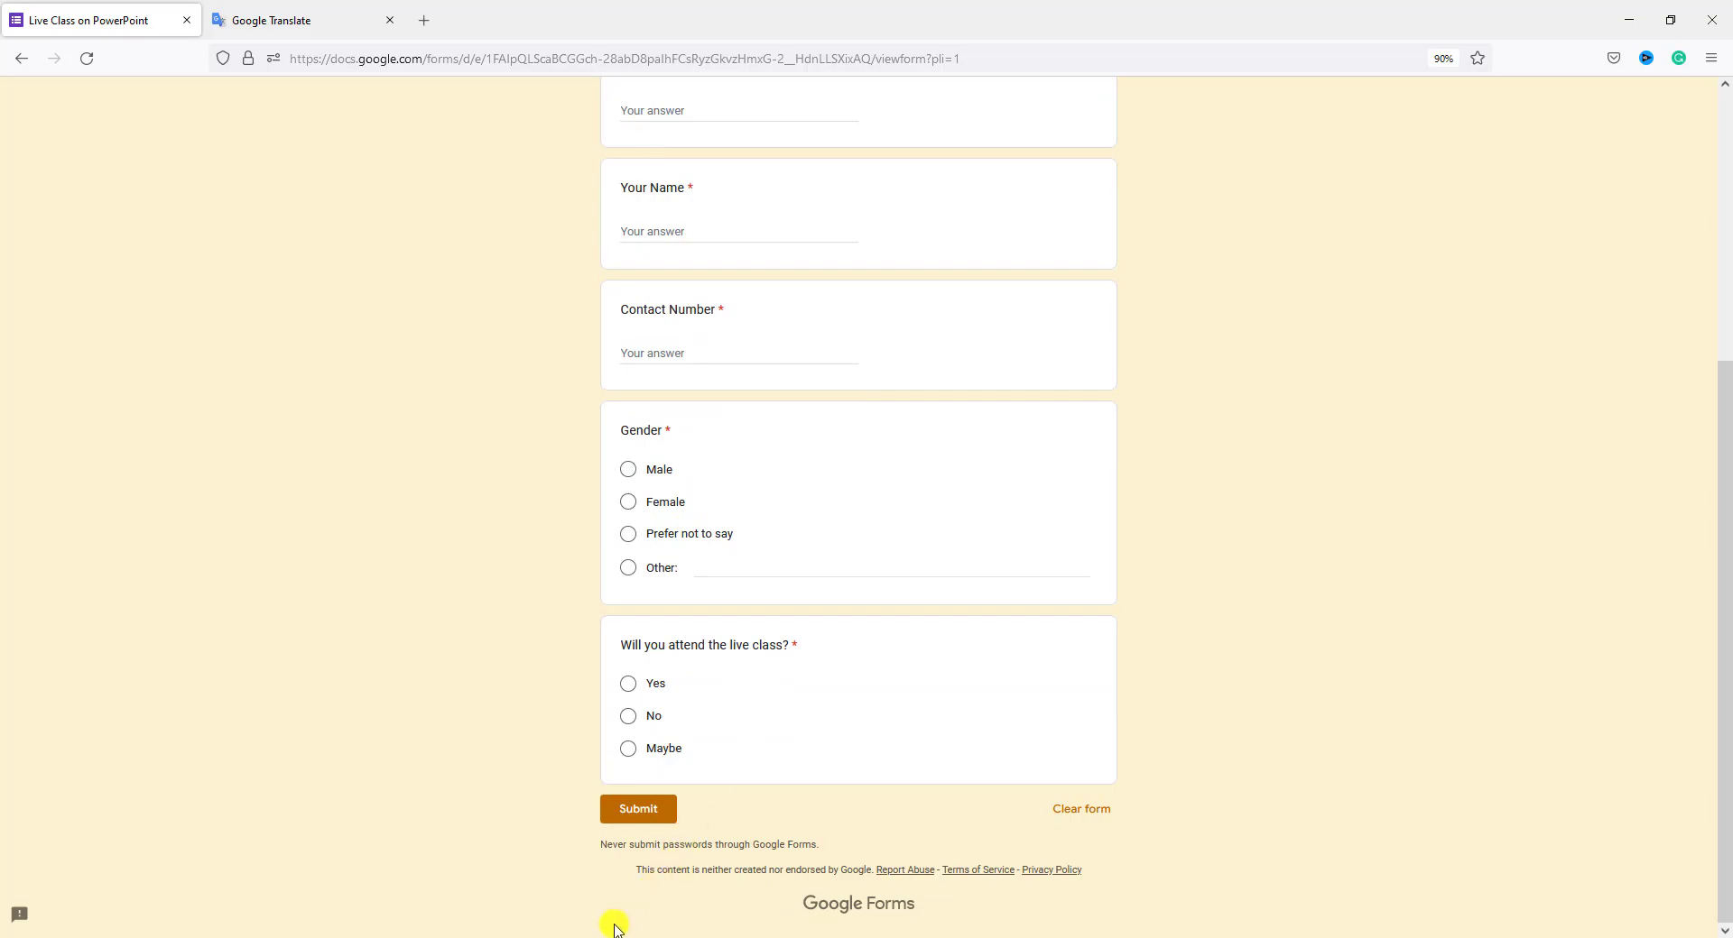
click(595, 866)
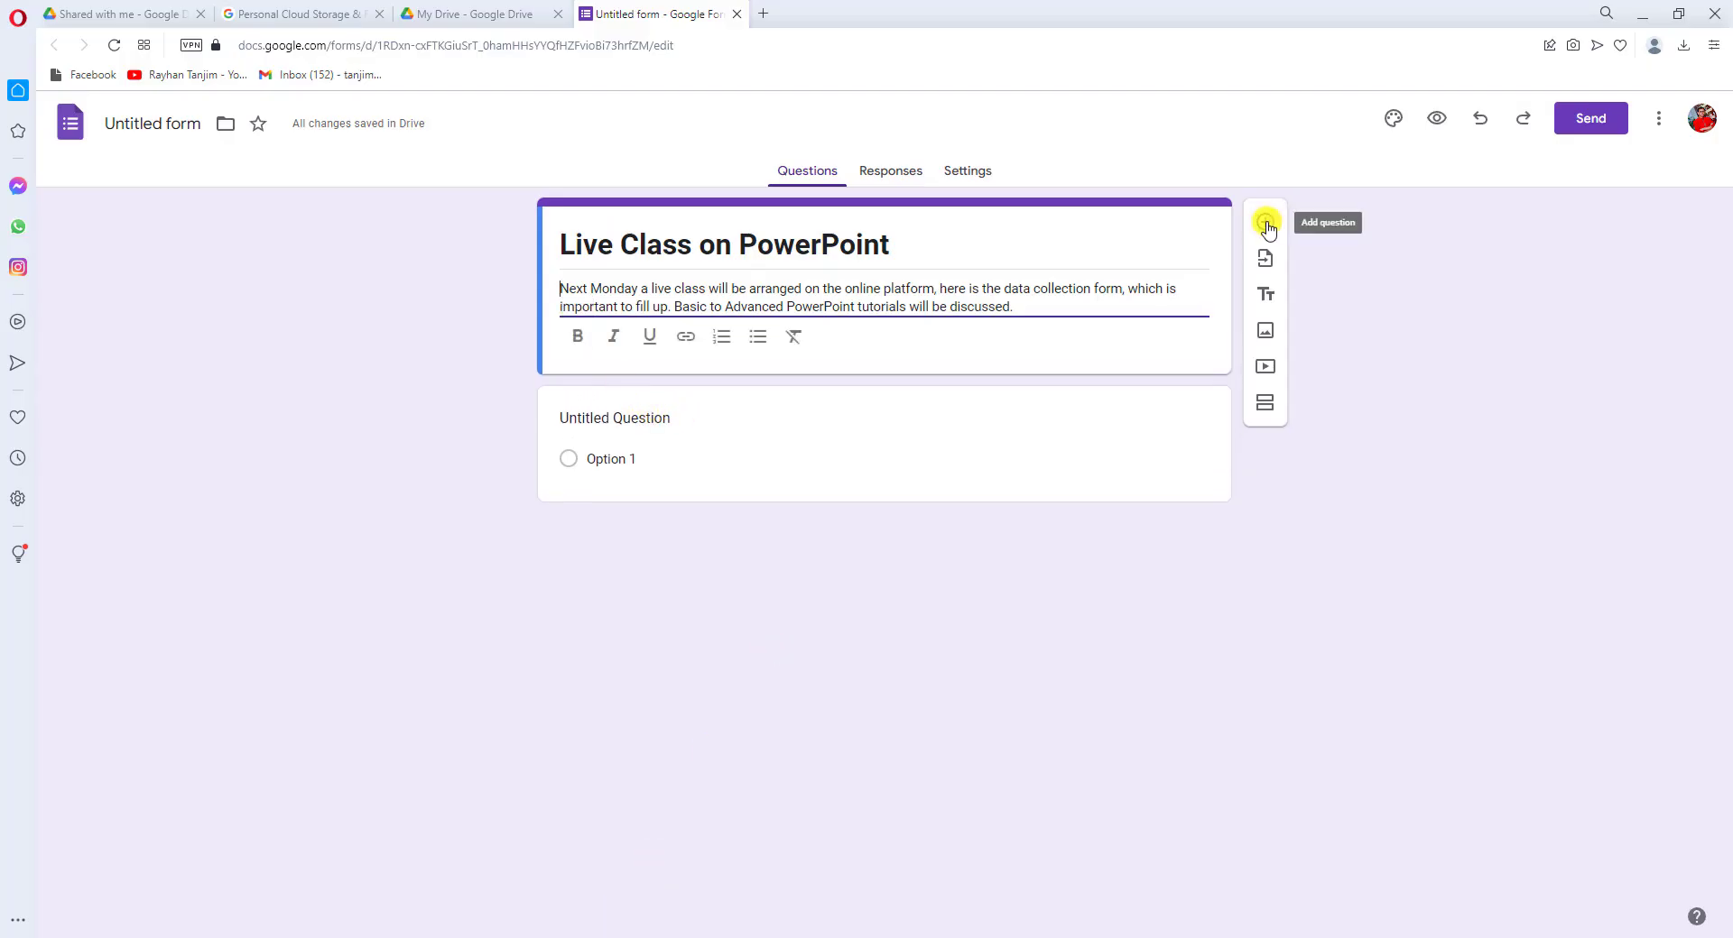
Add a required short-answer question titled Email.
click(1266, 223)
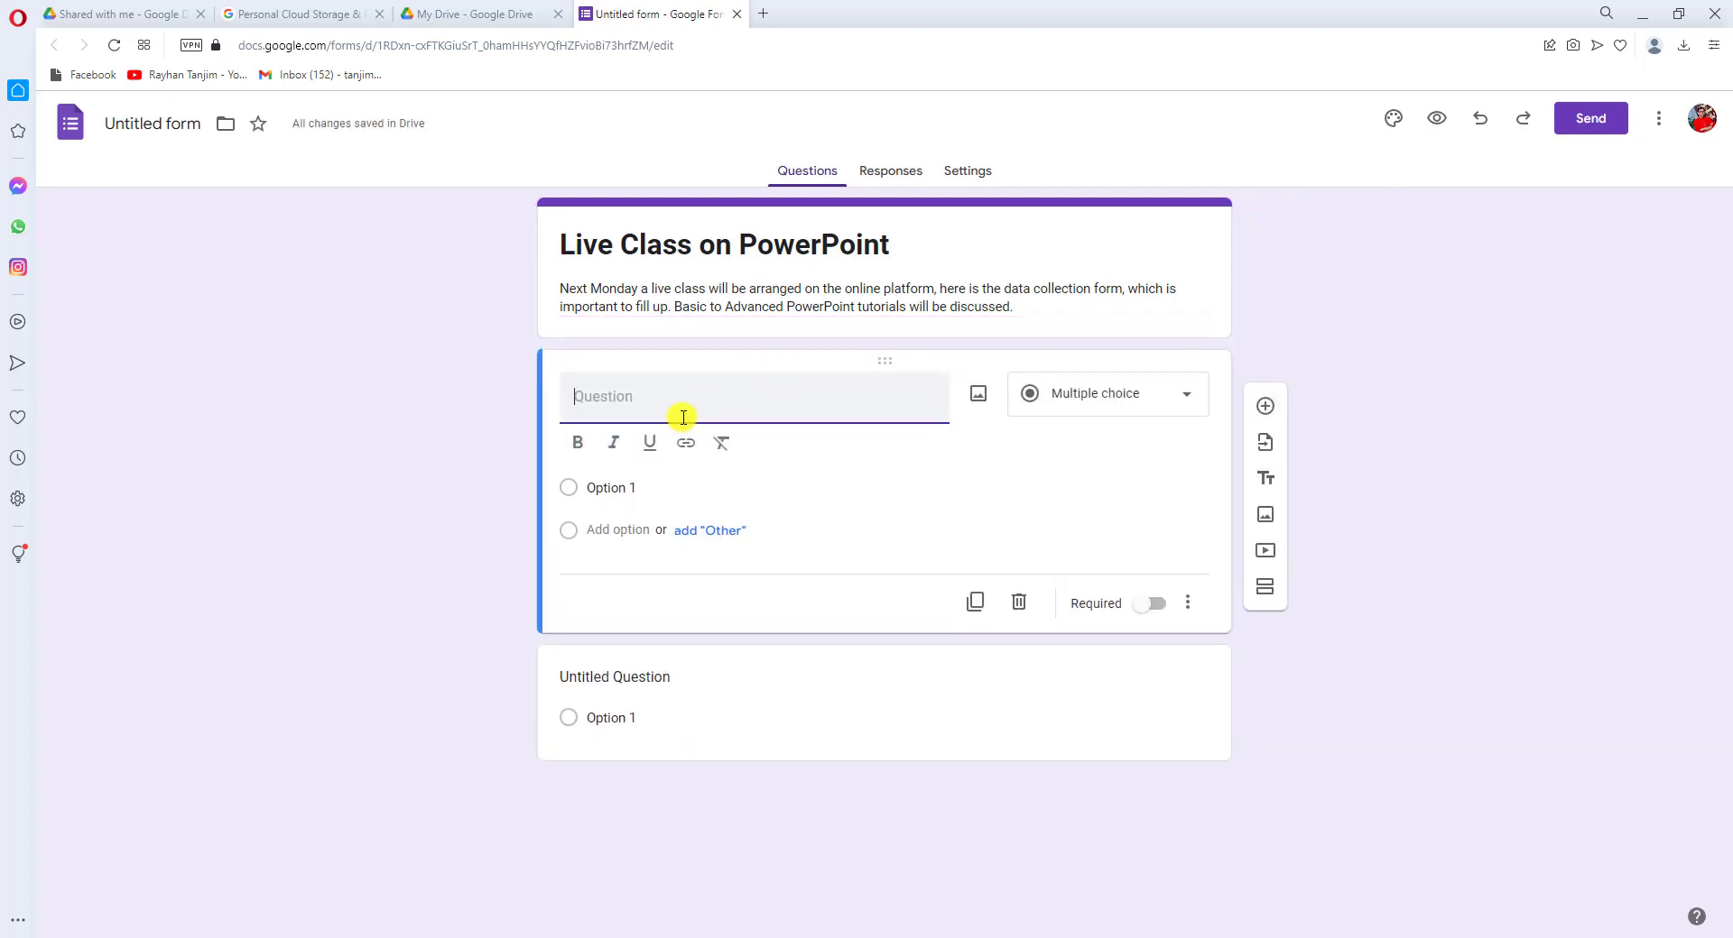
click(1130, 396)
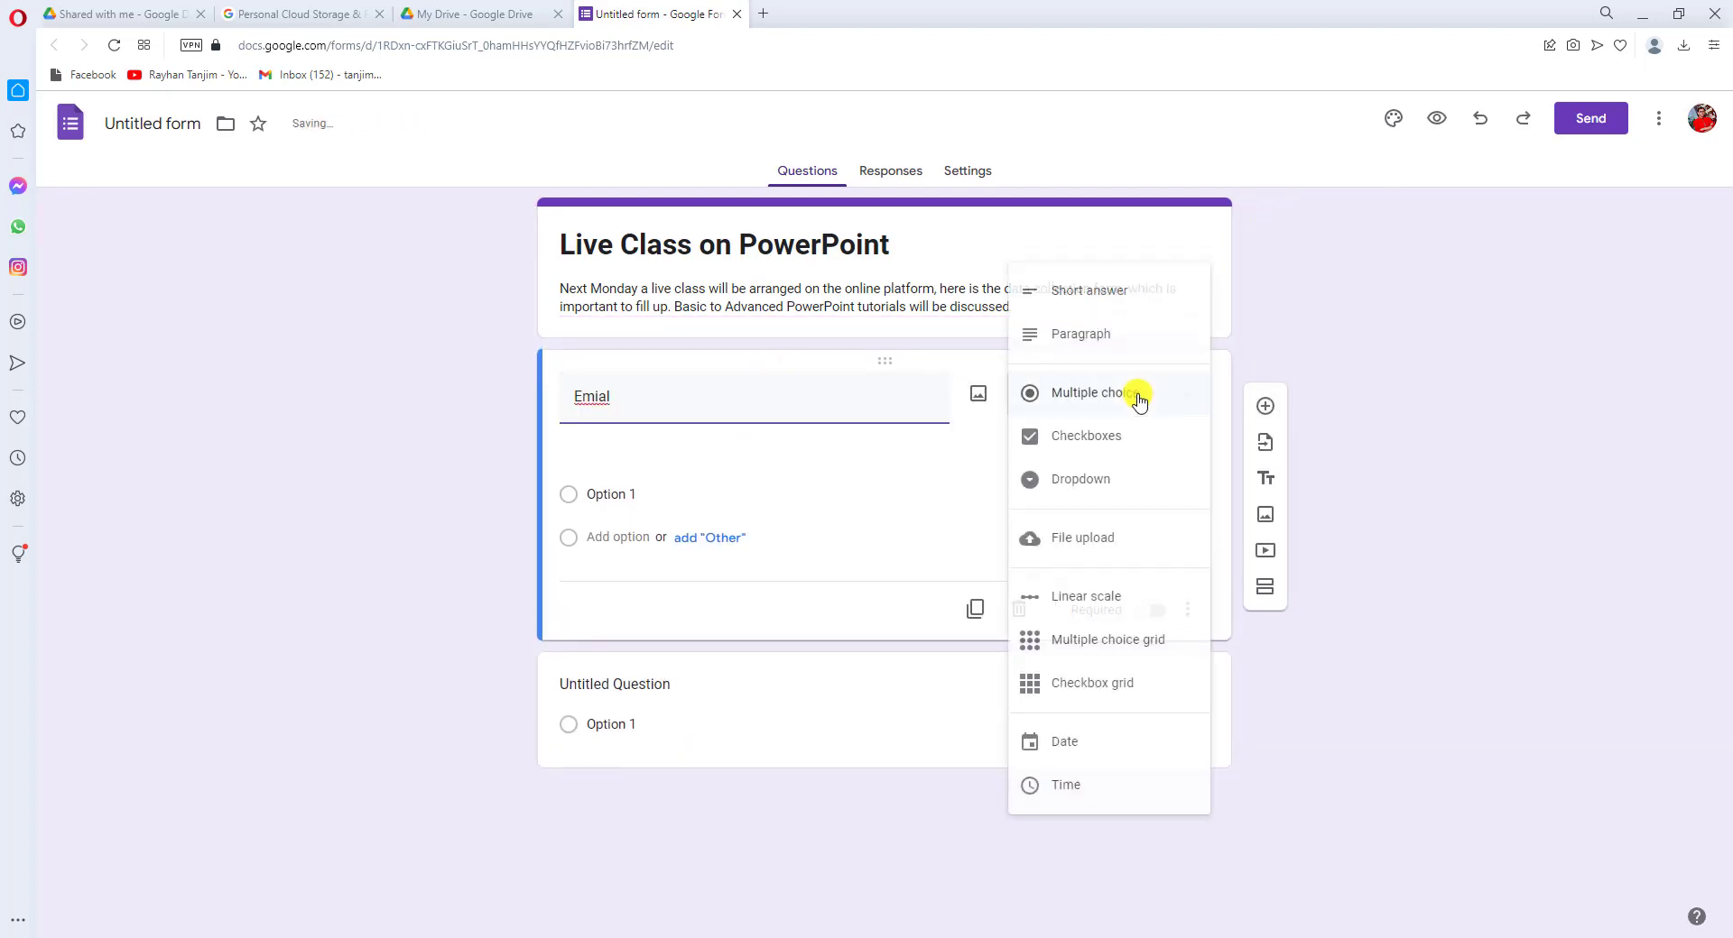
click(1098, 294)
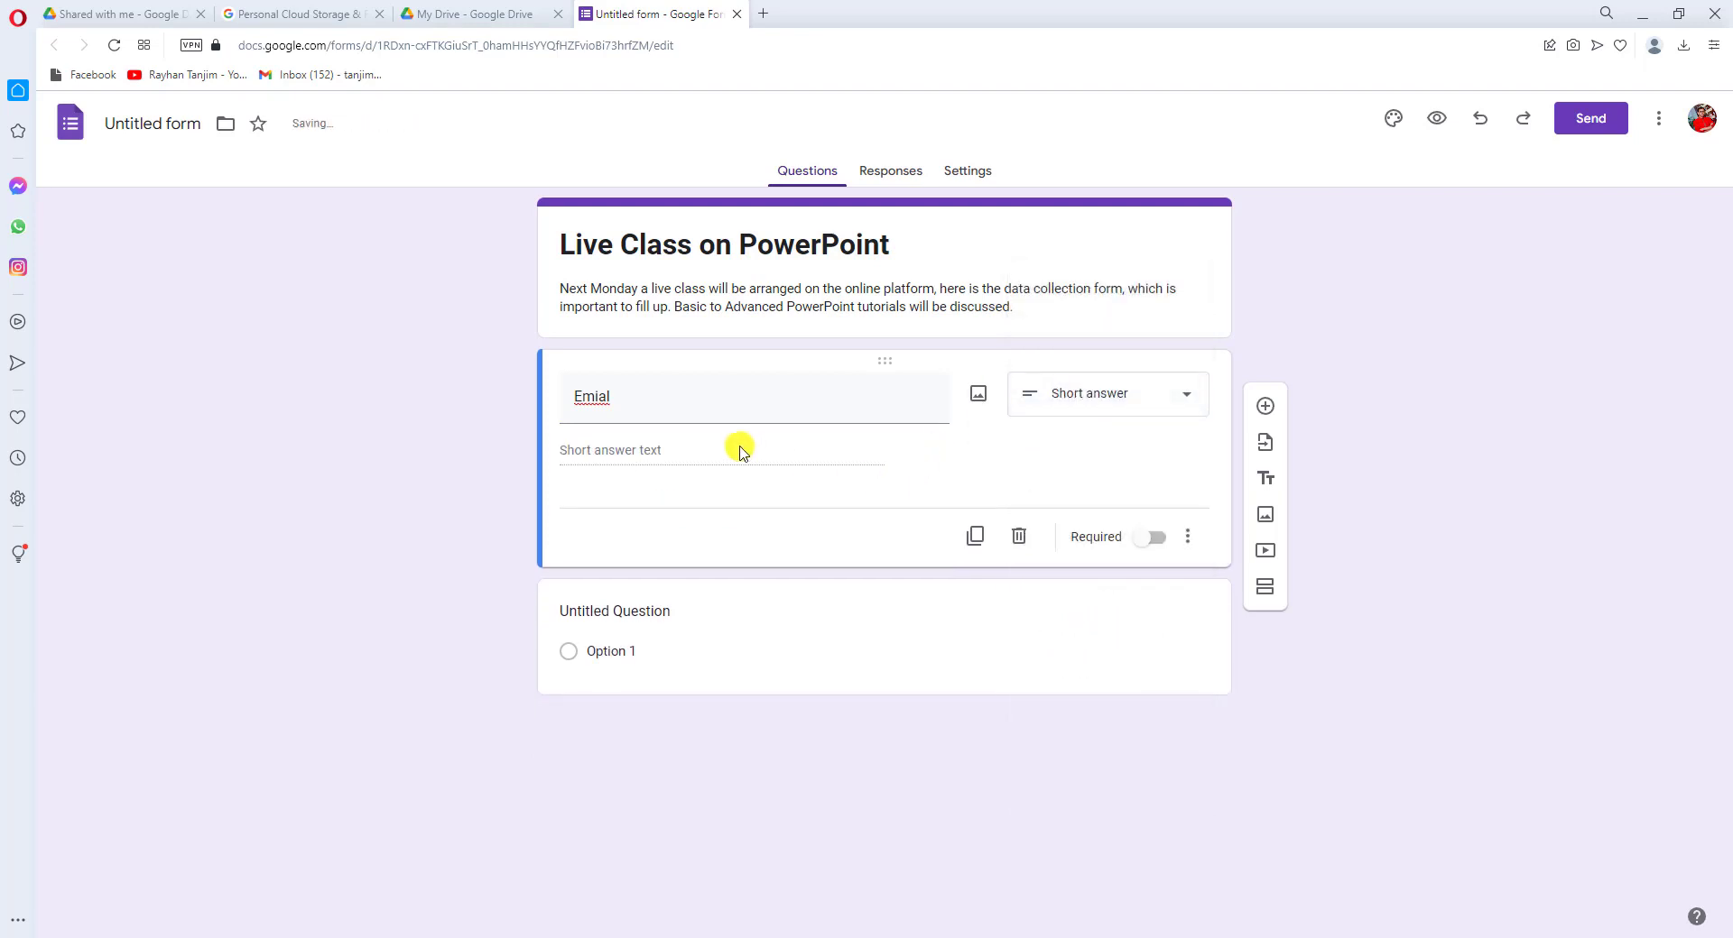
click(644, 401)
key(BackSpace)
key(BackSpace)
key(BackSpace)
text(ail)
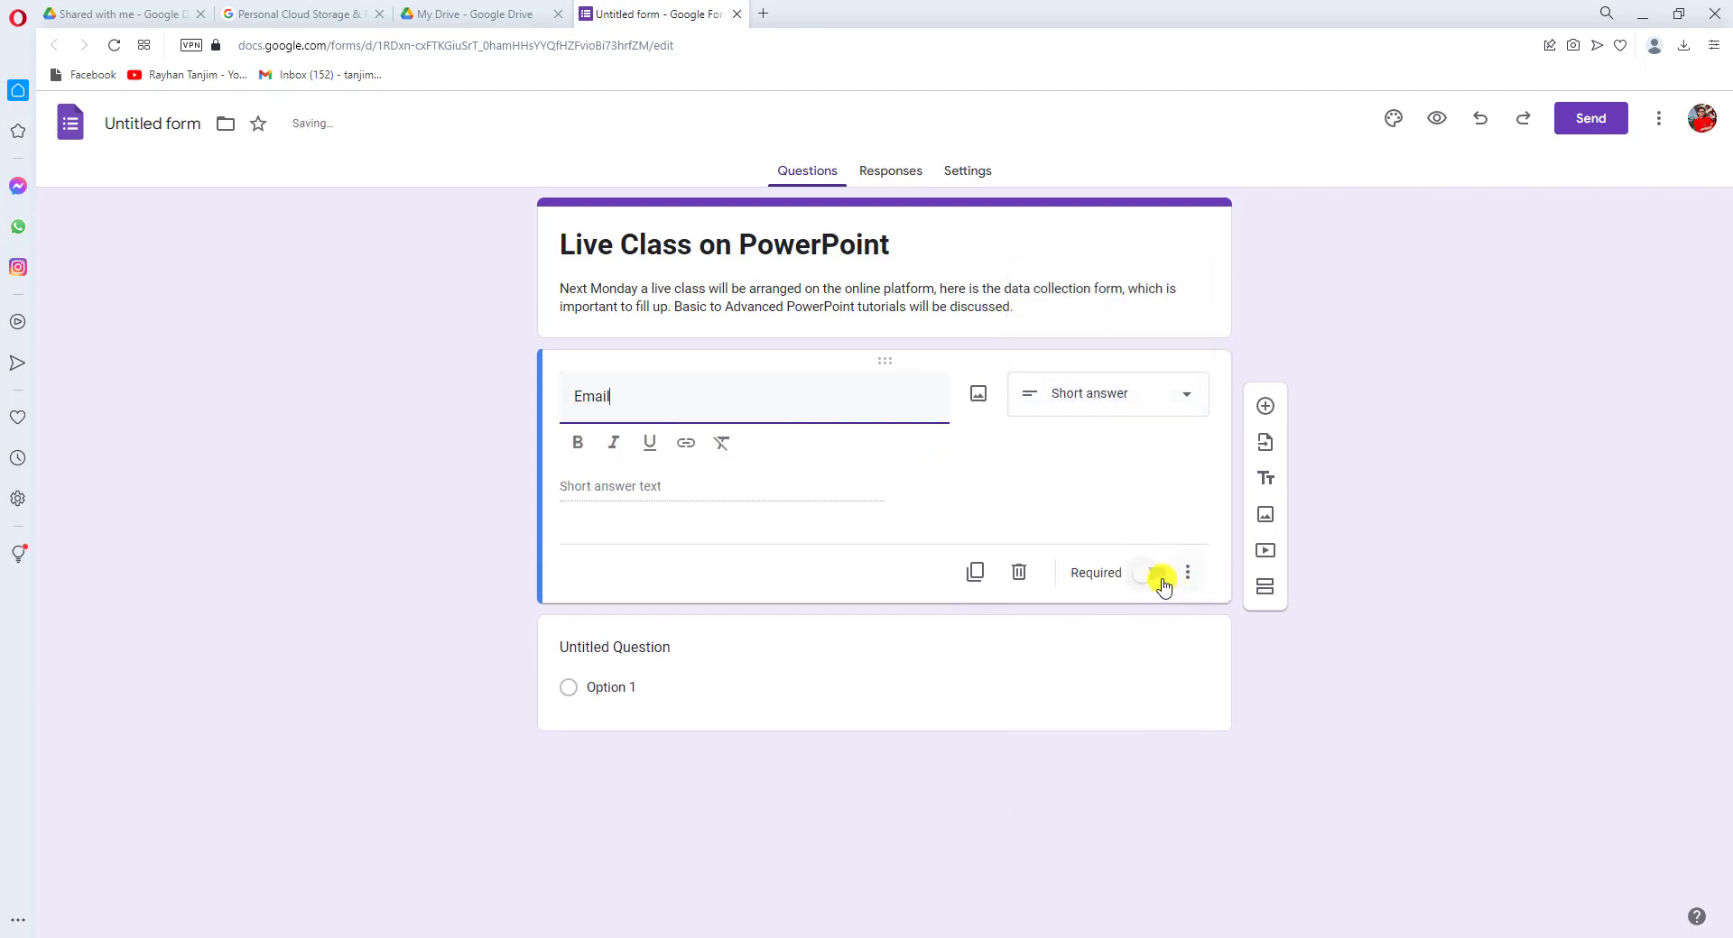
click(1158, 574)
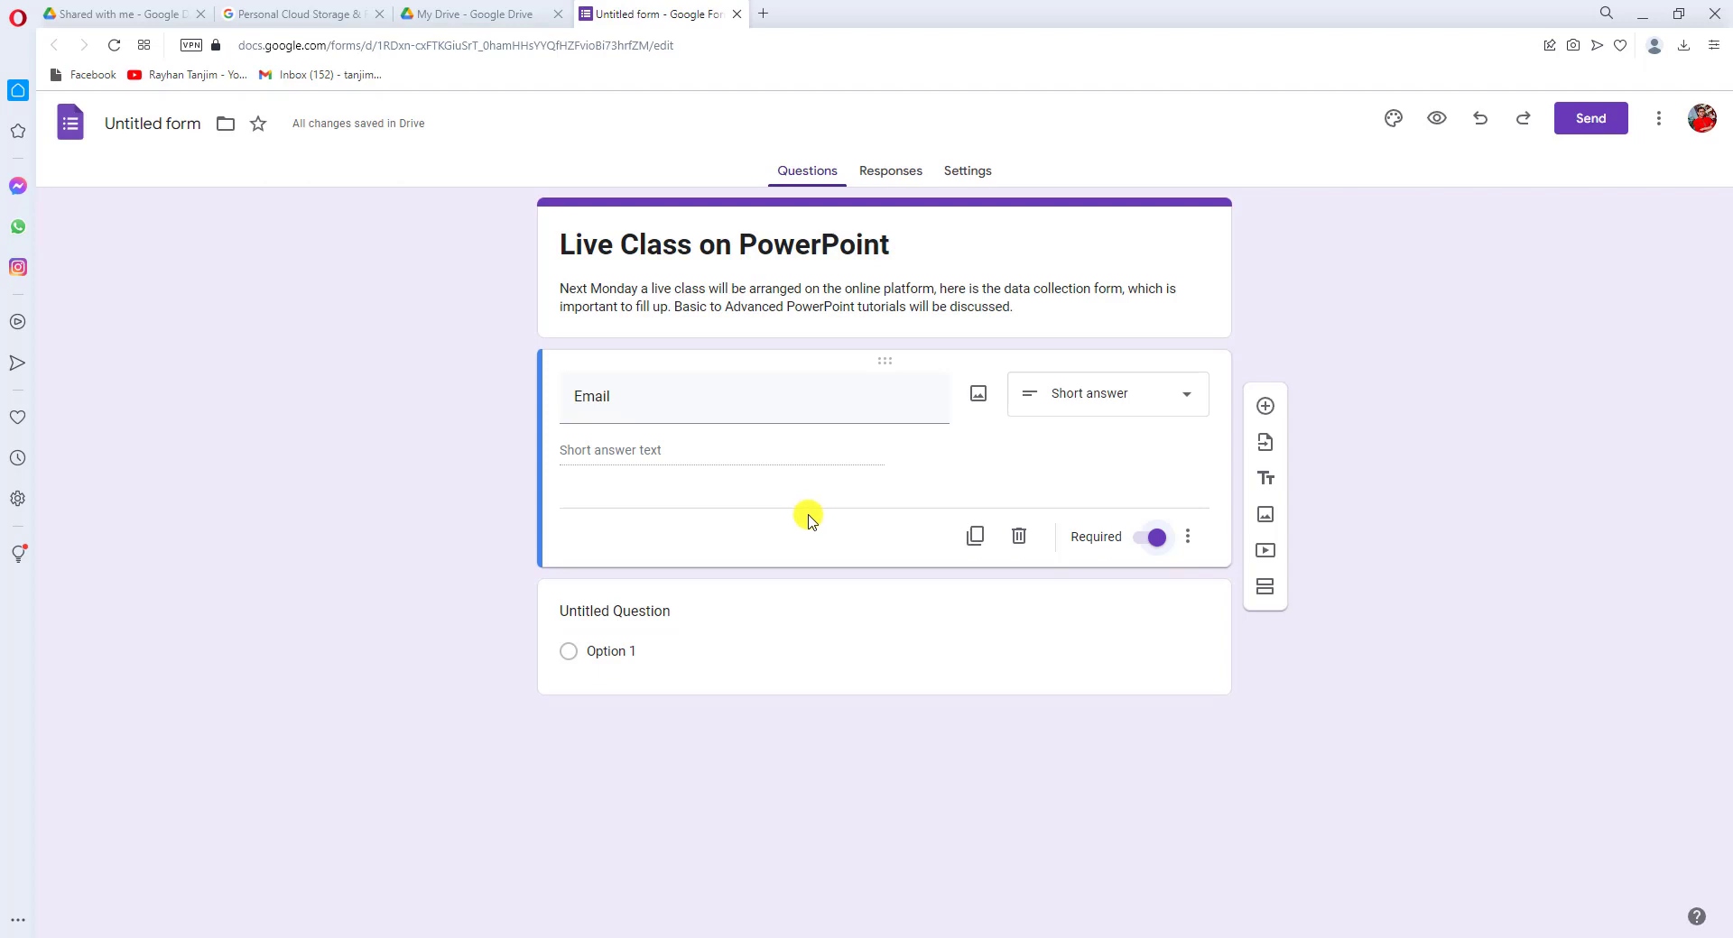
Preview the form and return to the editor.
click(1436, 119)
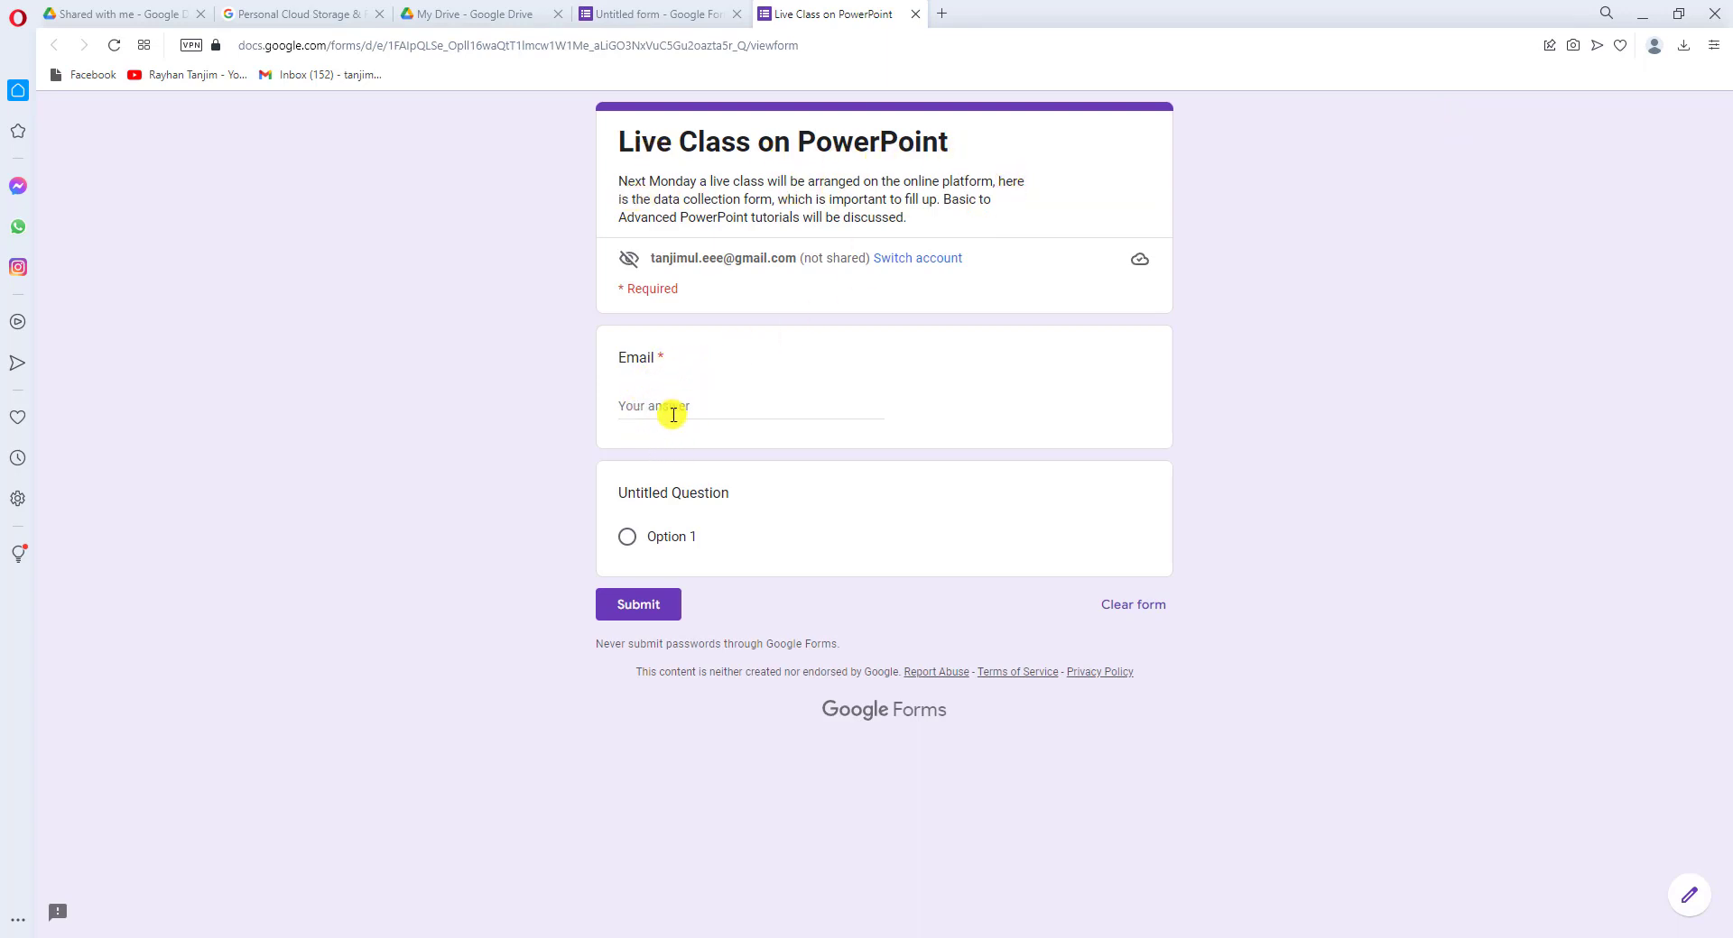
click(662, 7)
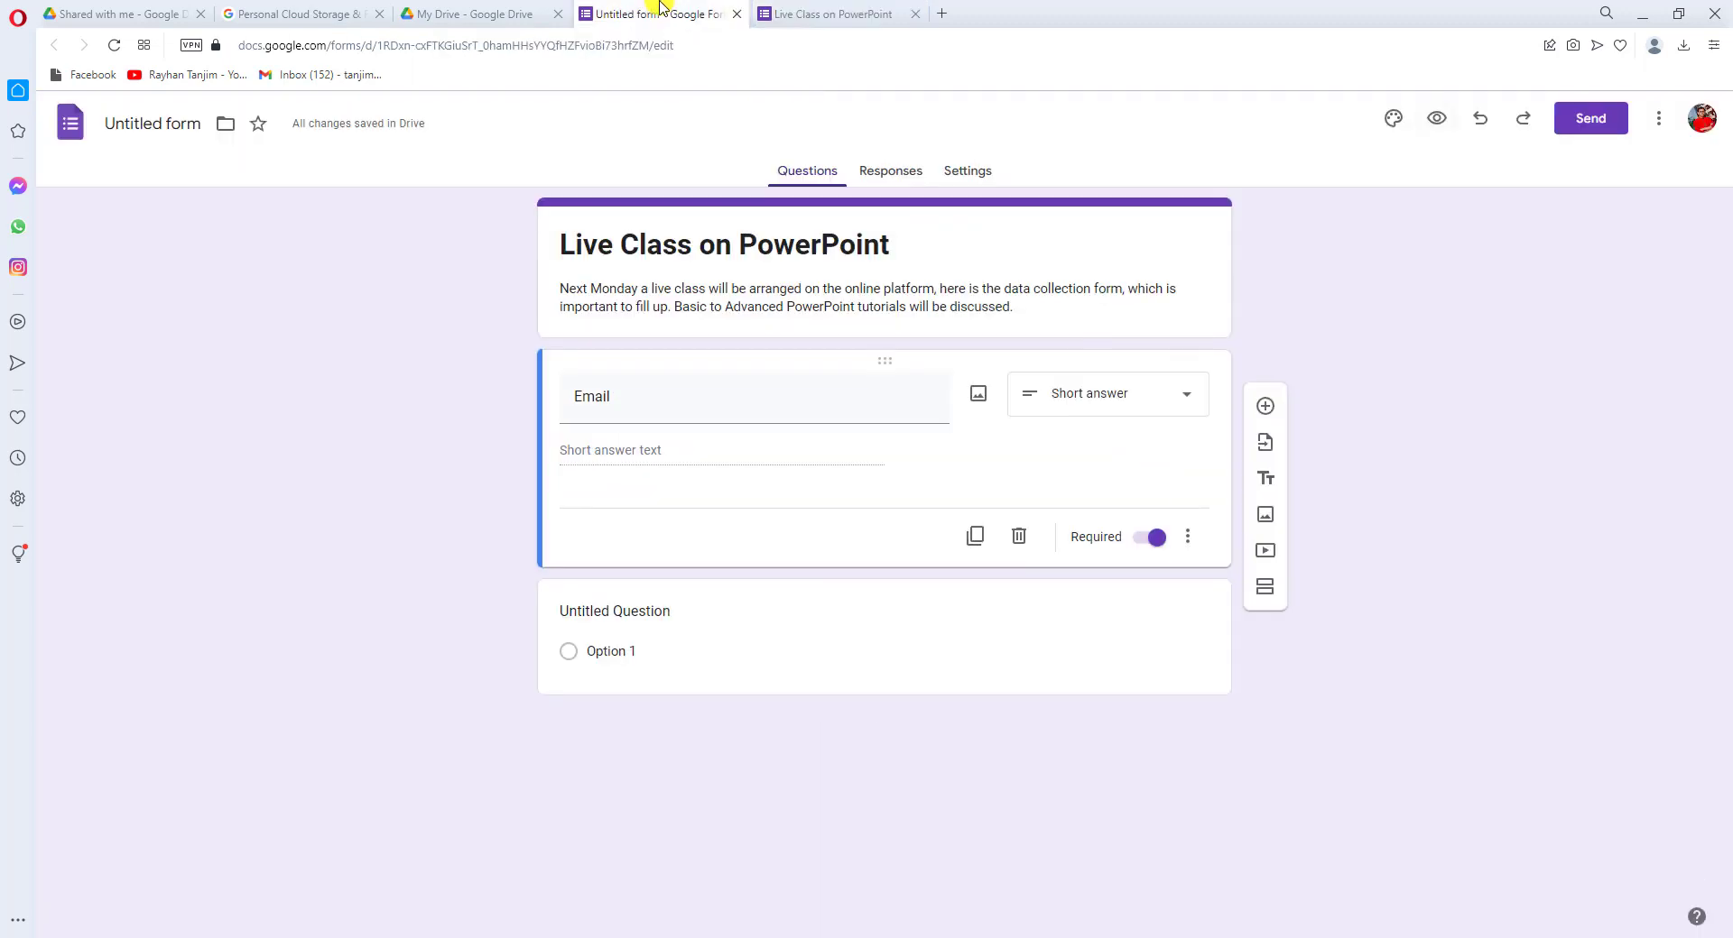
Add a required short-answer question titled Your Name.
click(1263, 408)
text(Your Name)
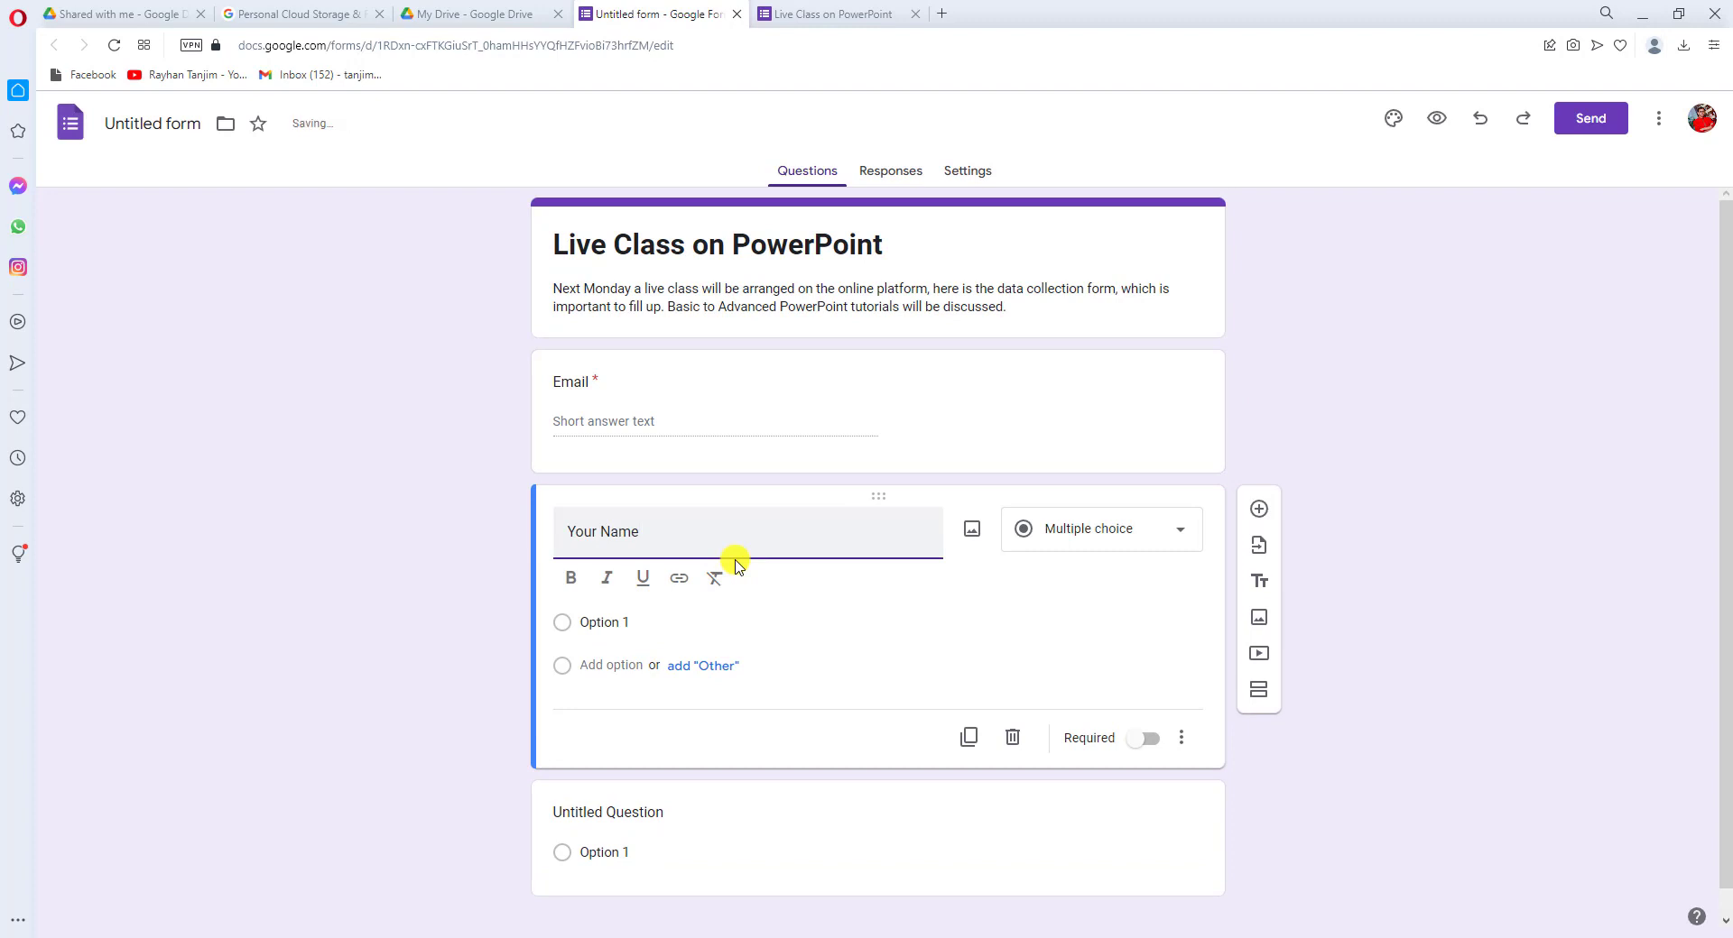
click(1114, 535)
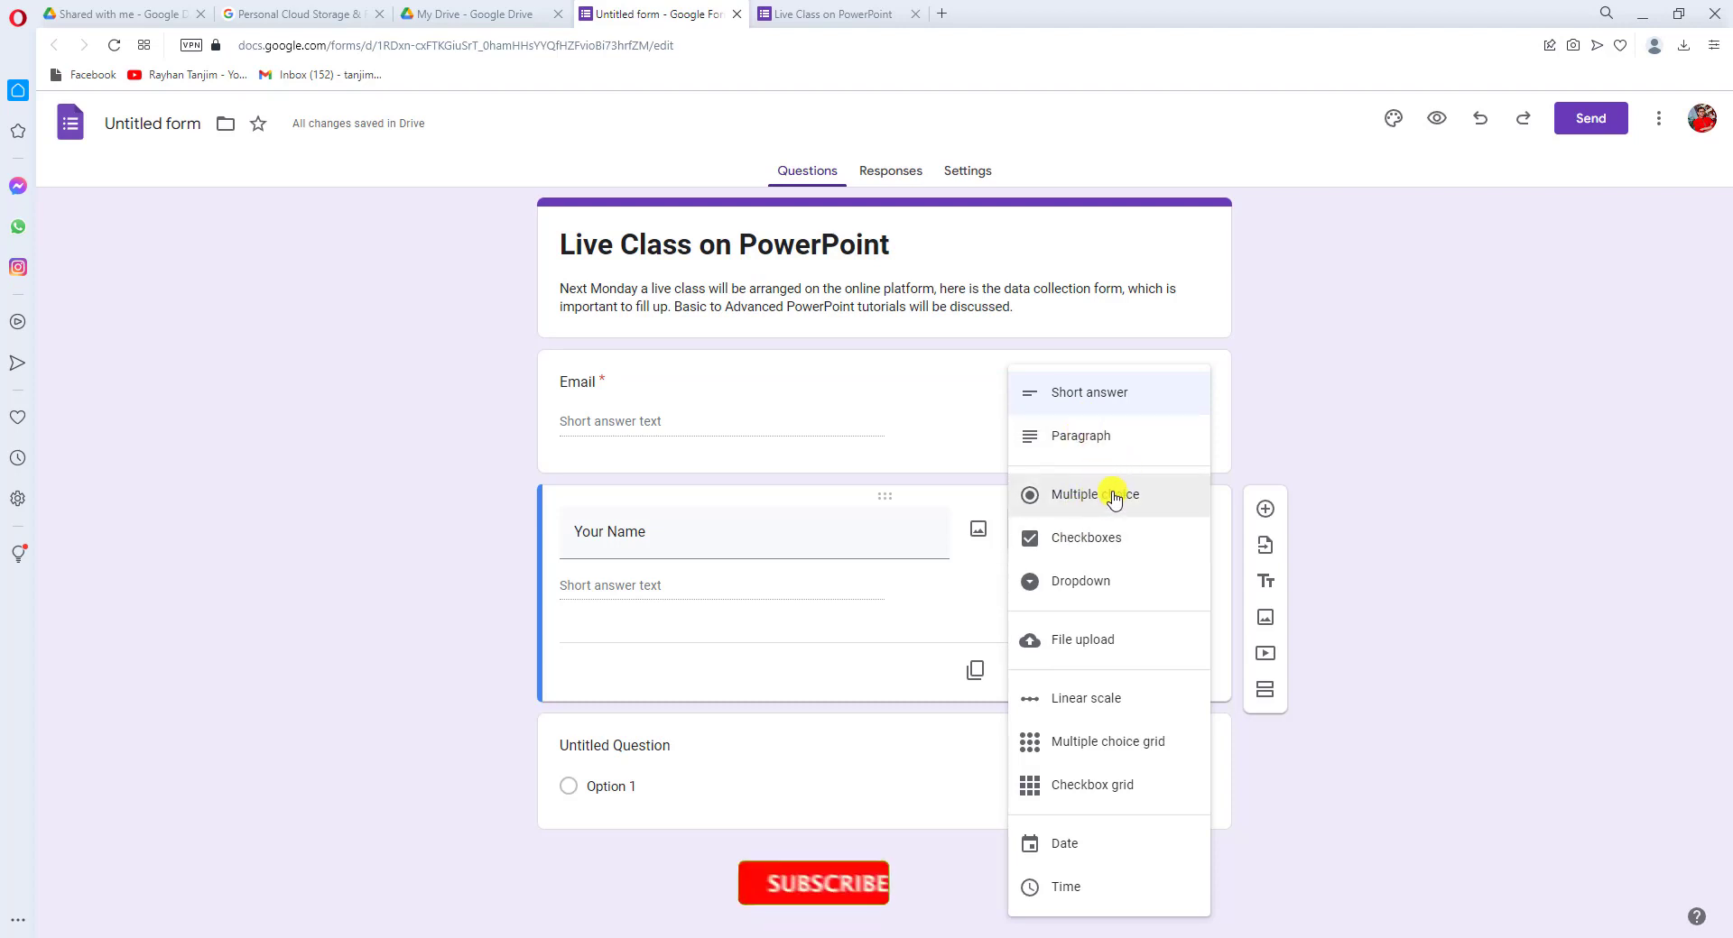
click(1101, 397)
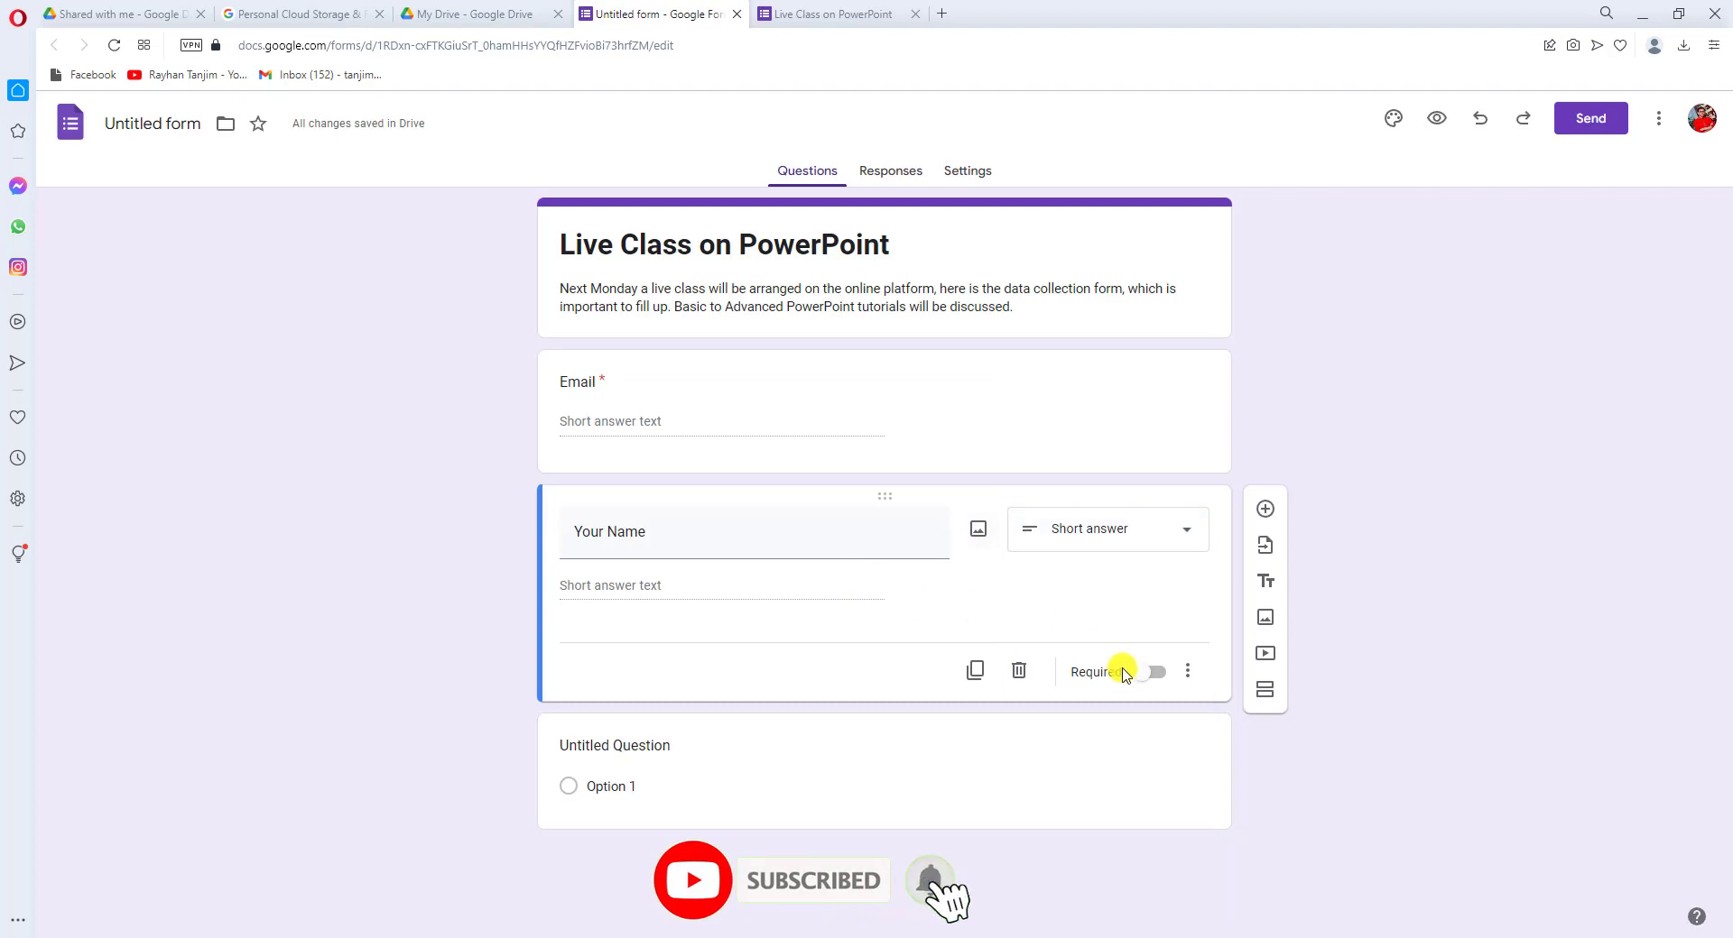
click(1154, 677)
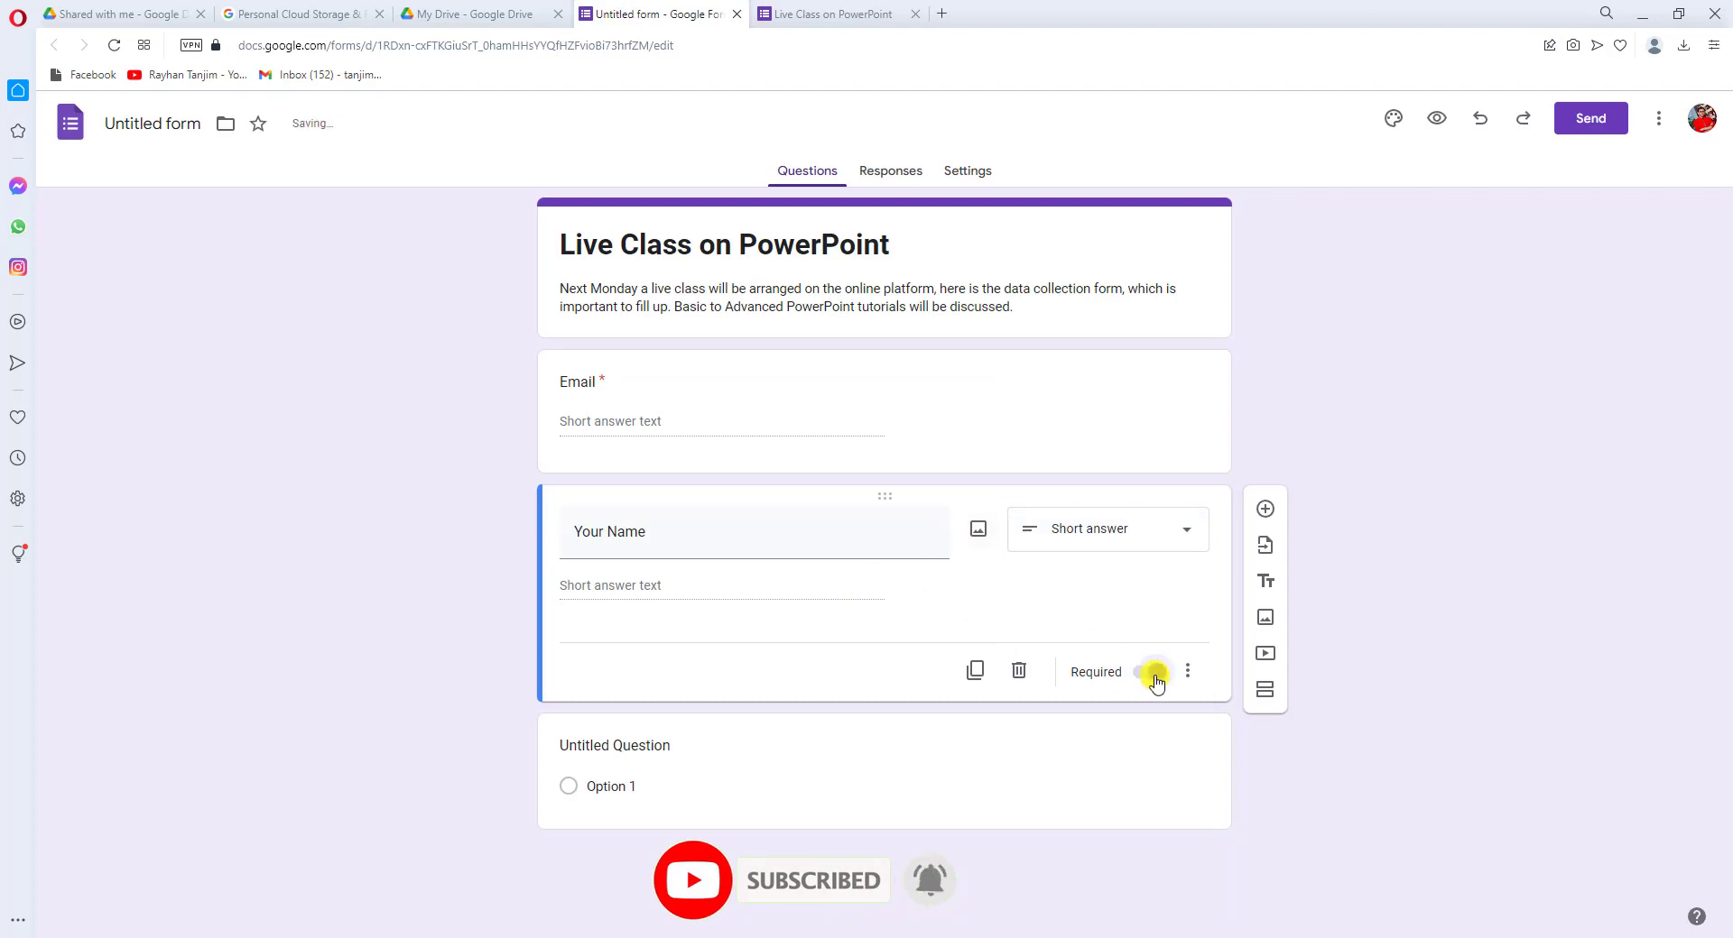
Add a required short-answer question titled Contact Number.
click(1264, 509)
text(Contact Number)
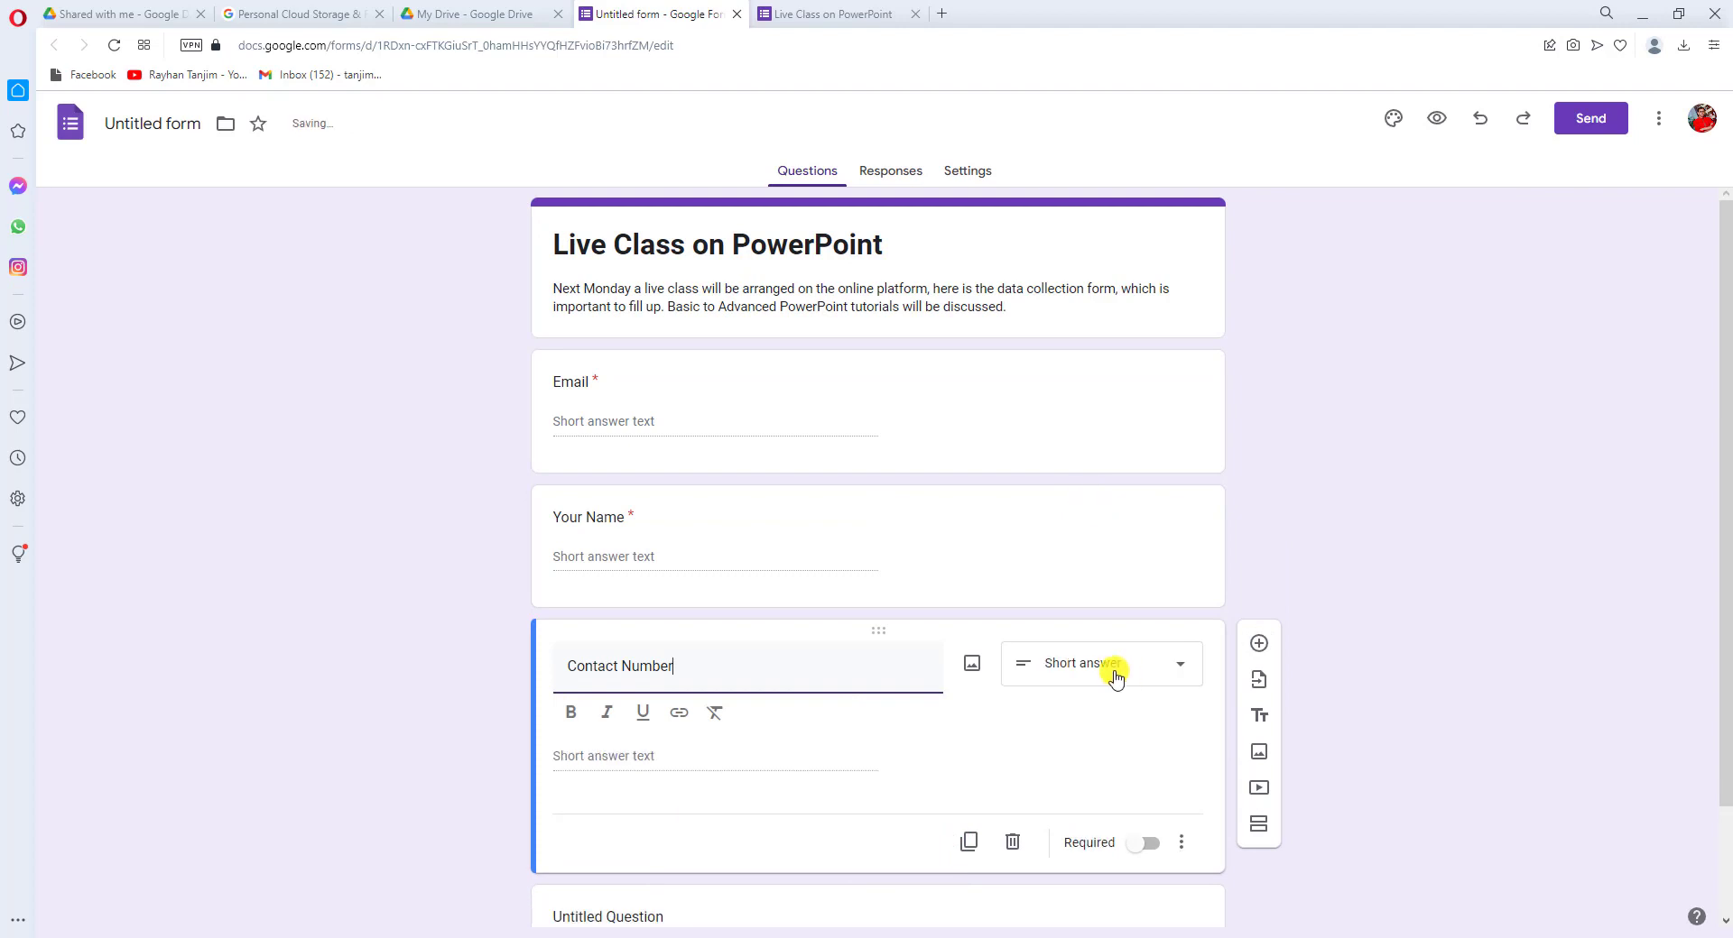
click(1148, 843)
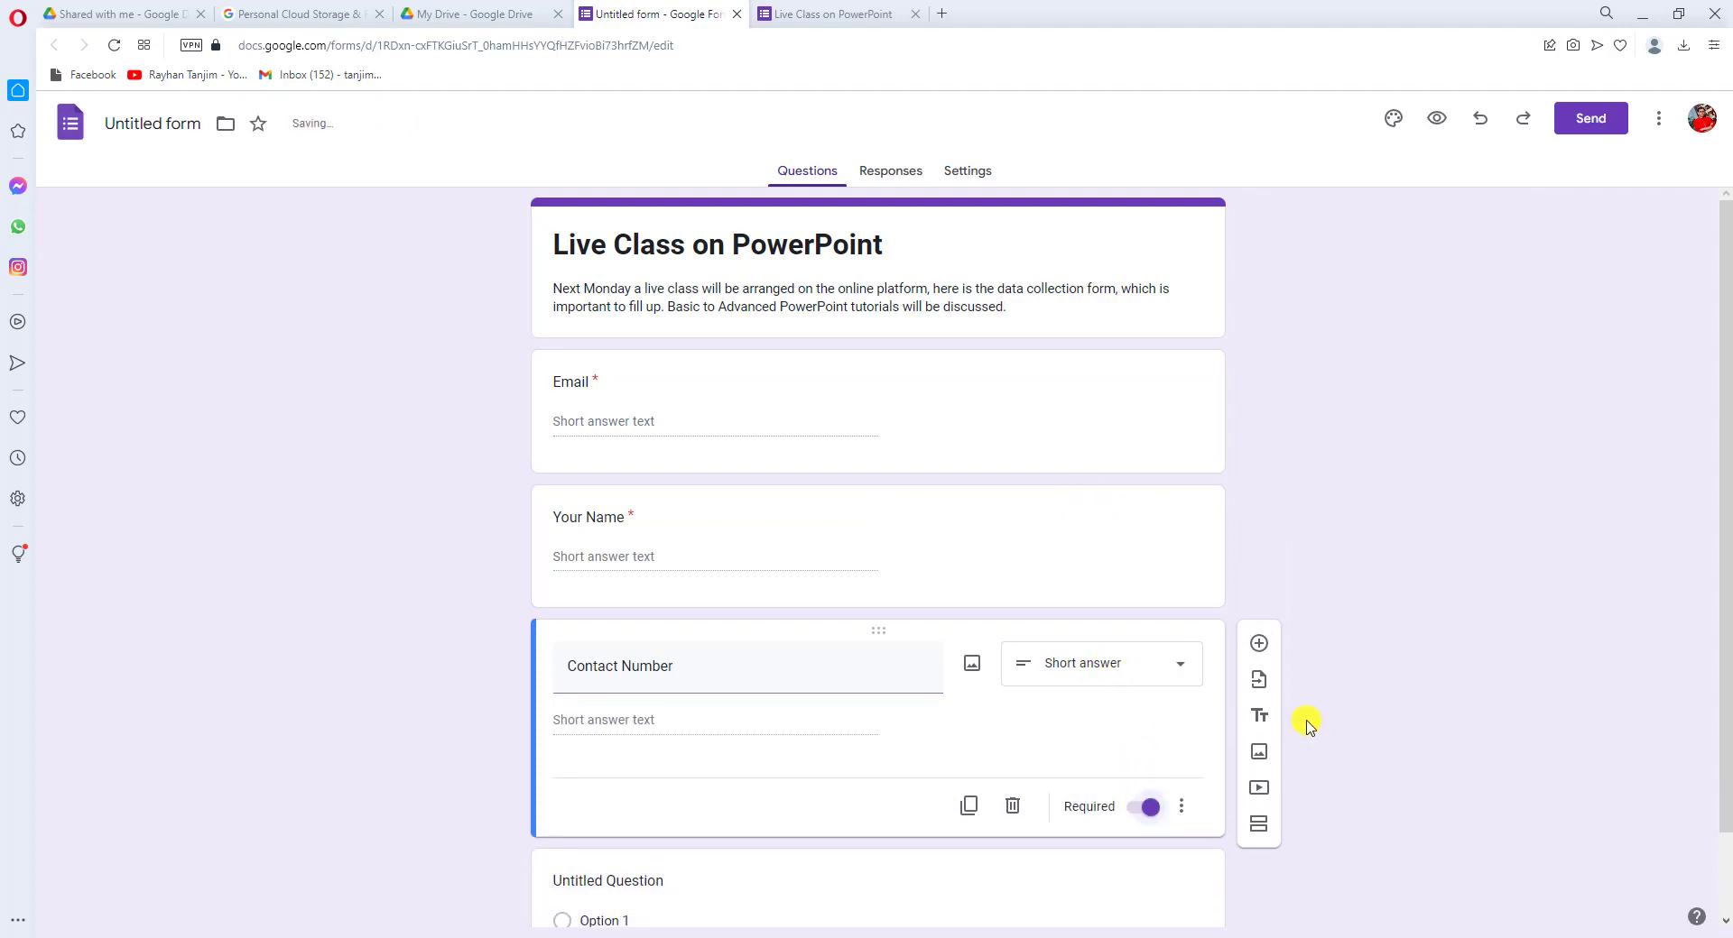
Add a multiple-choice Gender question with options Male, Female, Prefer not to say and Other.
click(1263, 646)
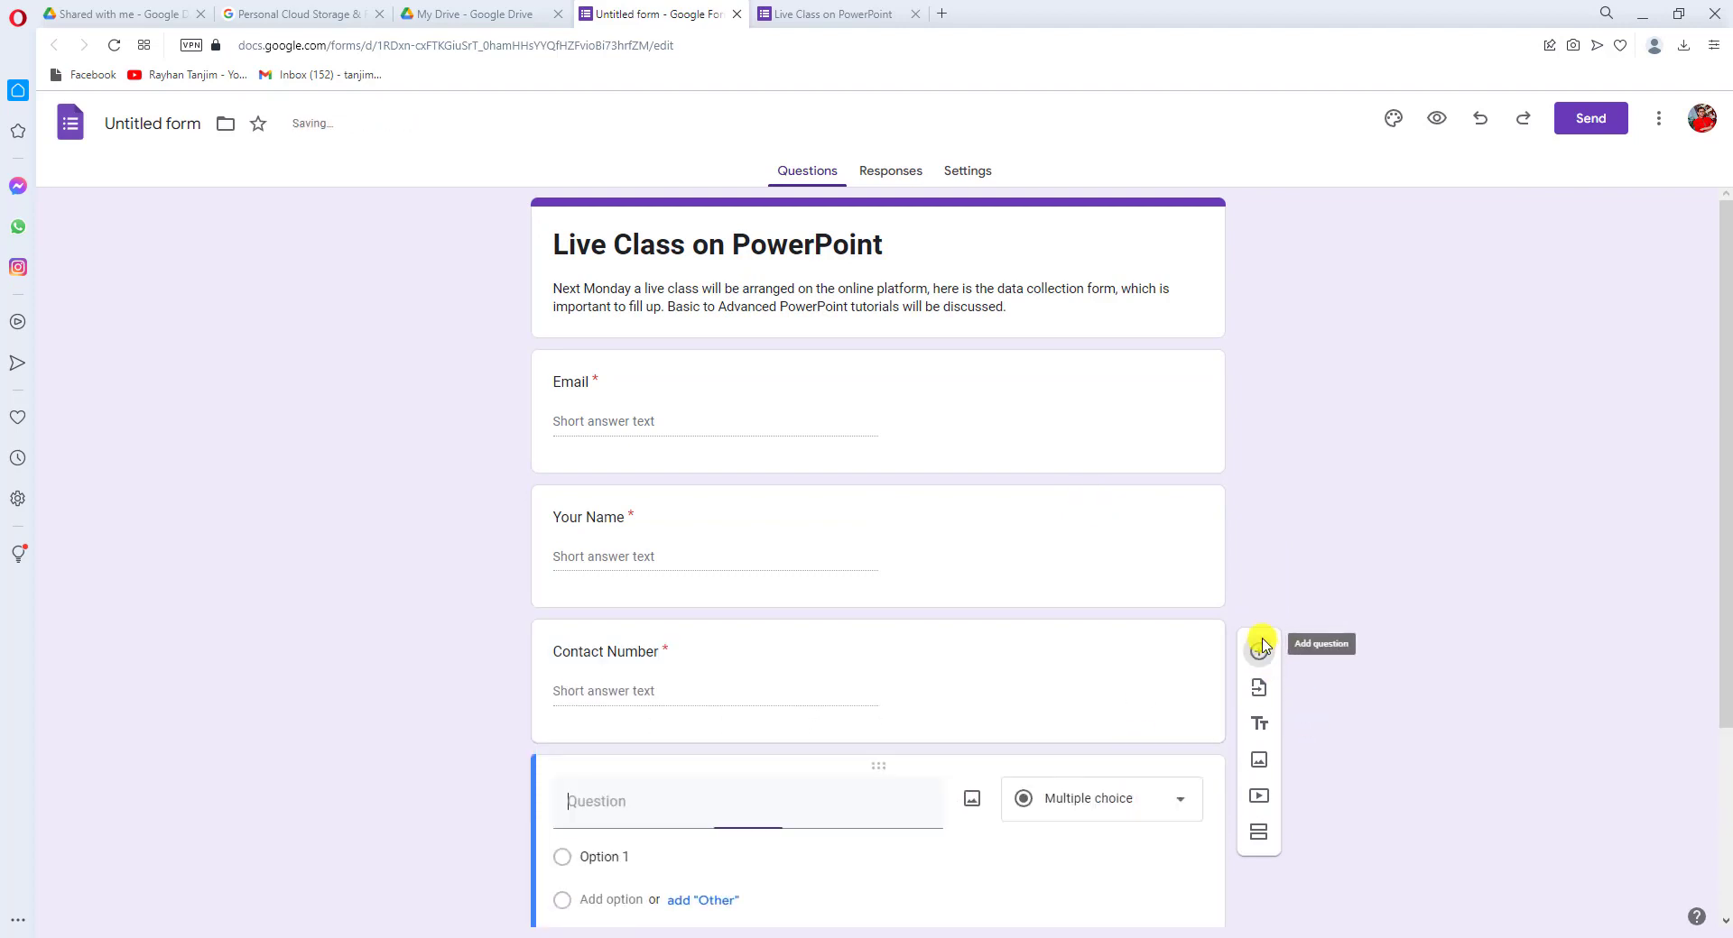
text(Gen)
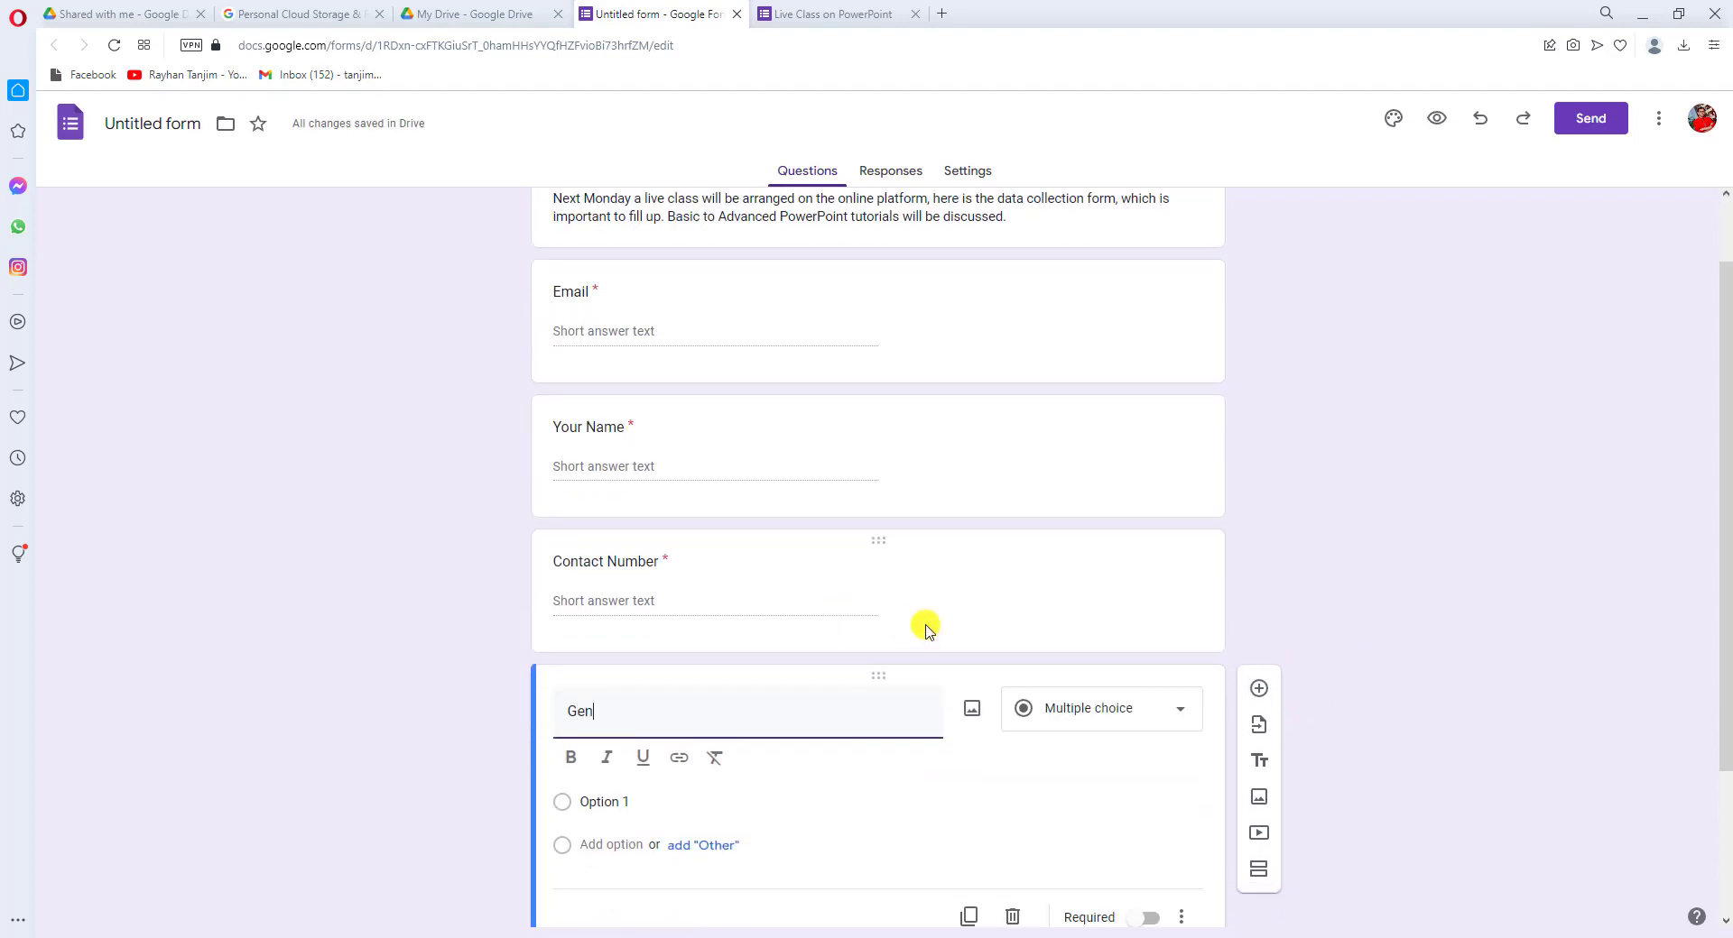
text(der)
click(1149, 767)
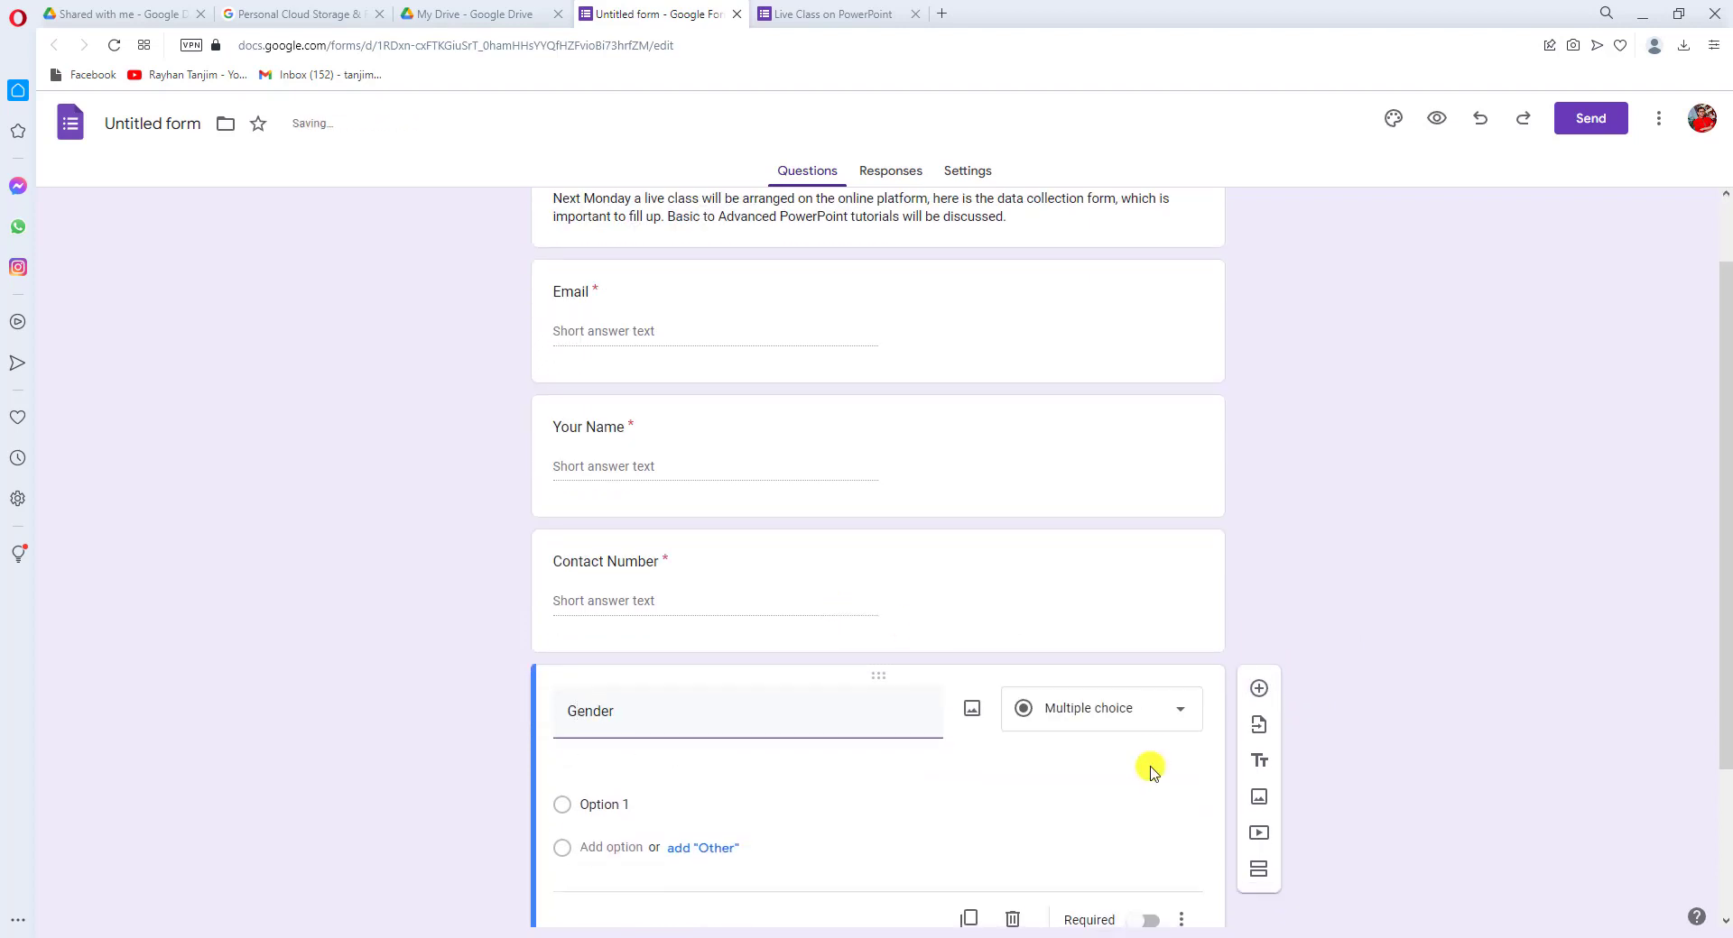
click(1137, 717)
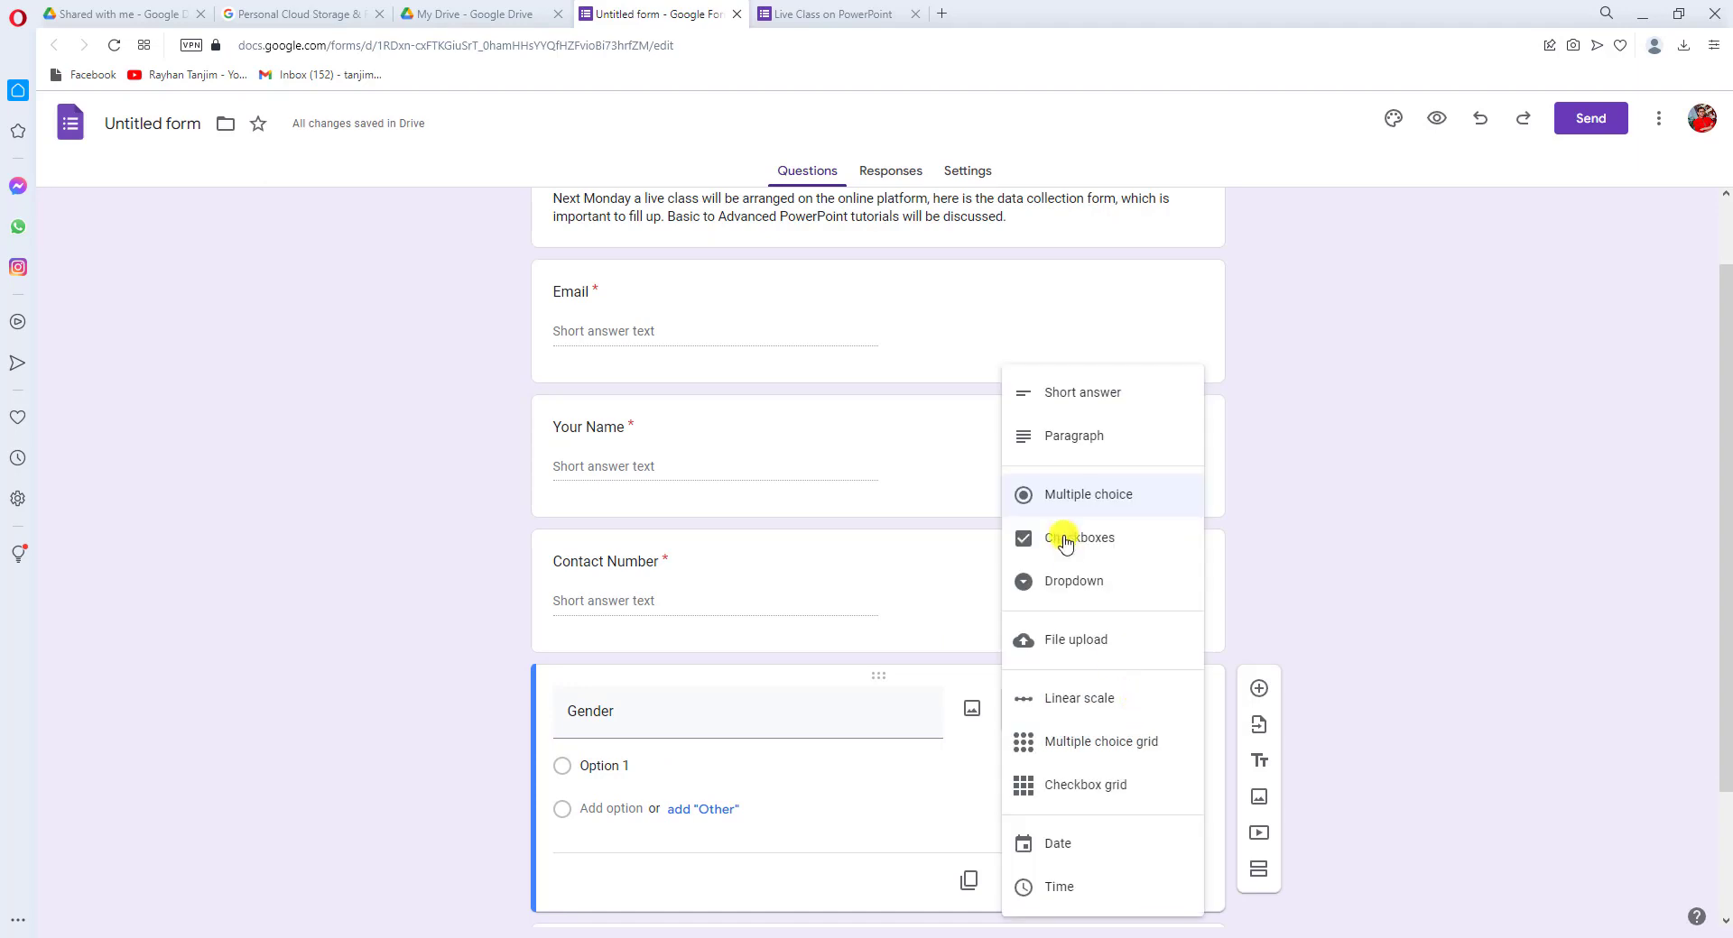
click(1075, 496)
scroll(765, 684, down, 1)
click(675, 665)
text(Ma)
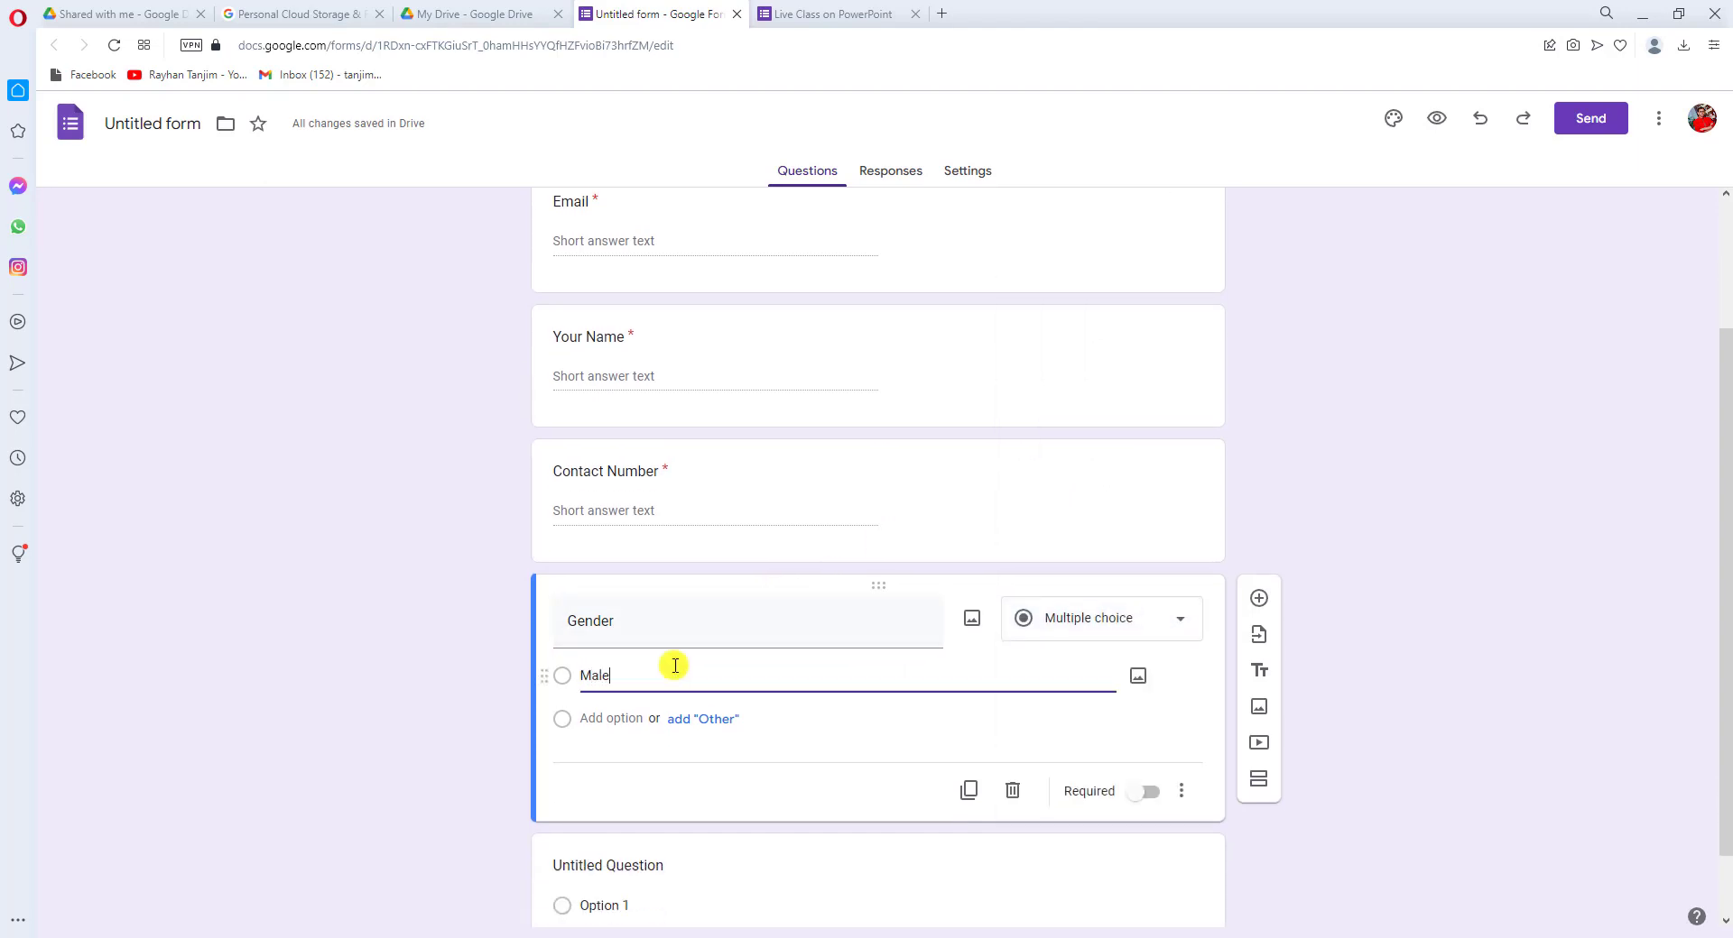
text(le)
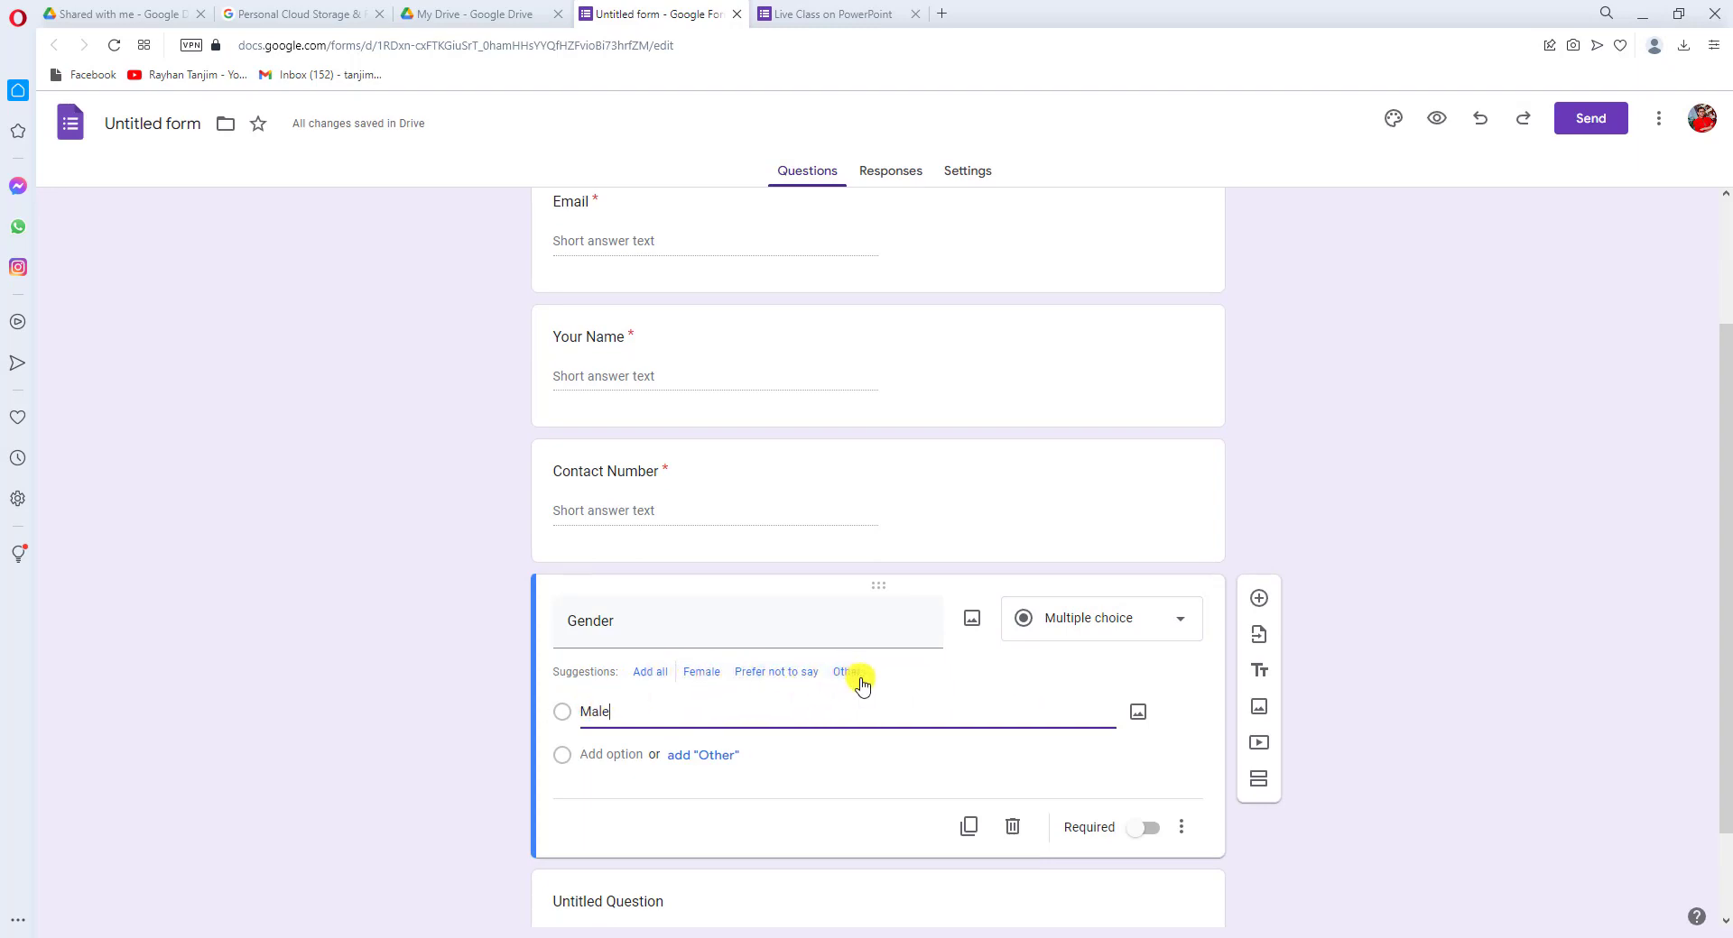
click(652, 678)
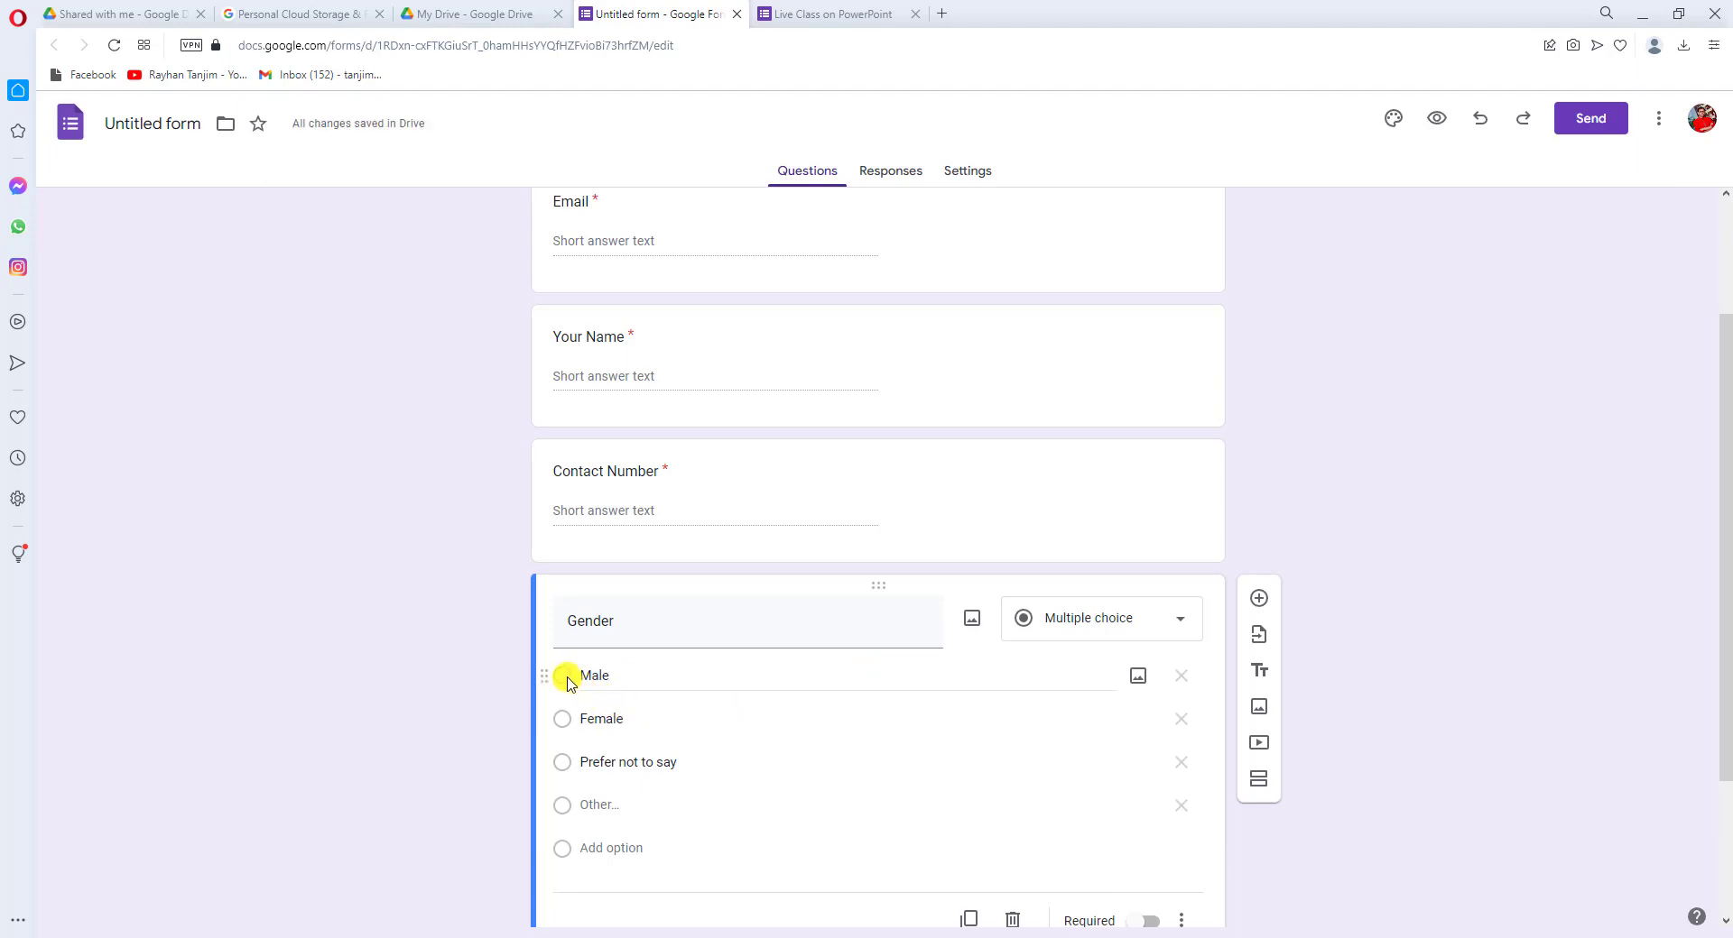
scroll(464, 727, down, 1)
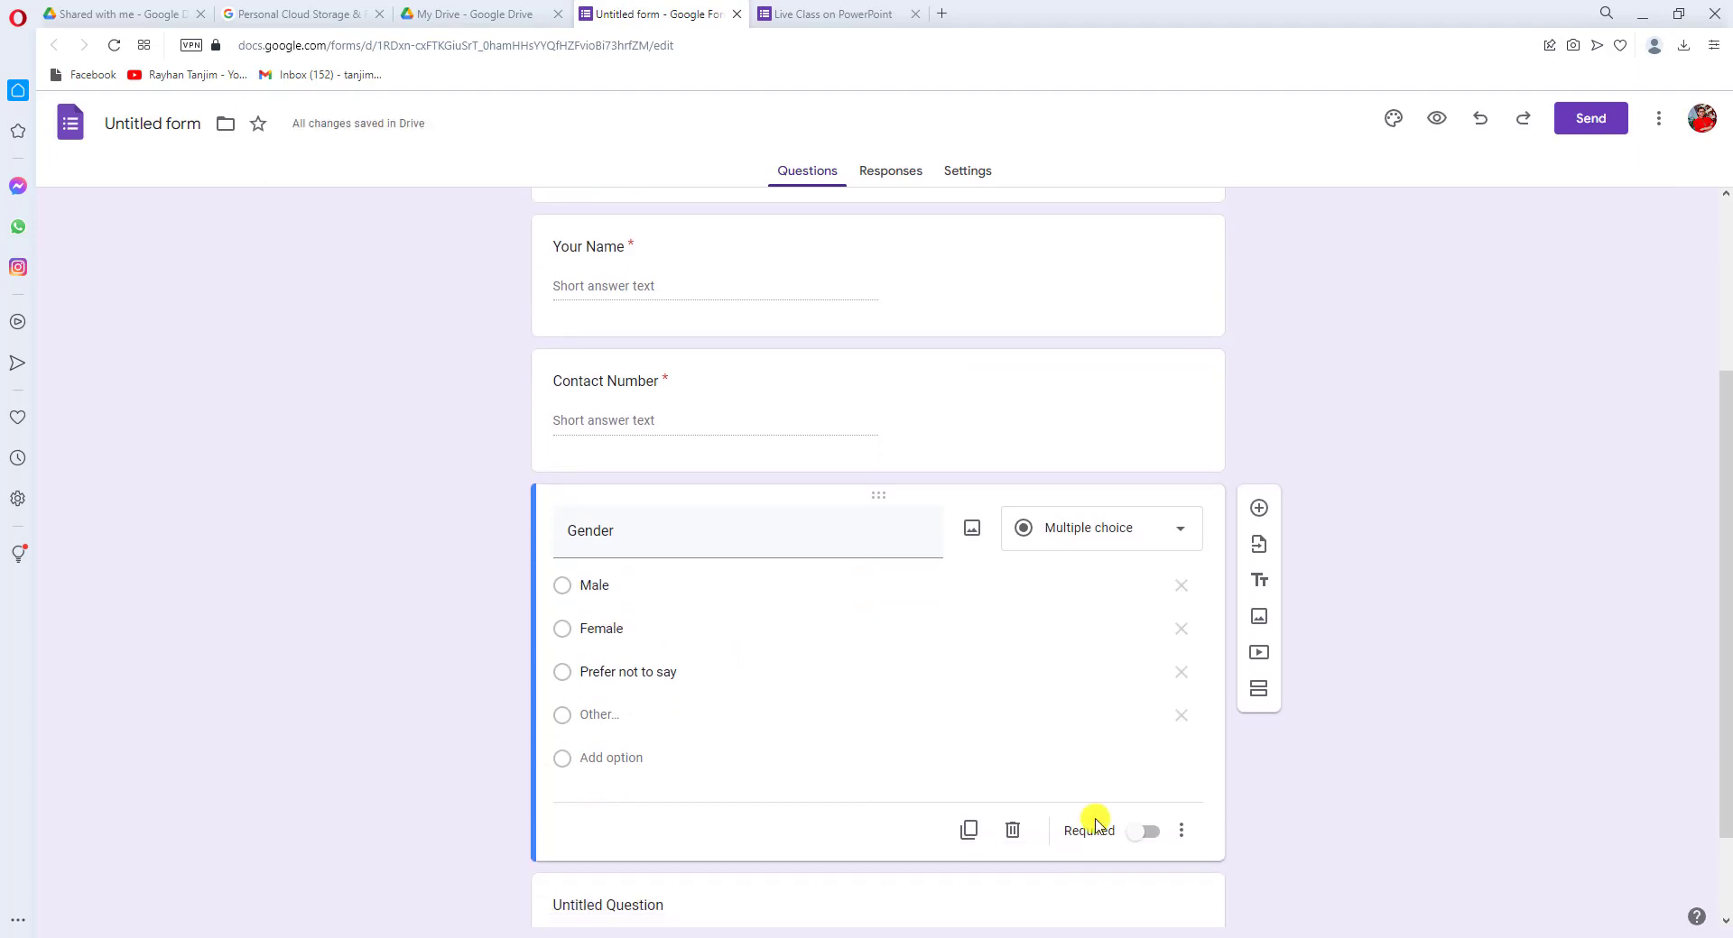
Mark the Gender question as required.
click(1152, 831)
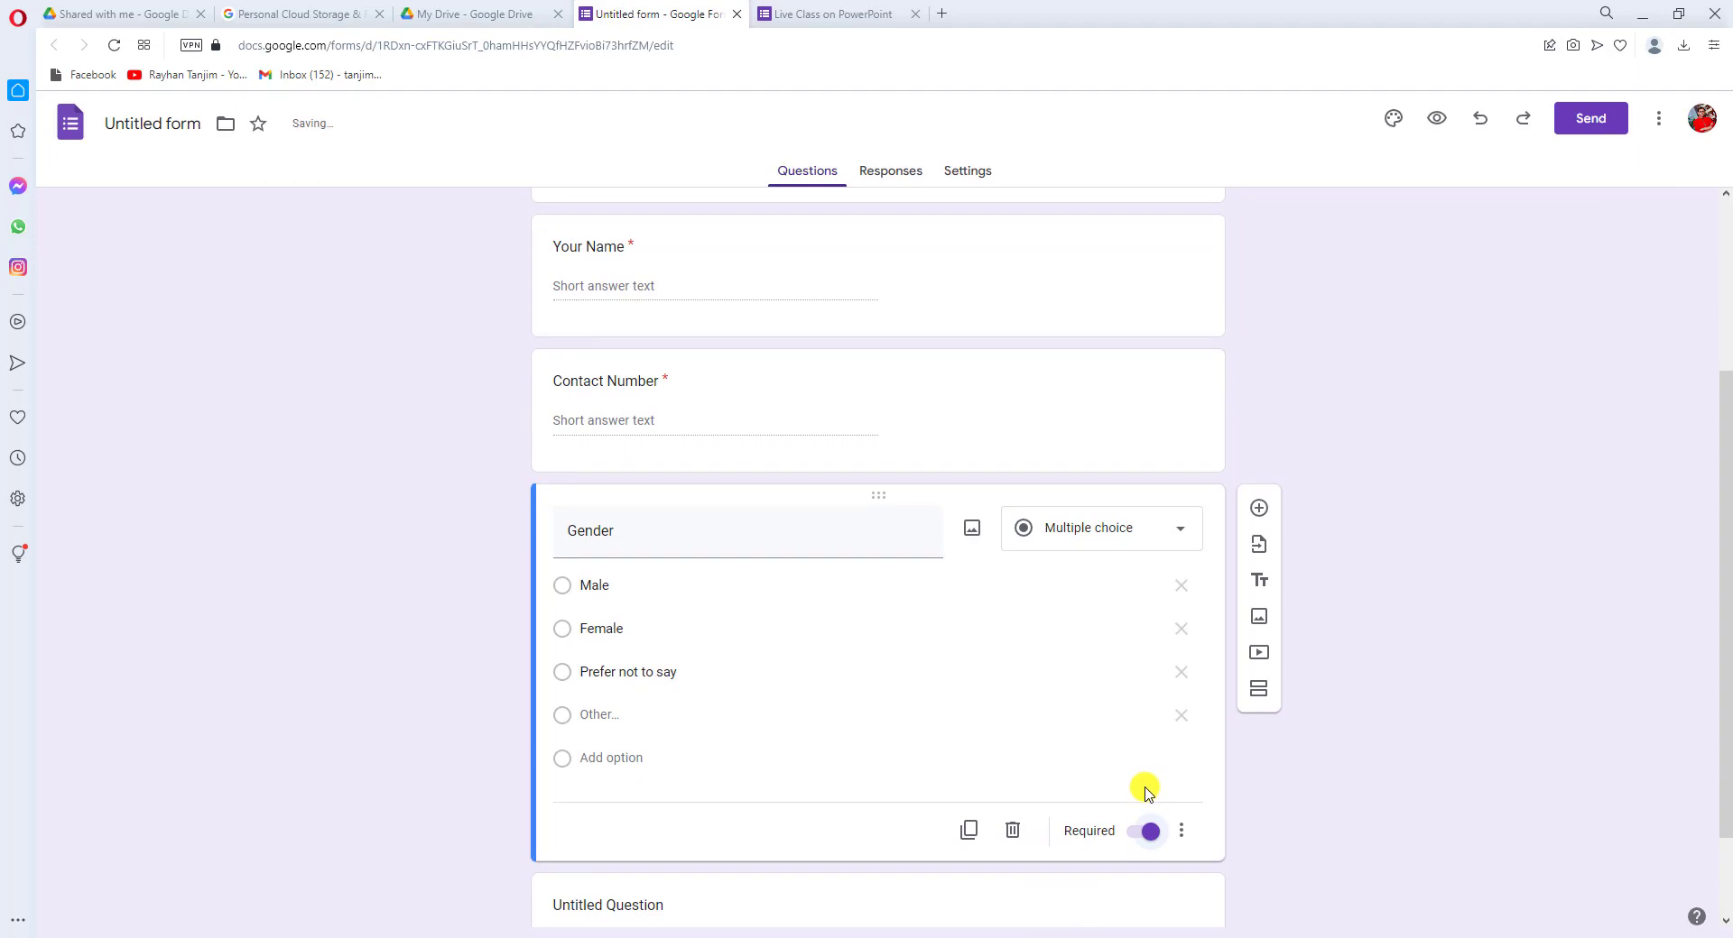
scroll(998, 700, down, 1)
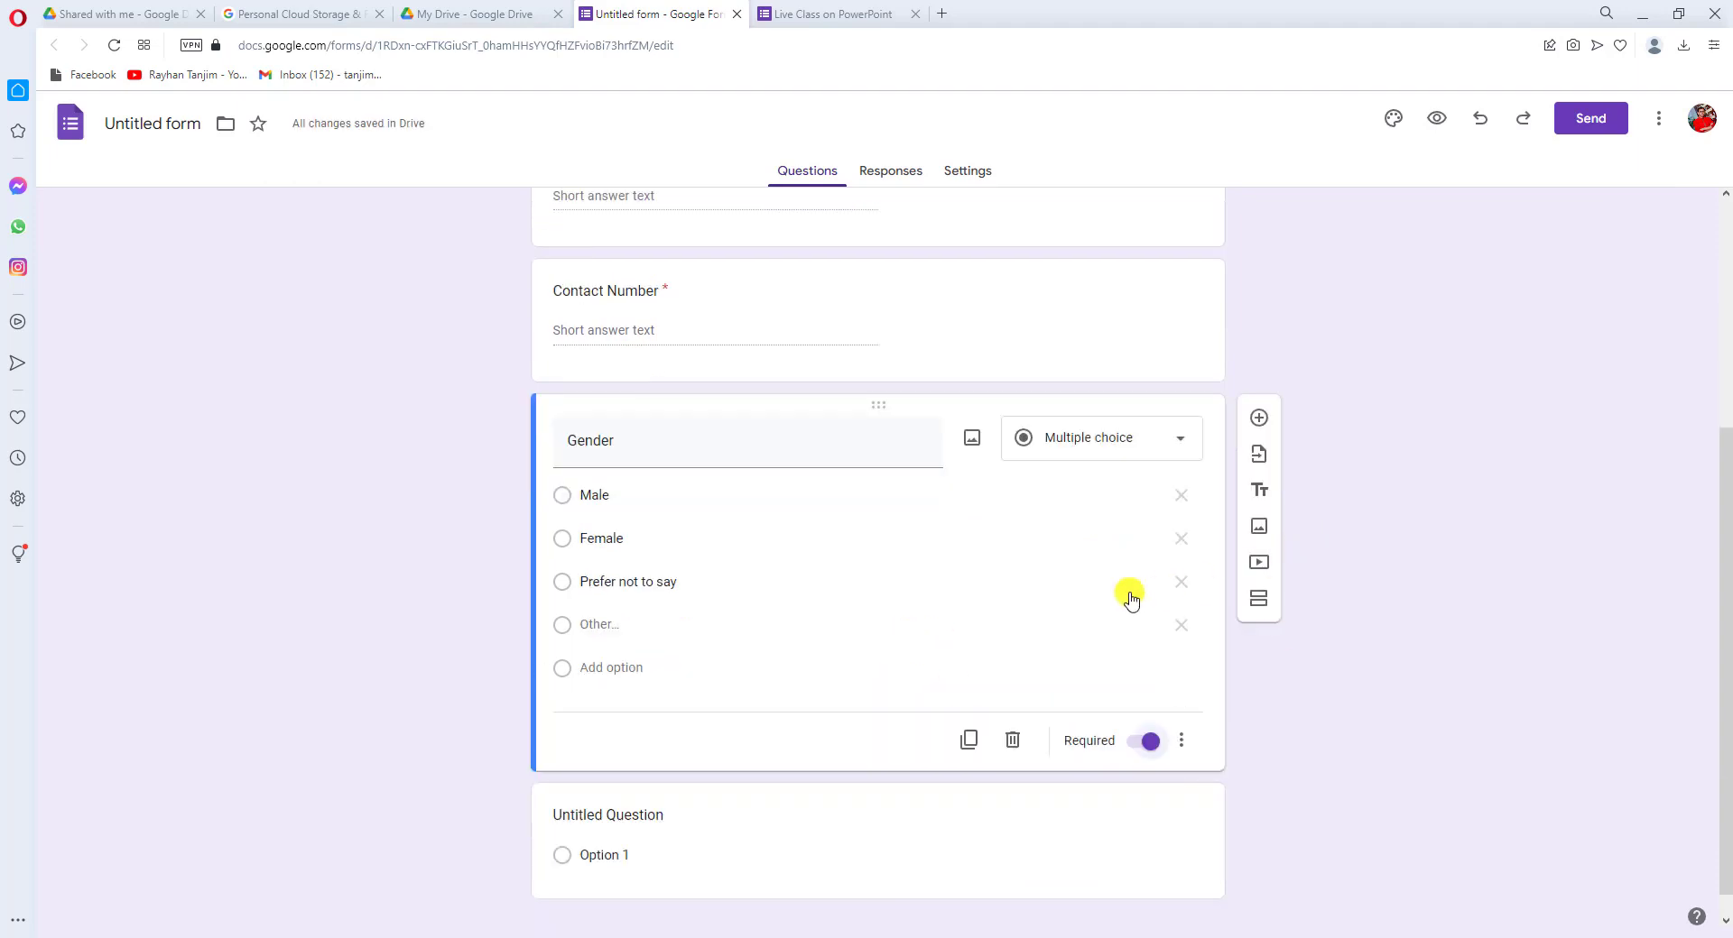
Add a required multiple-choice question titled Will you attend the class? with the suggested options Yes, No and Maybe.
click(622, 787)
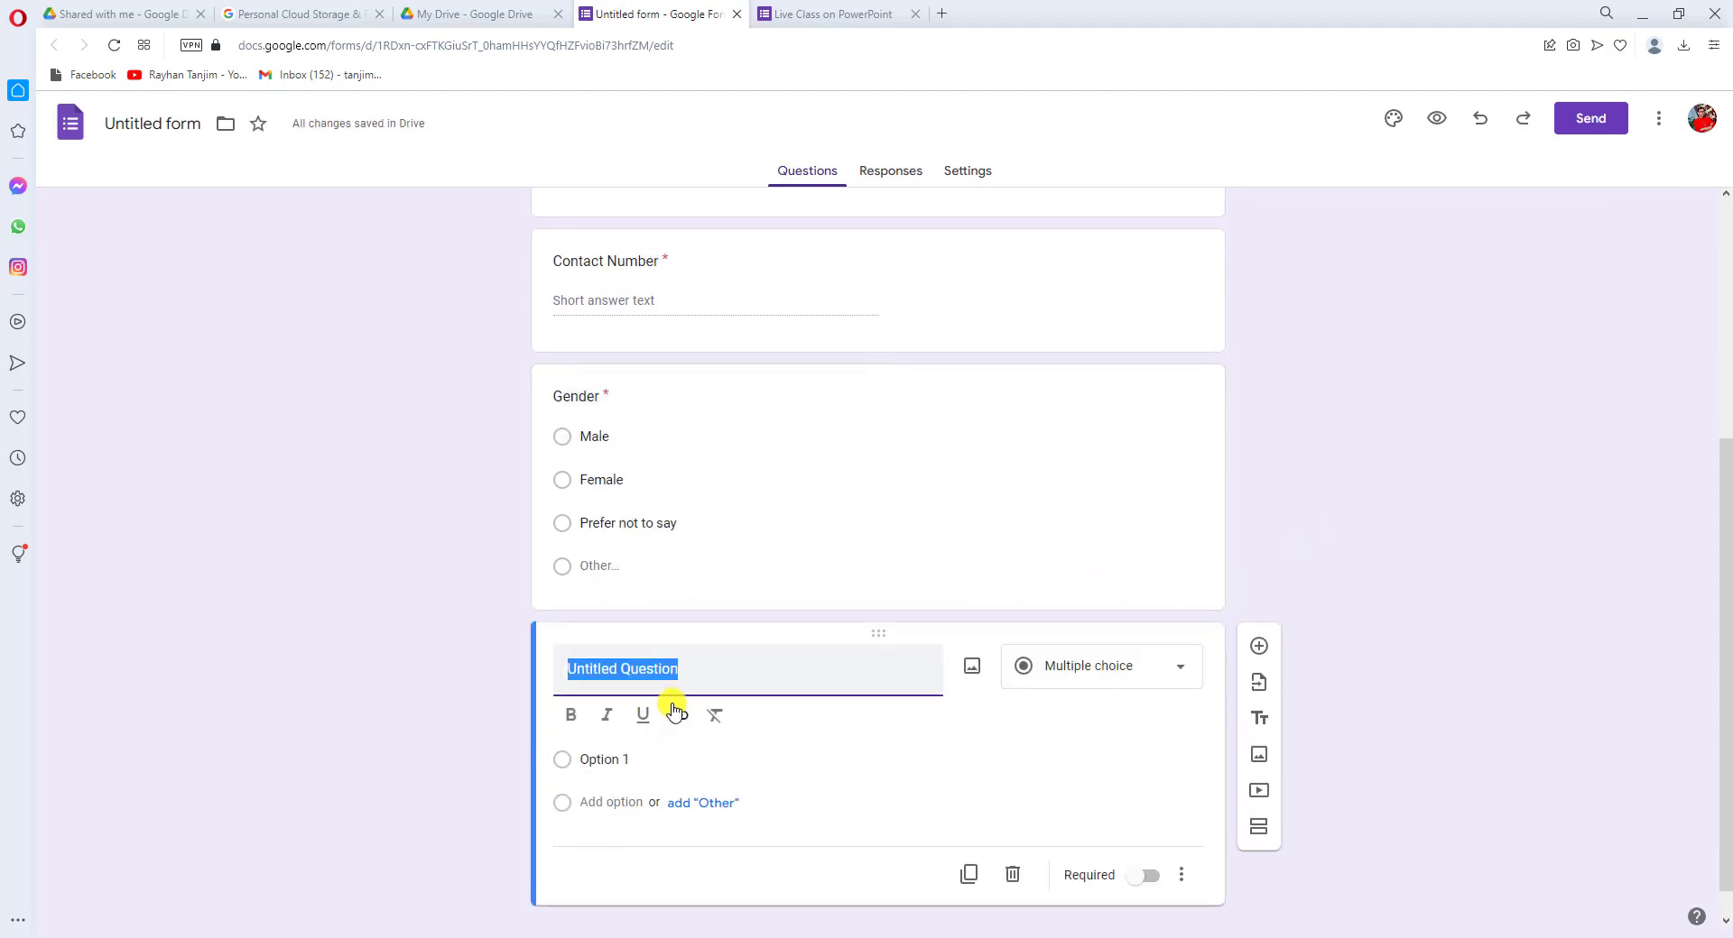
key(BackSpace)
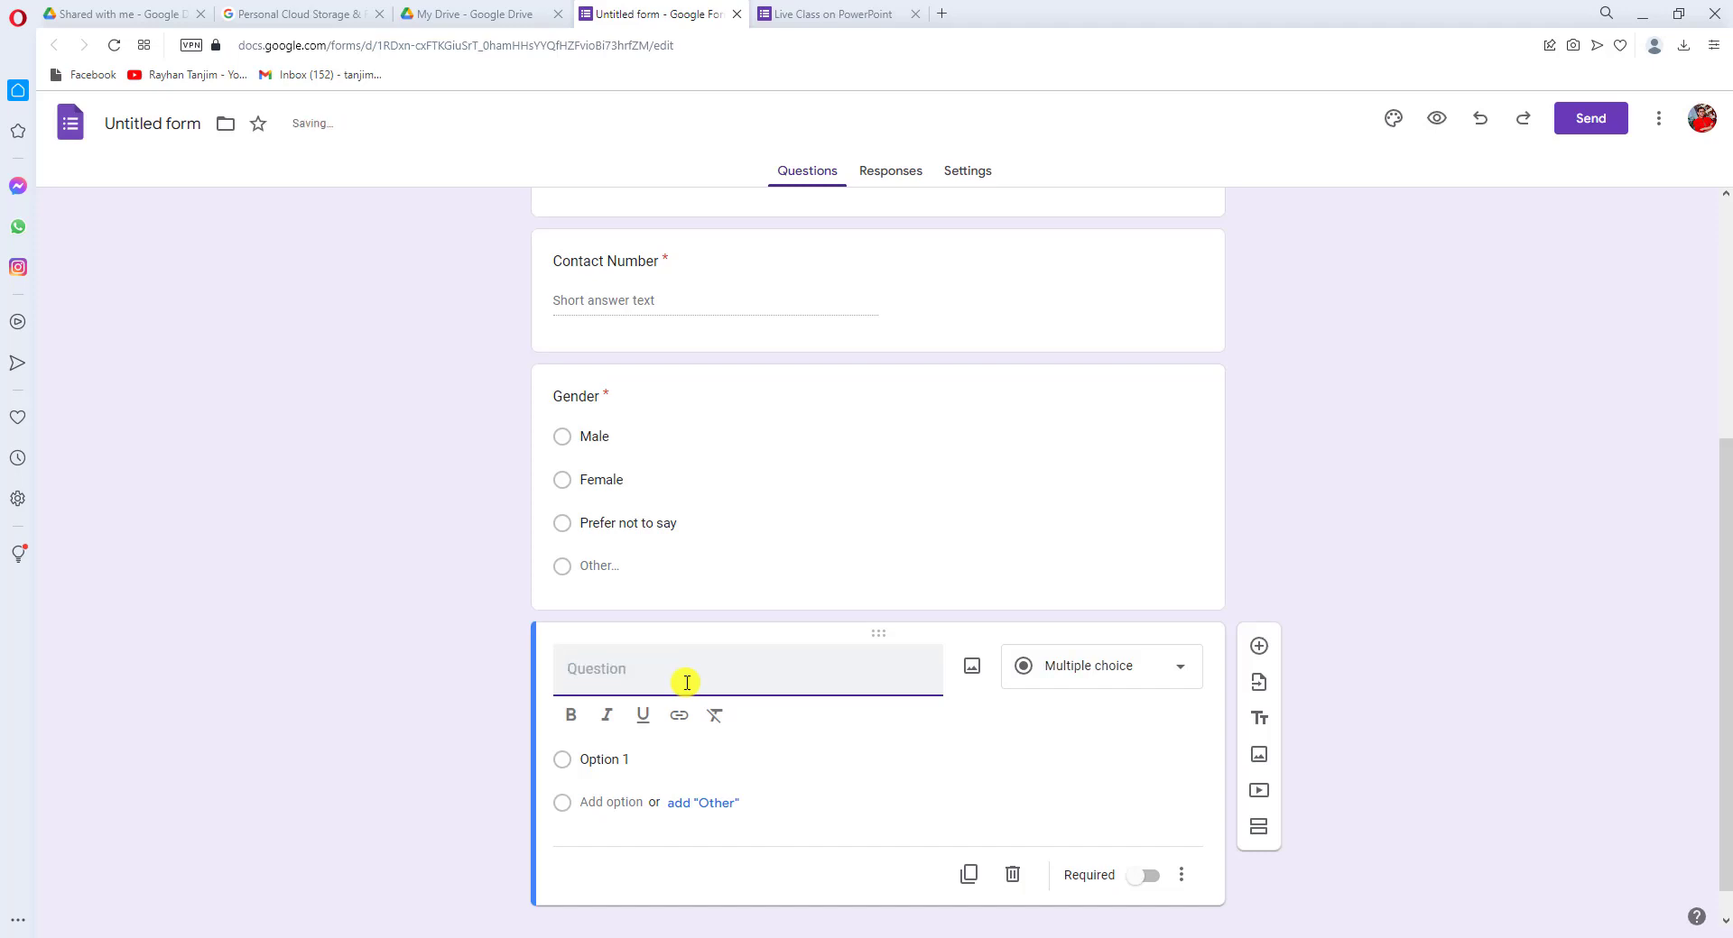
text(Will you attend the cla)
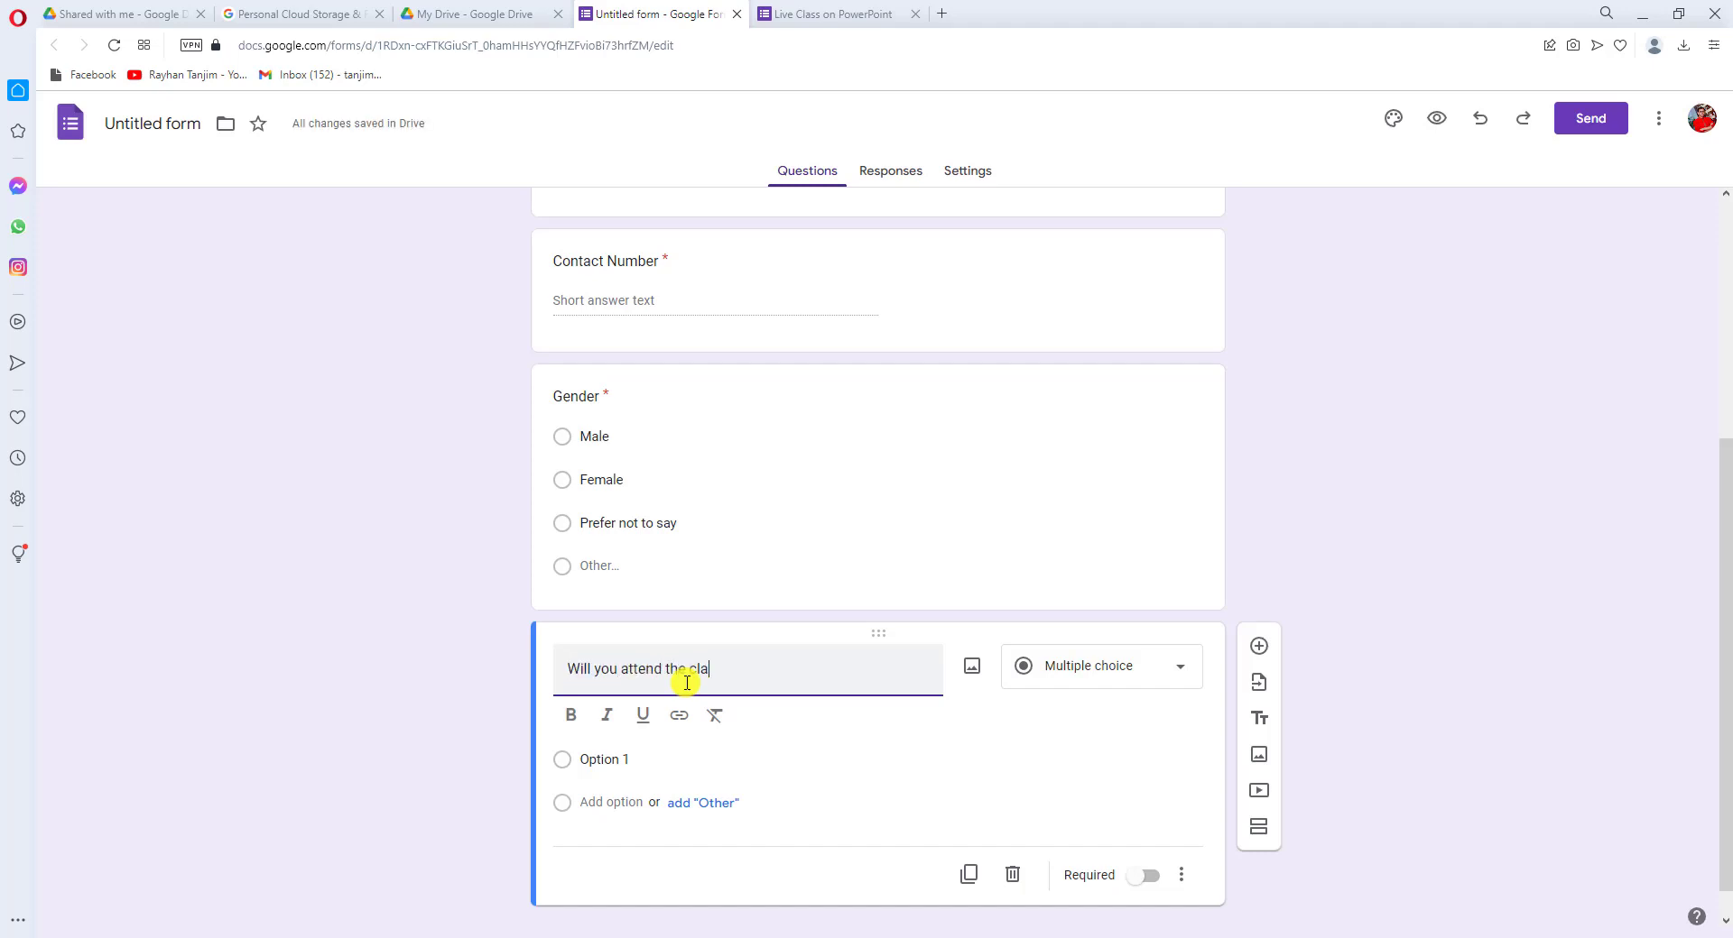
text(ss?)
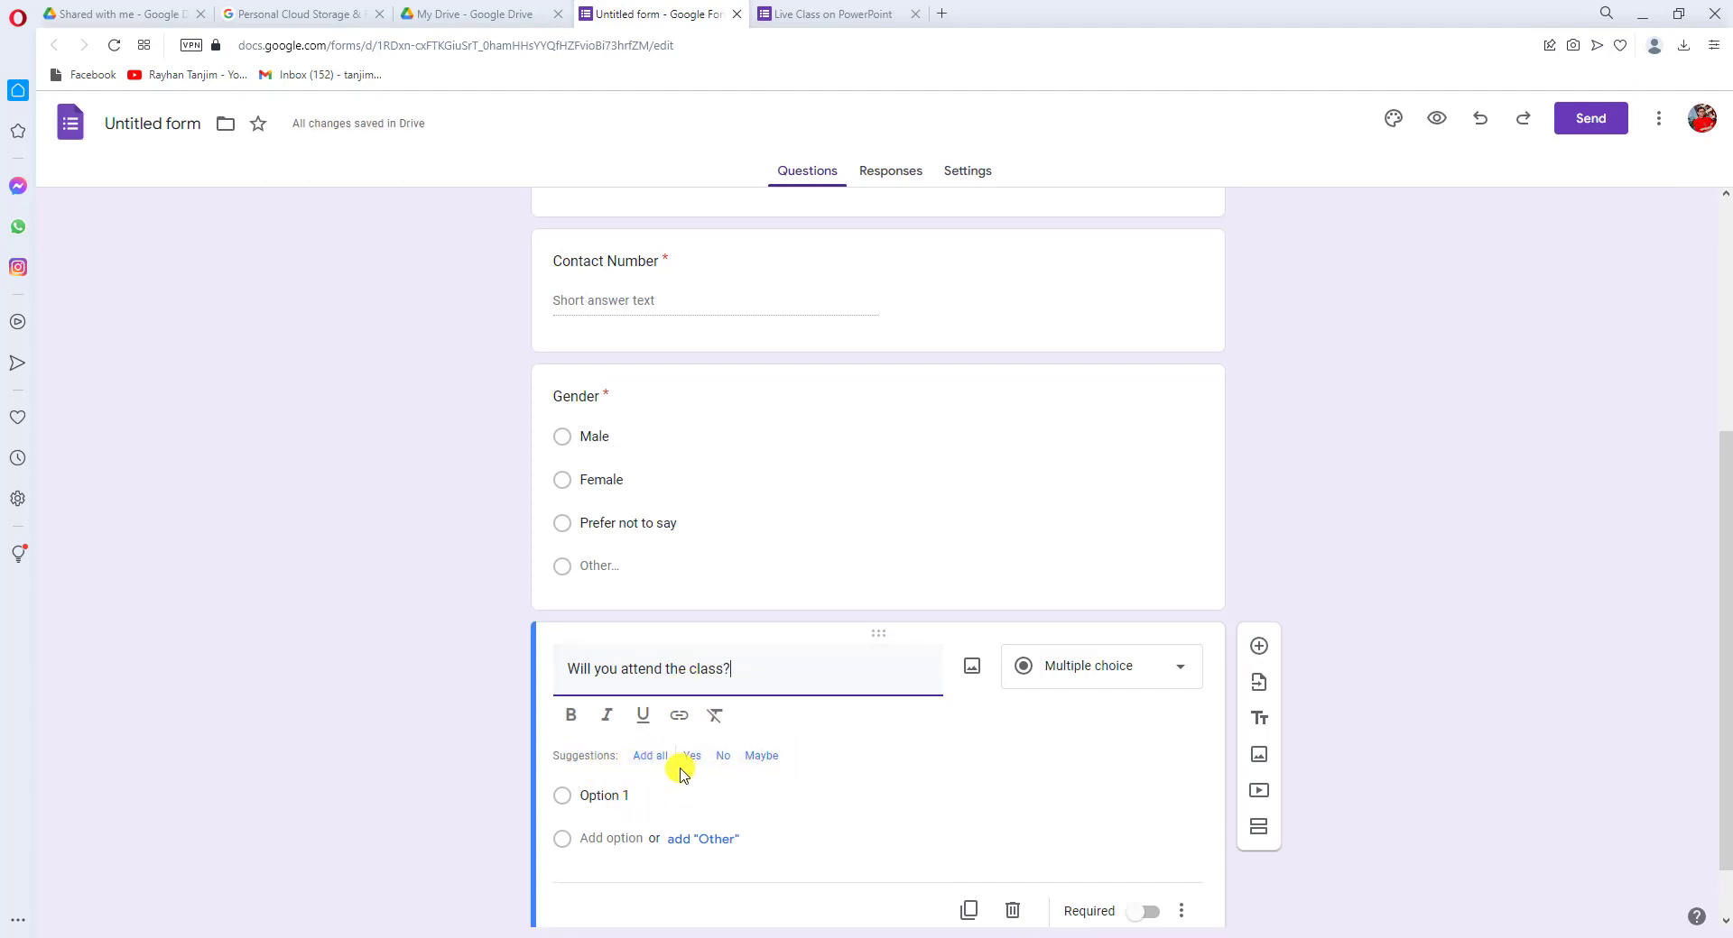
click(650, 761)
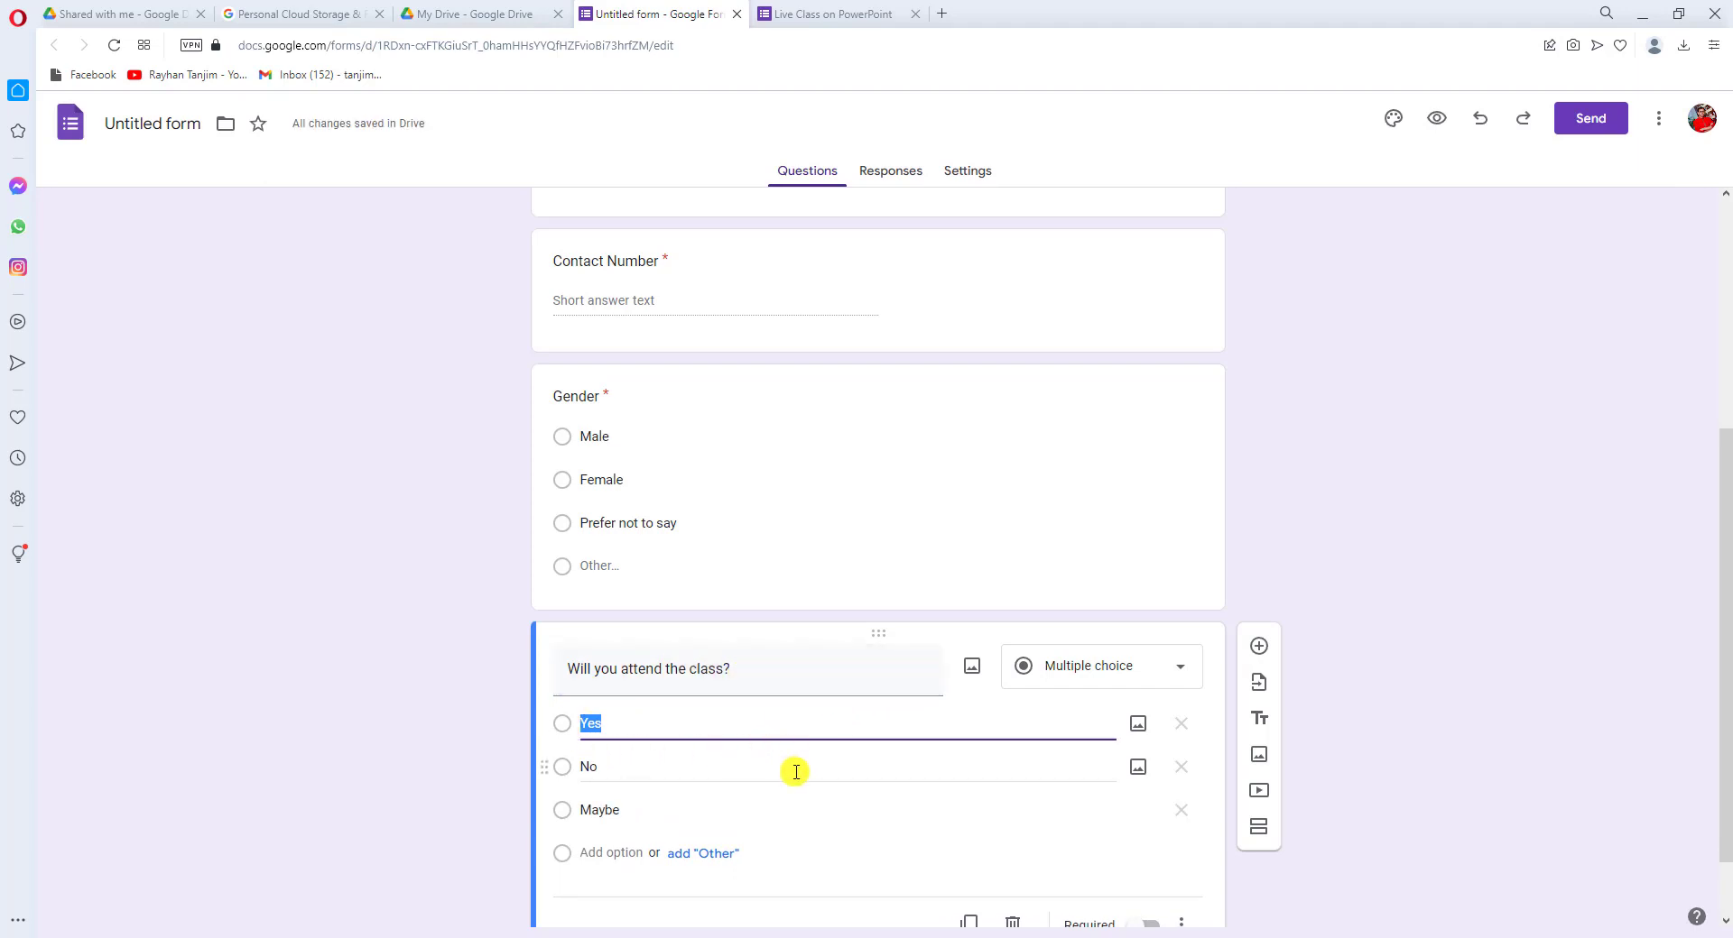
scroll(796, 772, down, 1)
click(1146, 841)
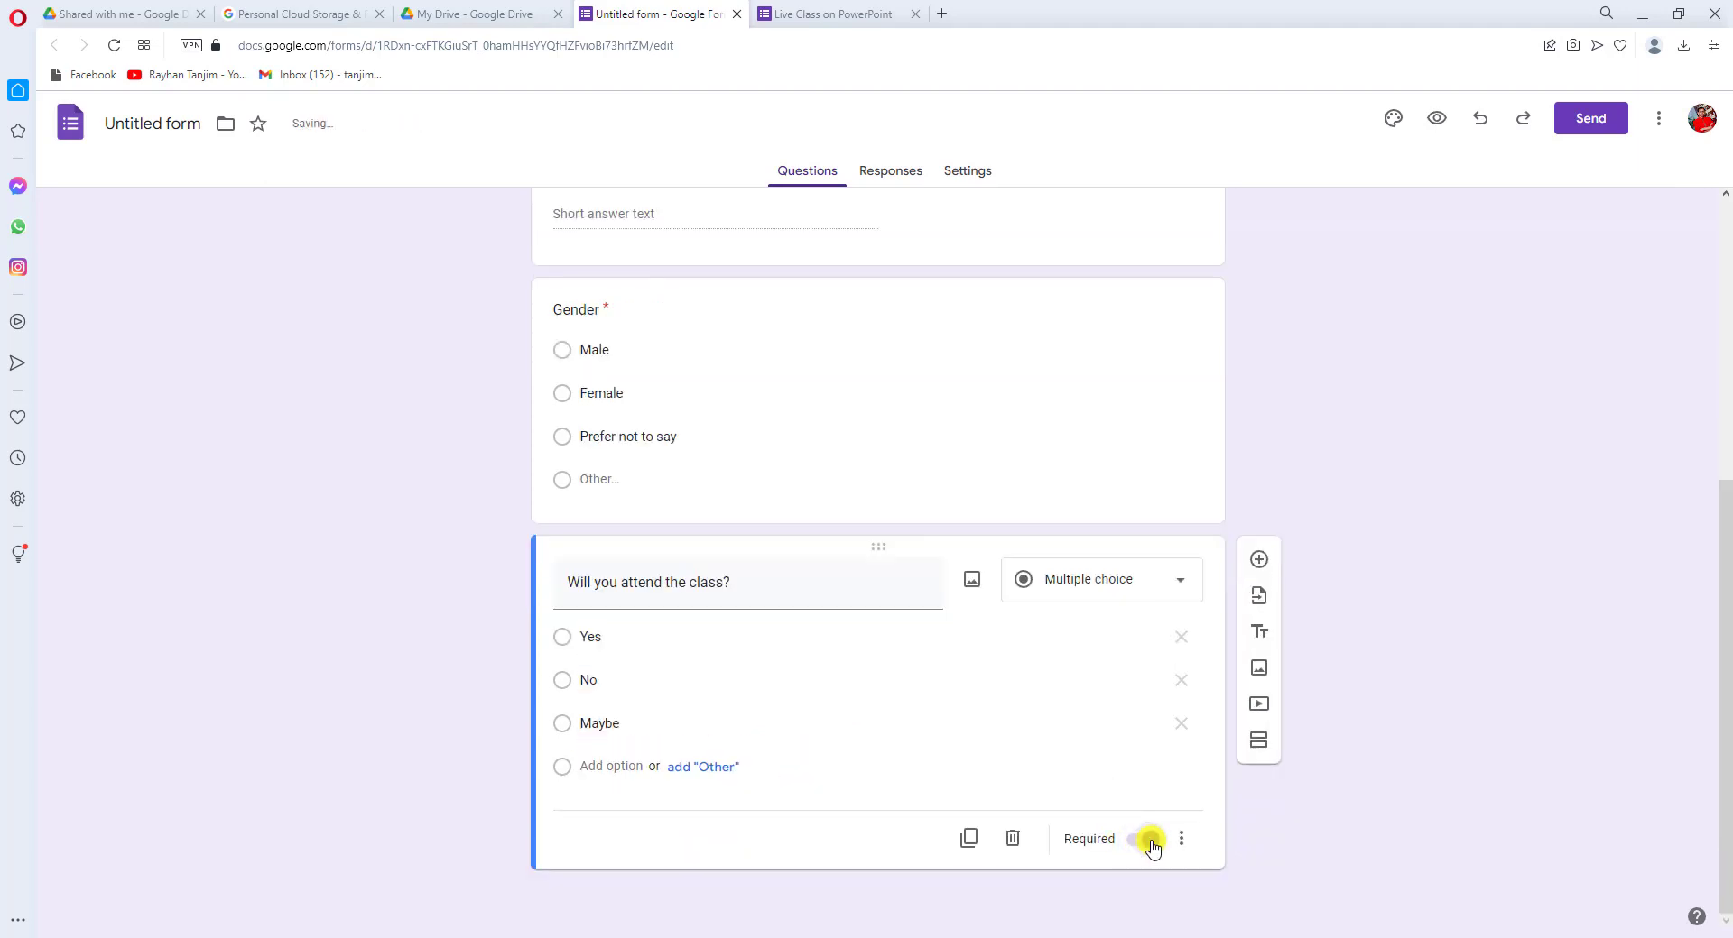
Make the Gender question optional again by turning off its required setting.
scroll(821, 469, up, 2)
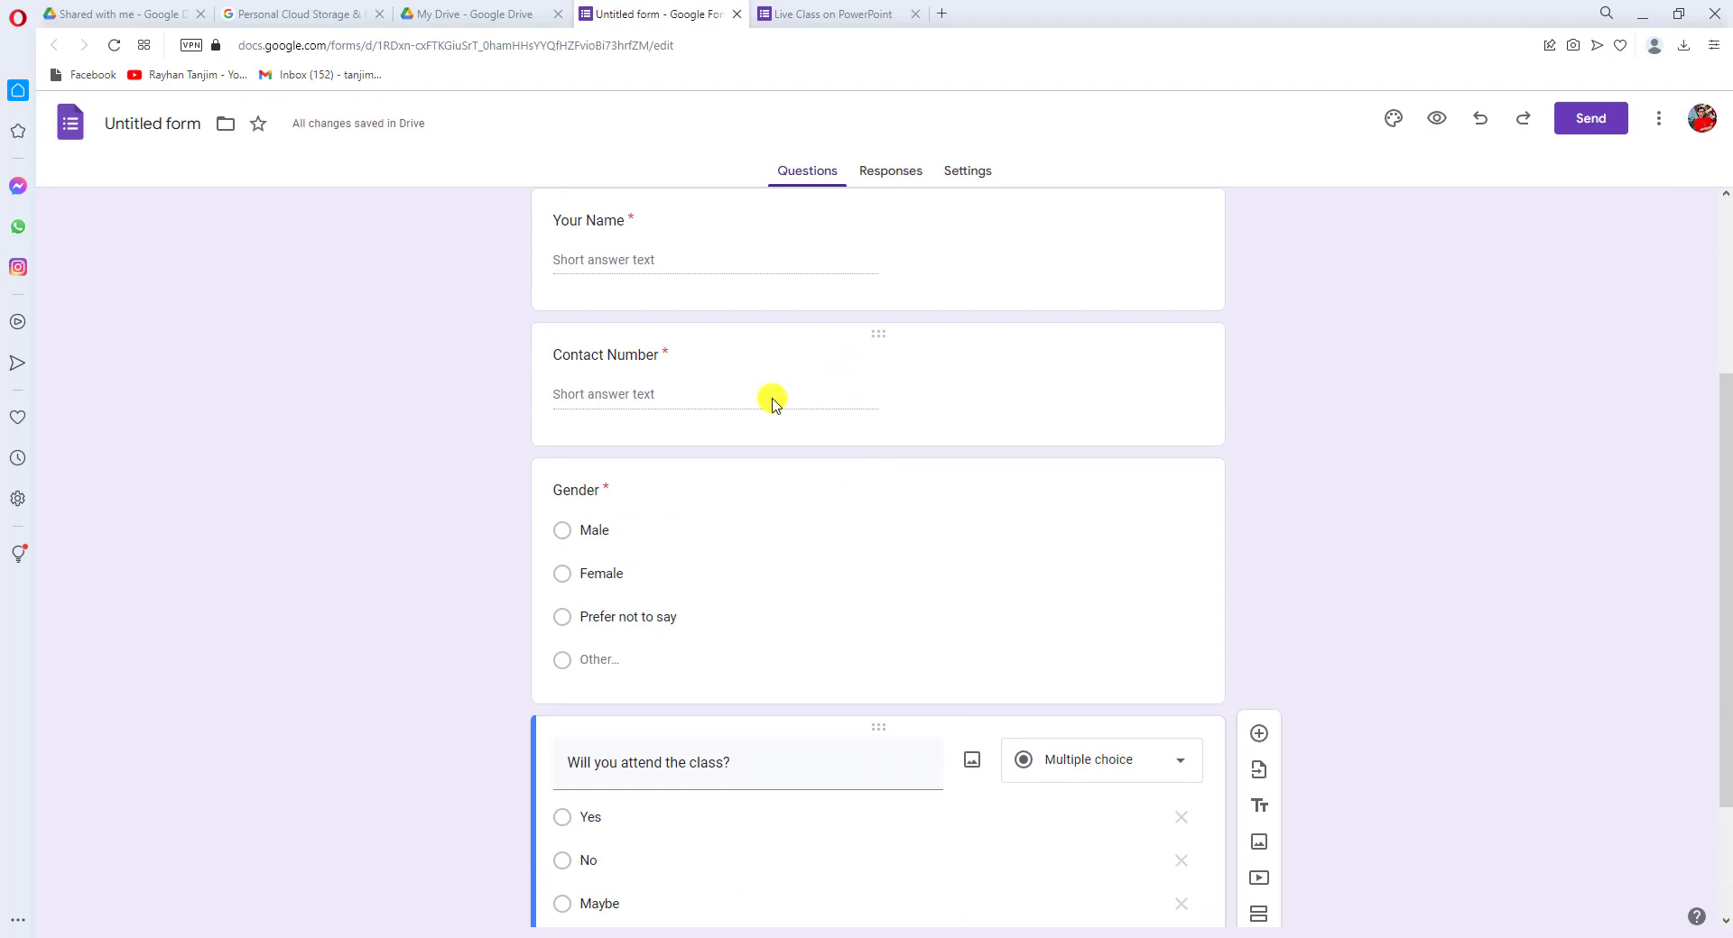
scroll(794, 443, up, 1)
scroll(785, 533, down, 1)
click(754, 574)
click(1144, 806)
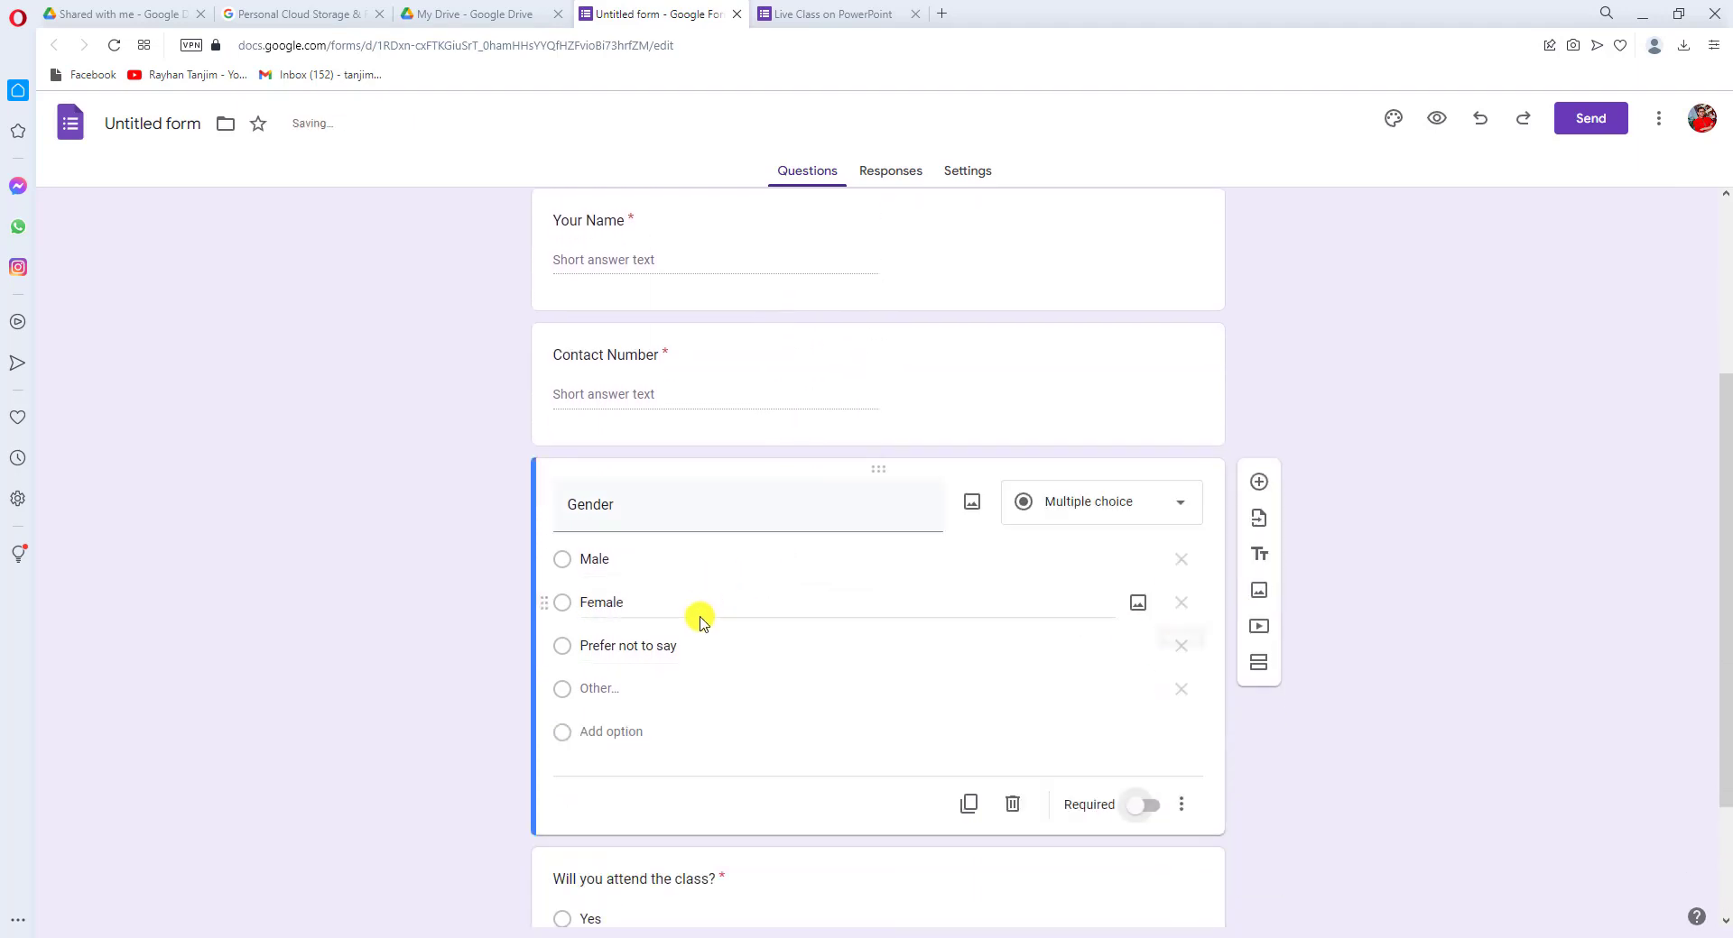
Preview the whole form to check all the questions, then close the preview.
scroll(506, 592, up, 3)
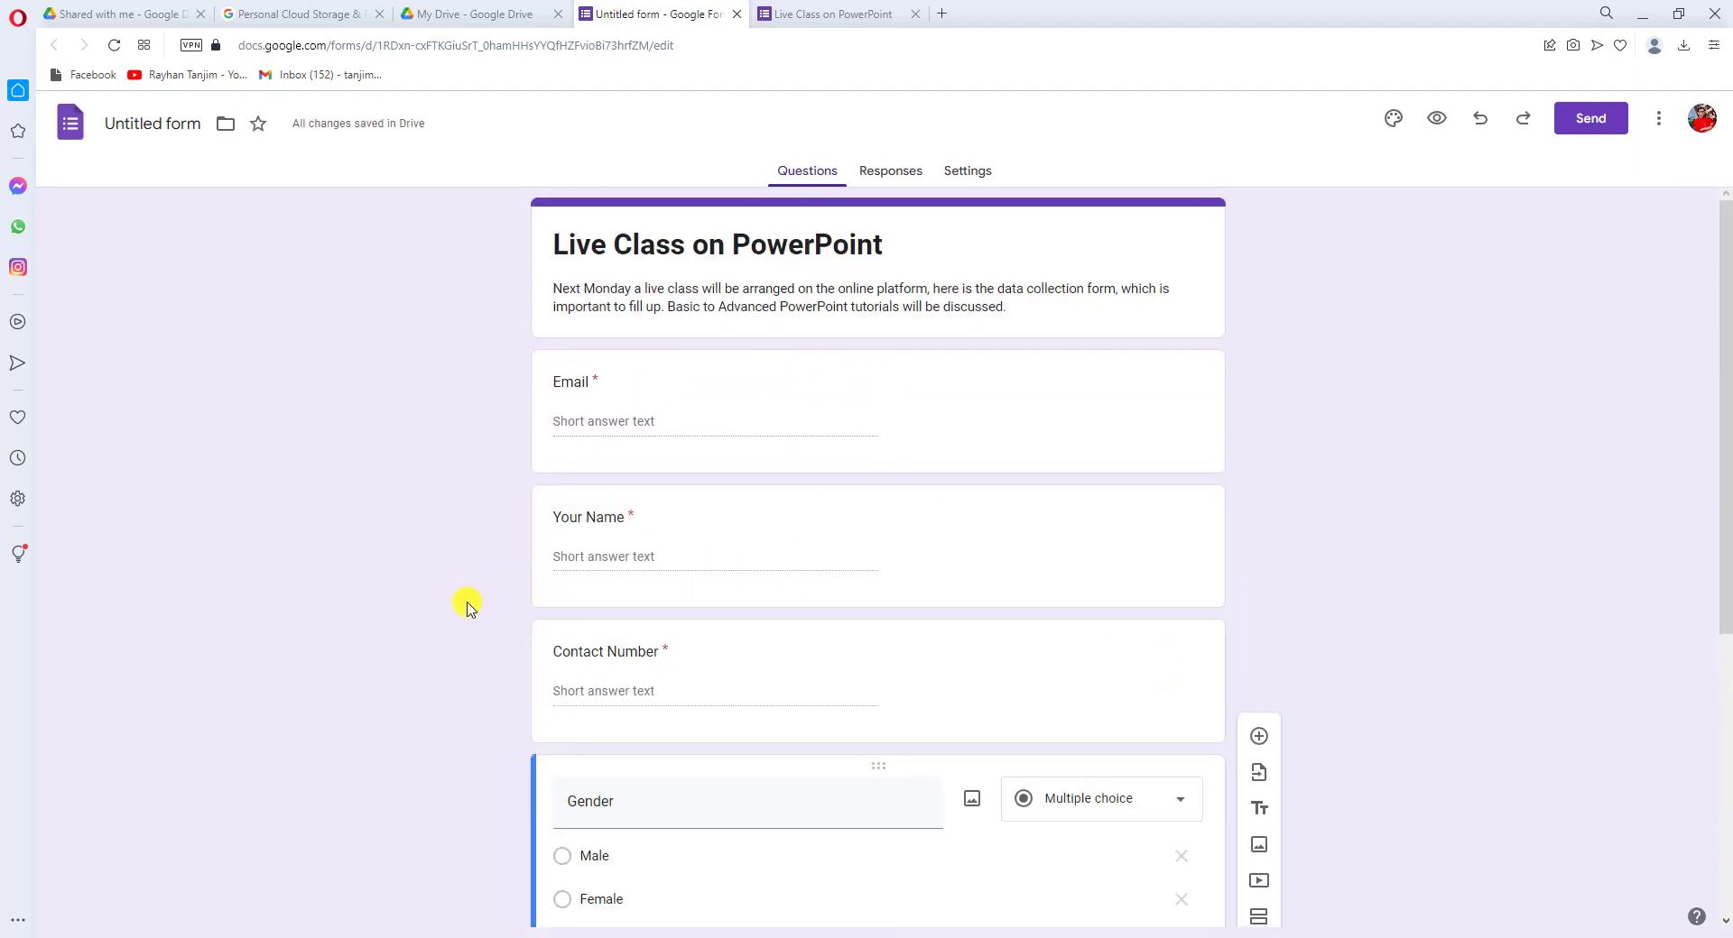
click(1437, 120)
scroll(824, 367, down, 2)
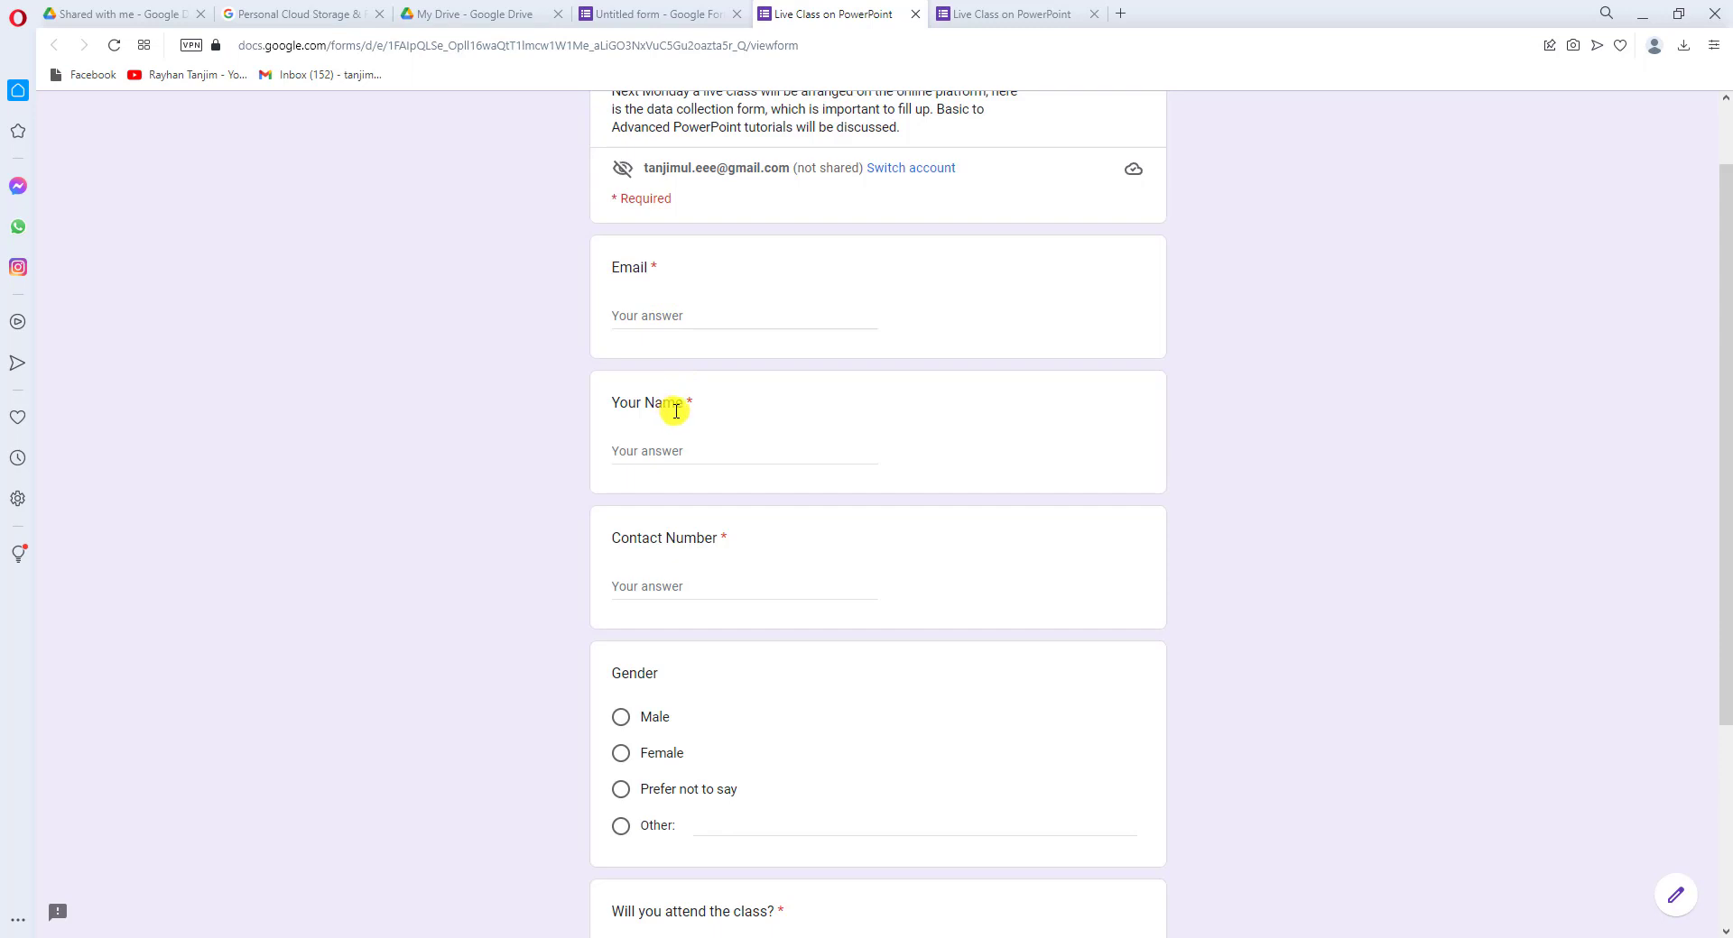
scroll(676, 452, down, 2)
scroll(649, 401, down, 1)
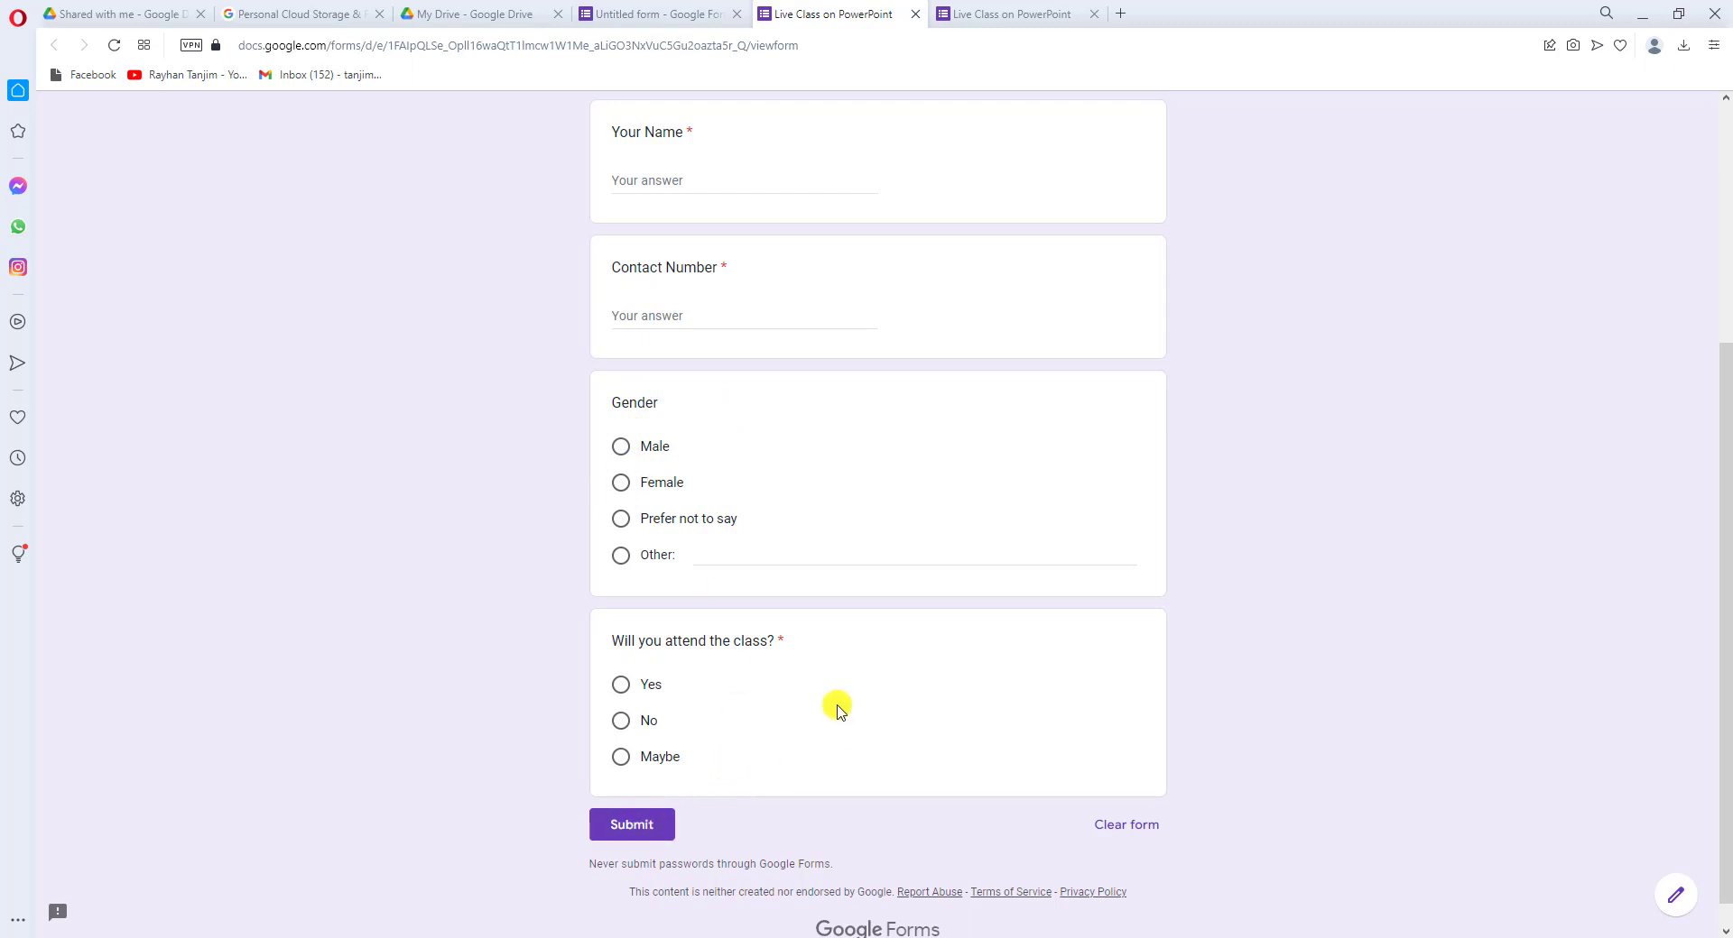
key(ctrl+w)
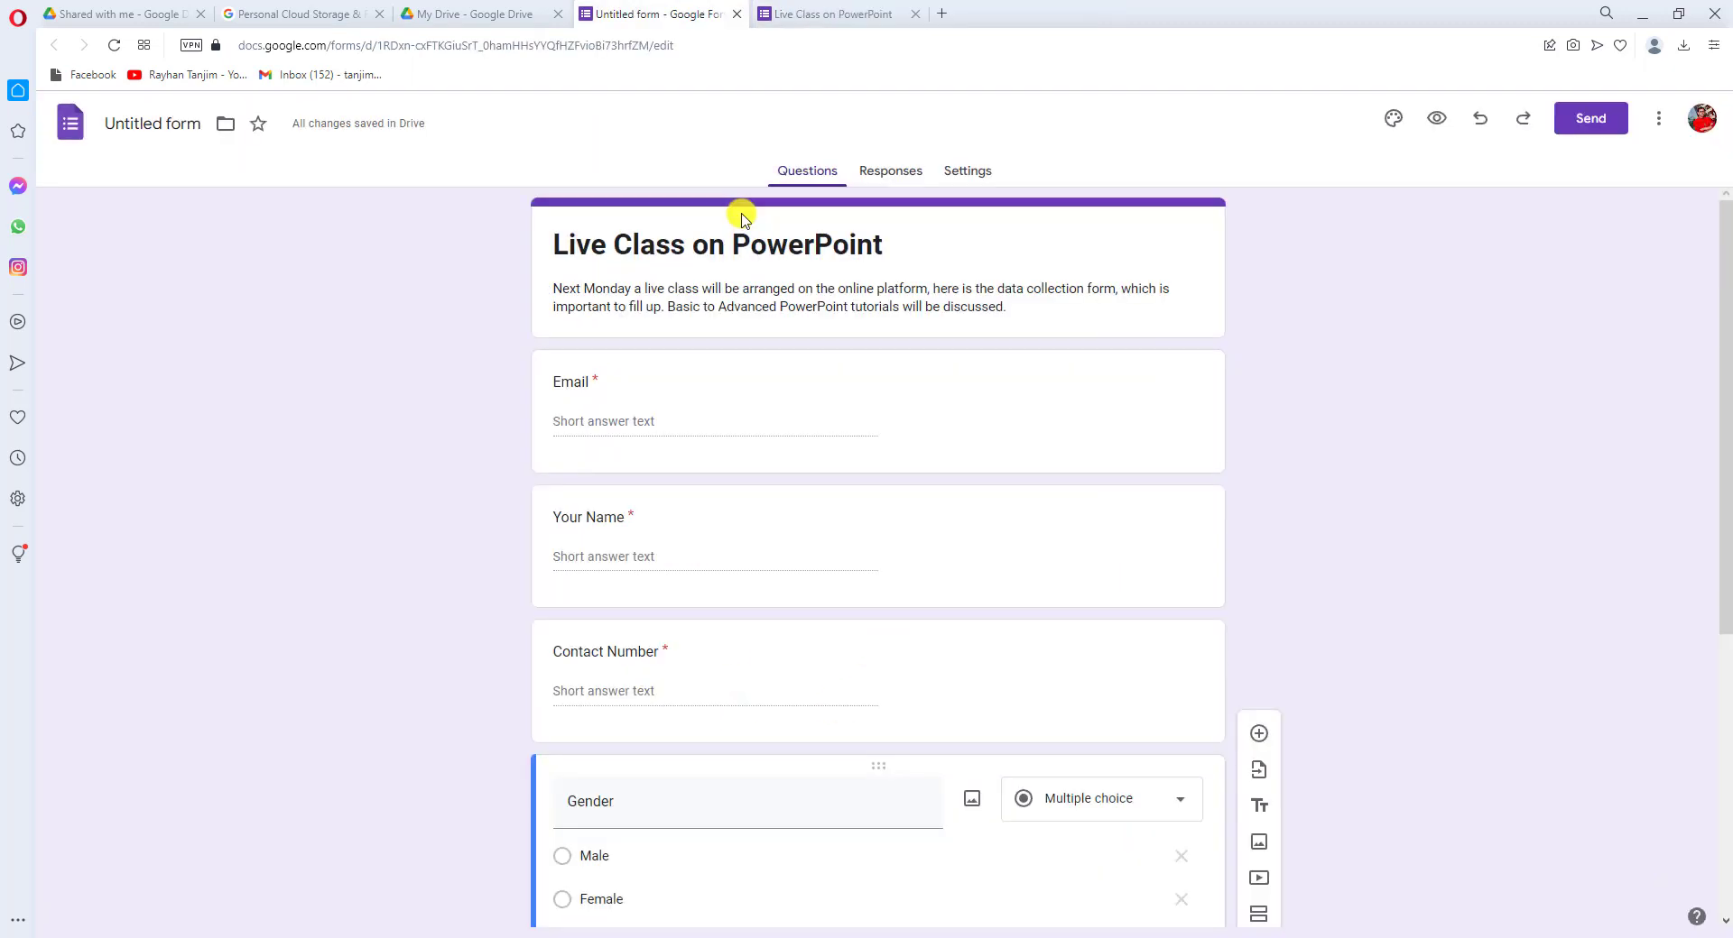
Rename the form as Live Class on PowerPoint.
click(155, 123)
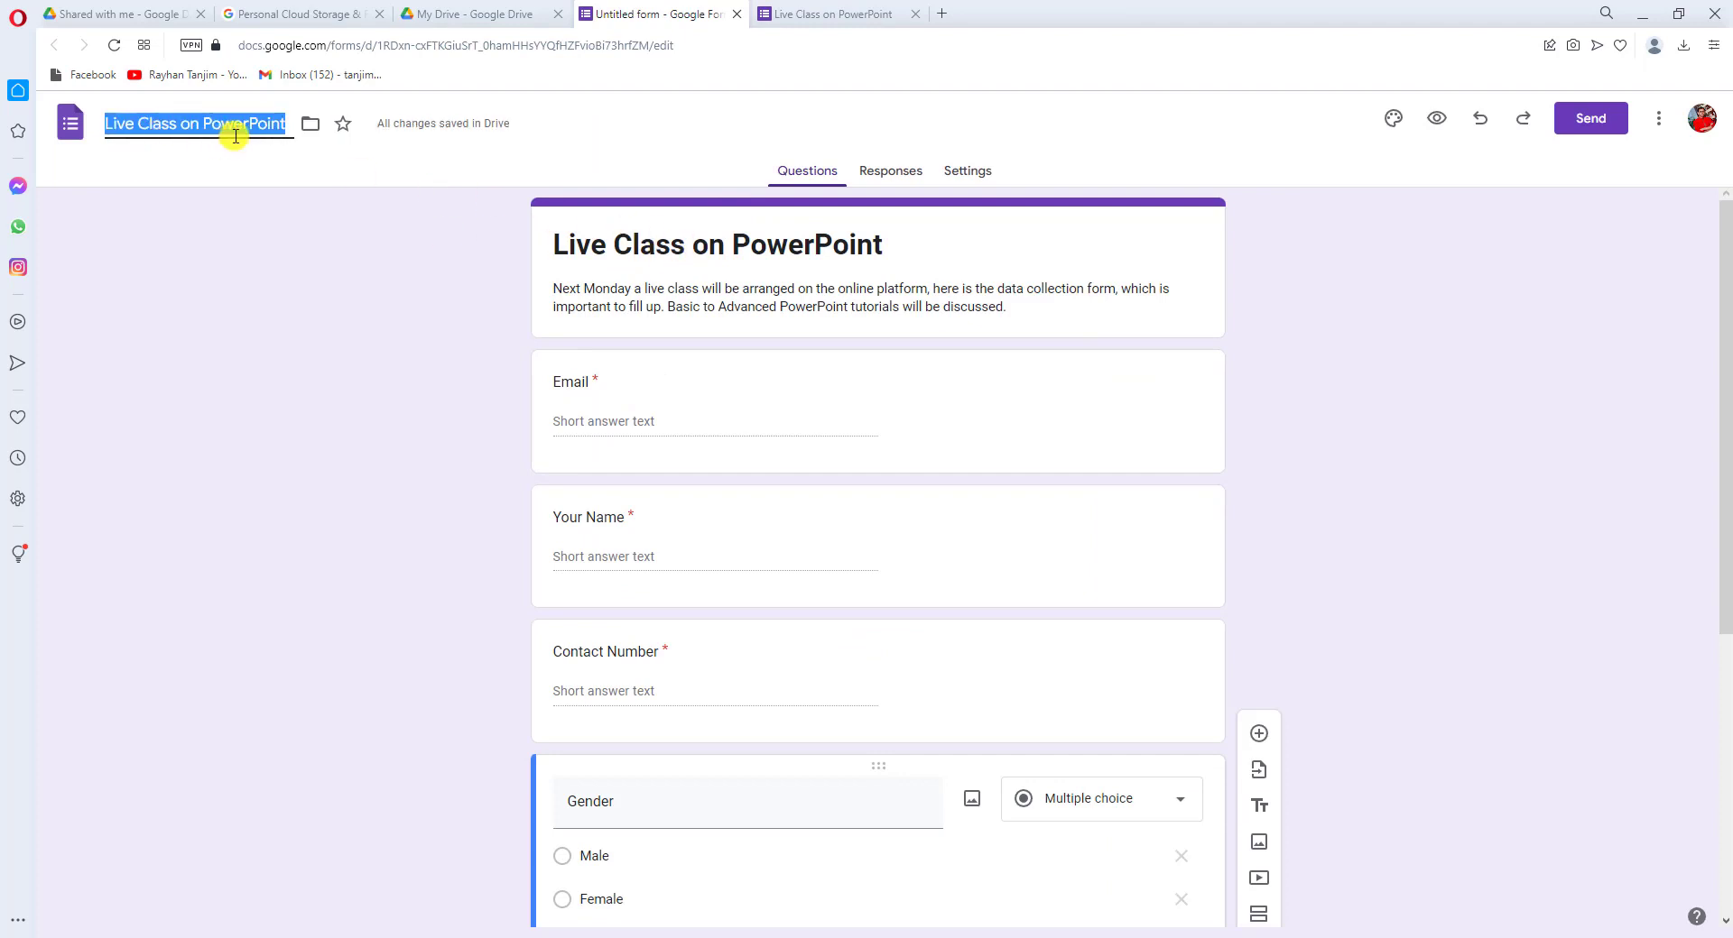
click(412, 163)
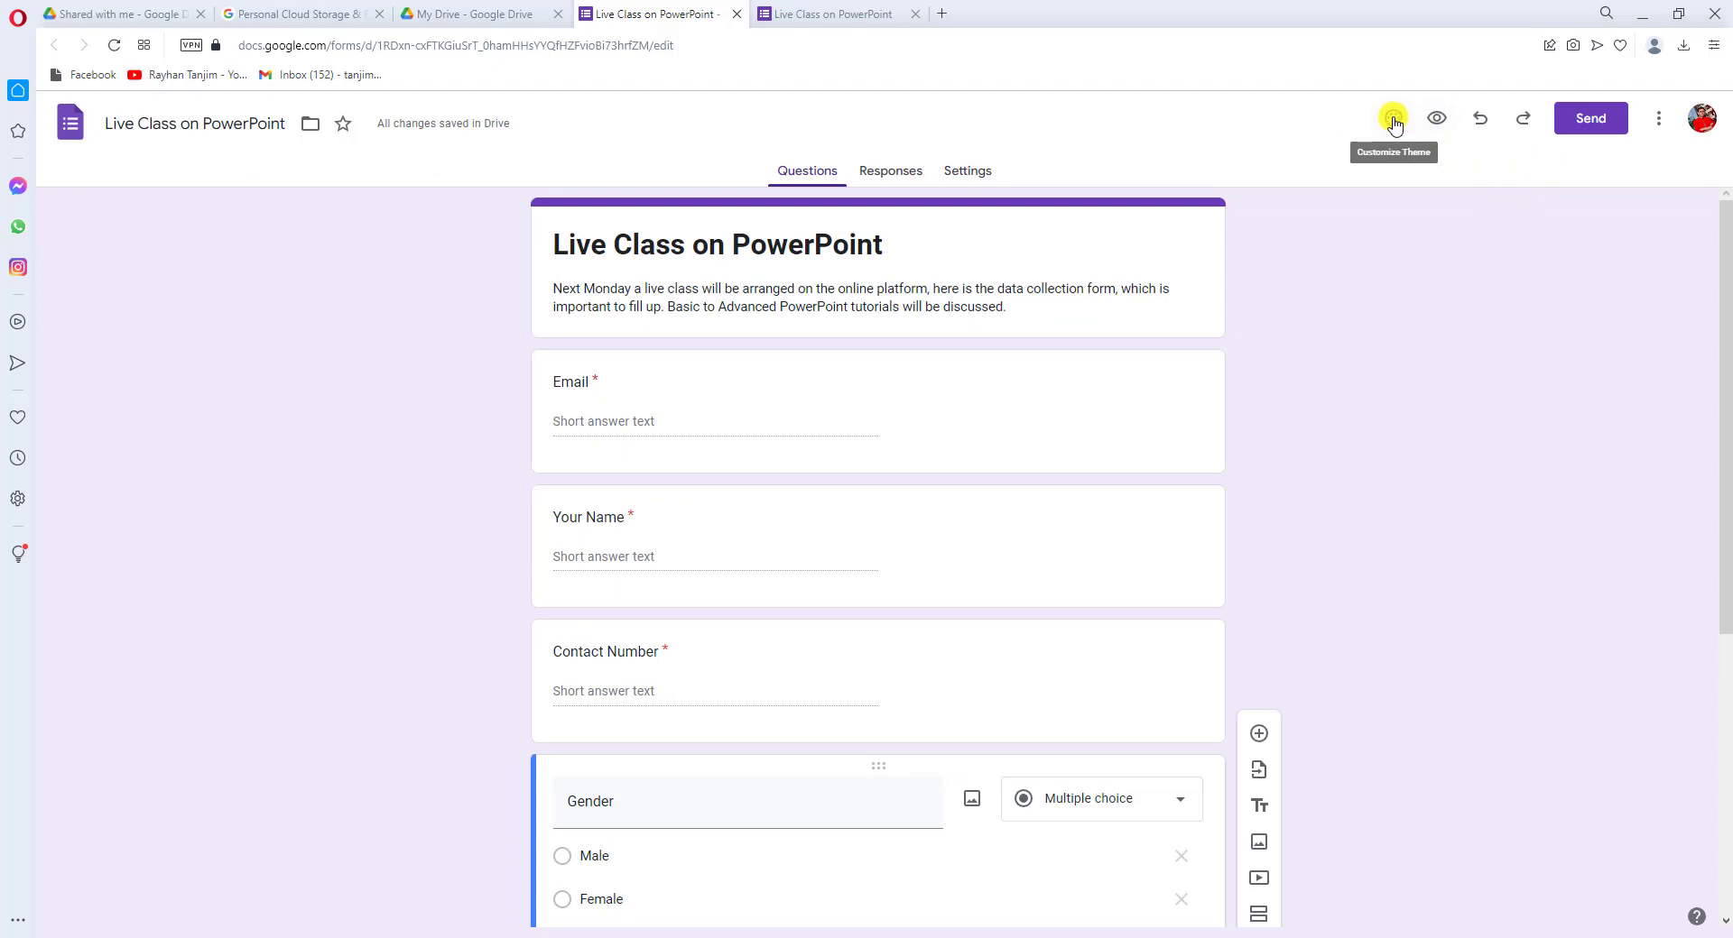
Upload the Online Education 360 banner image from the Desktop as the form's header image.
click(1394, 121)
click(1554, 621)
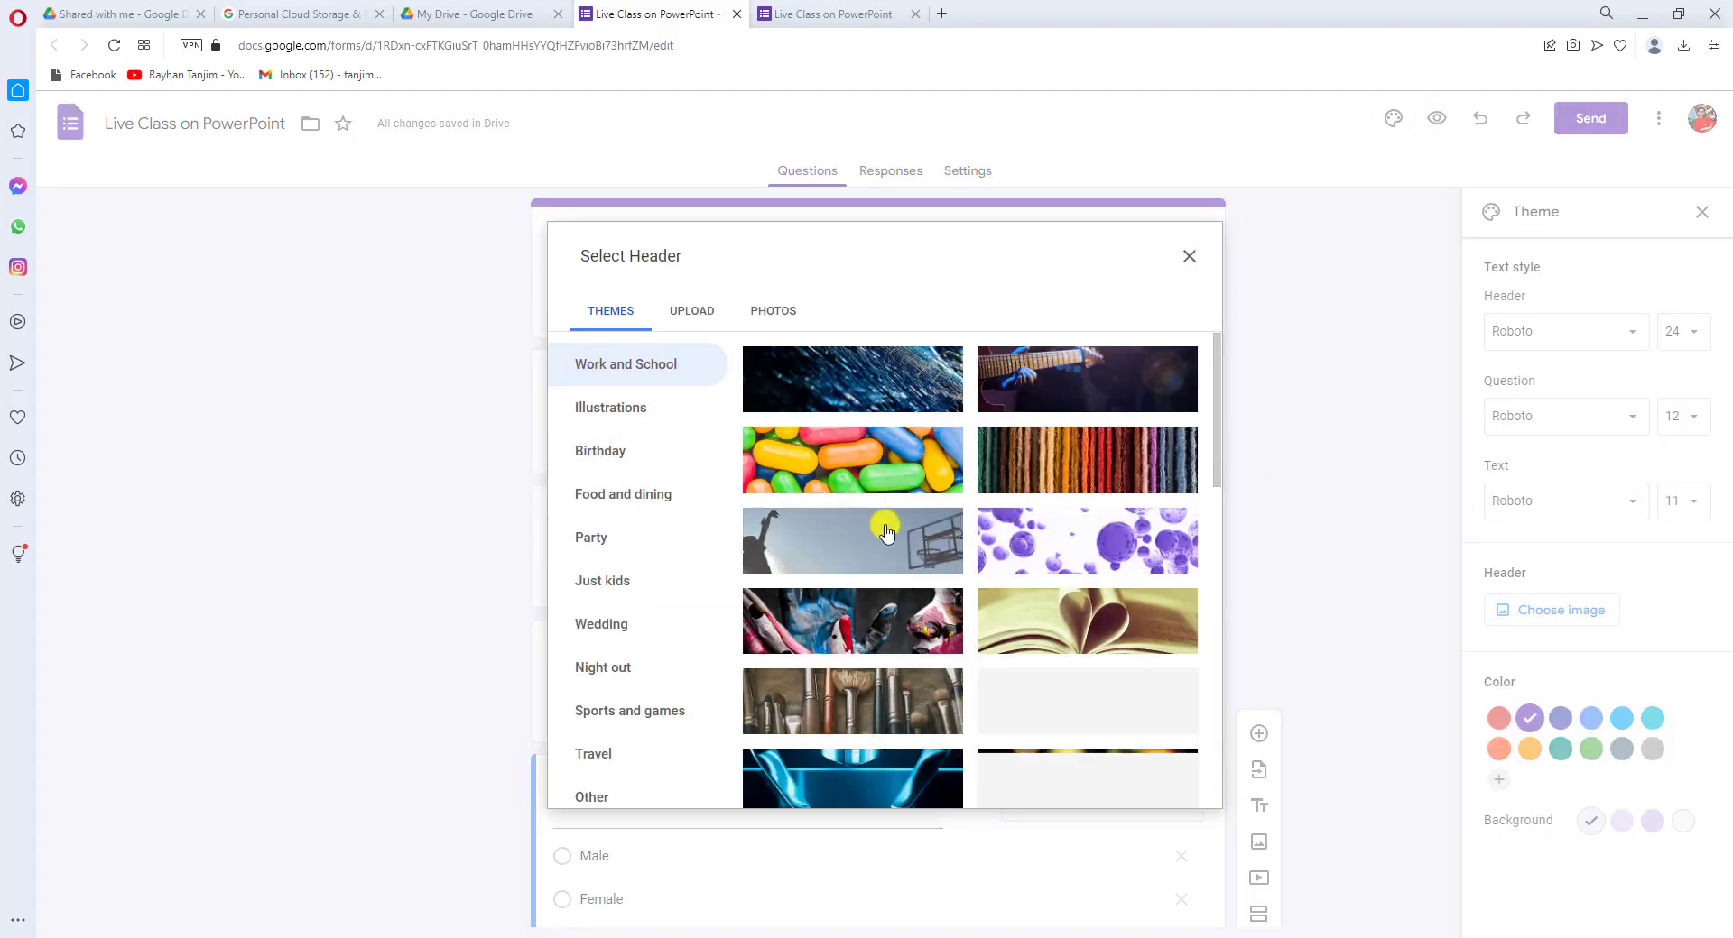
click(687, 314)
click(895, 622)
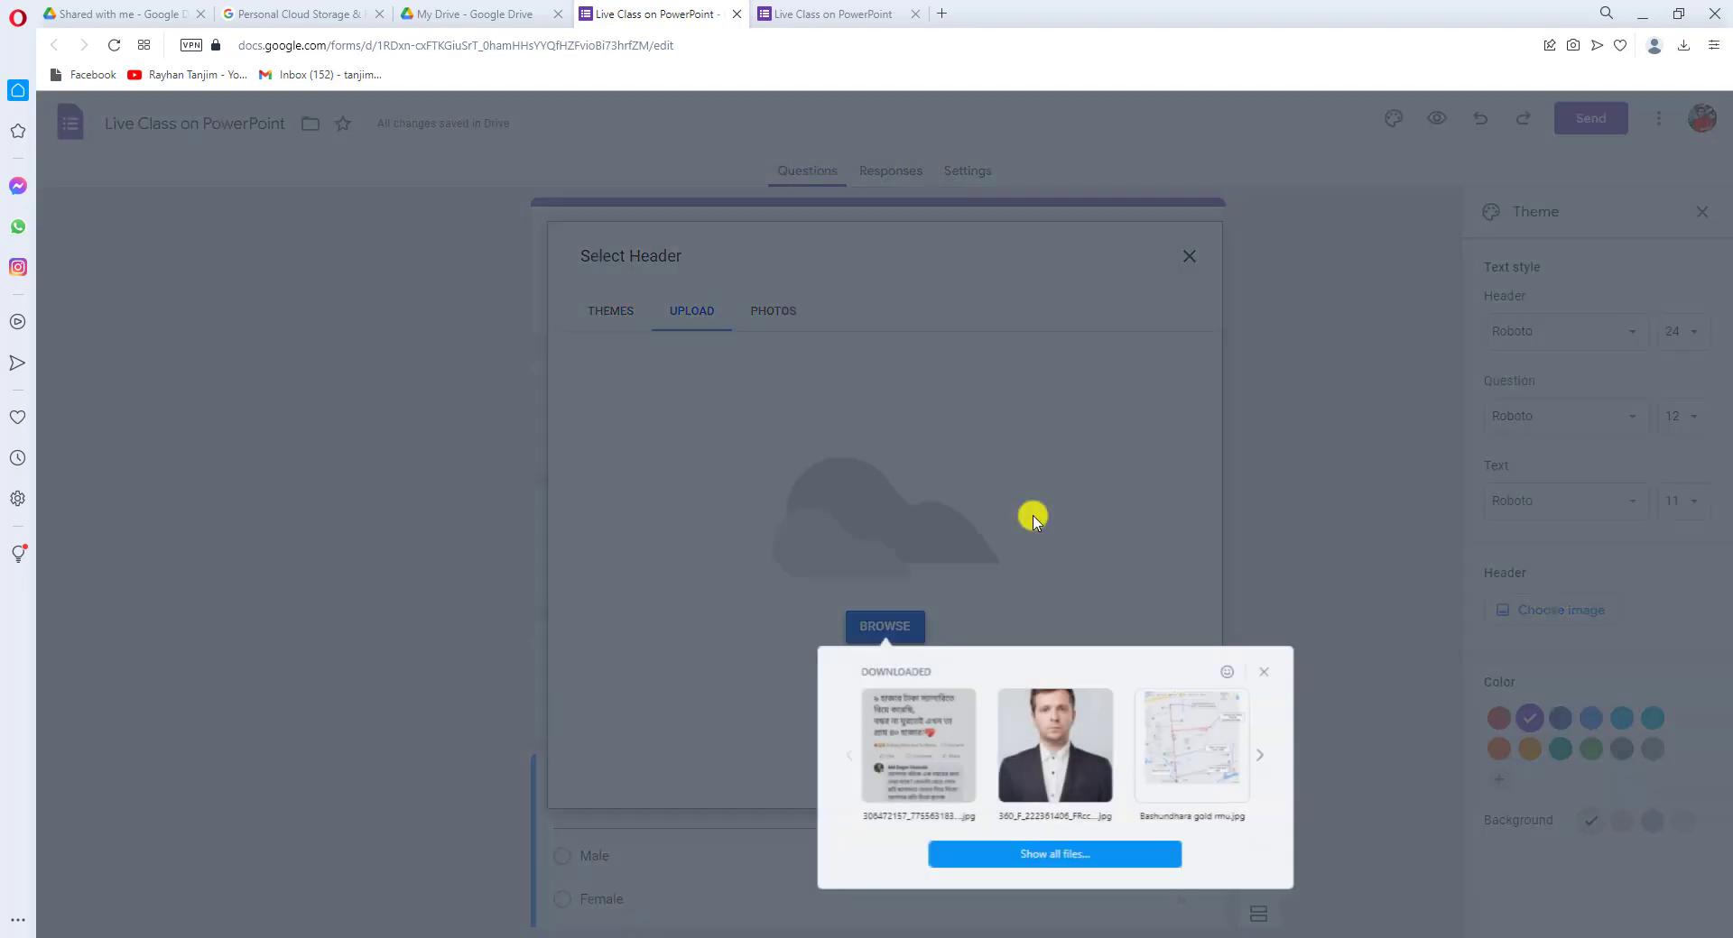
click(1054, 852)
scroll(496, 253, down, 5)
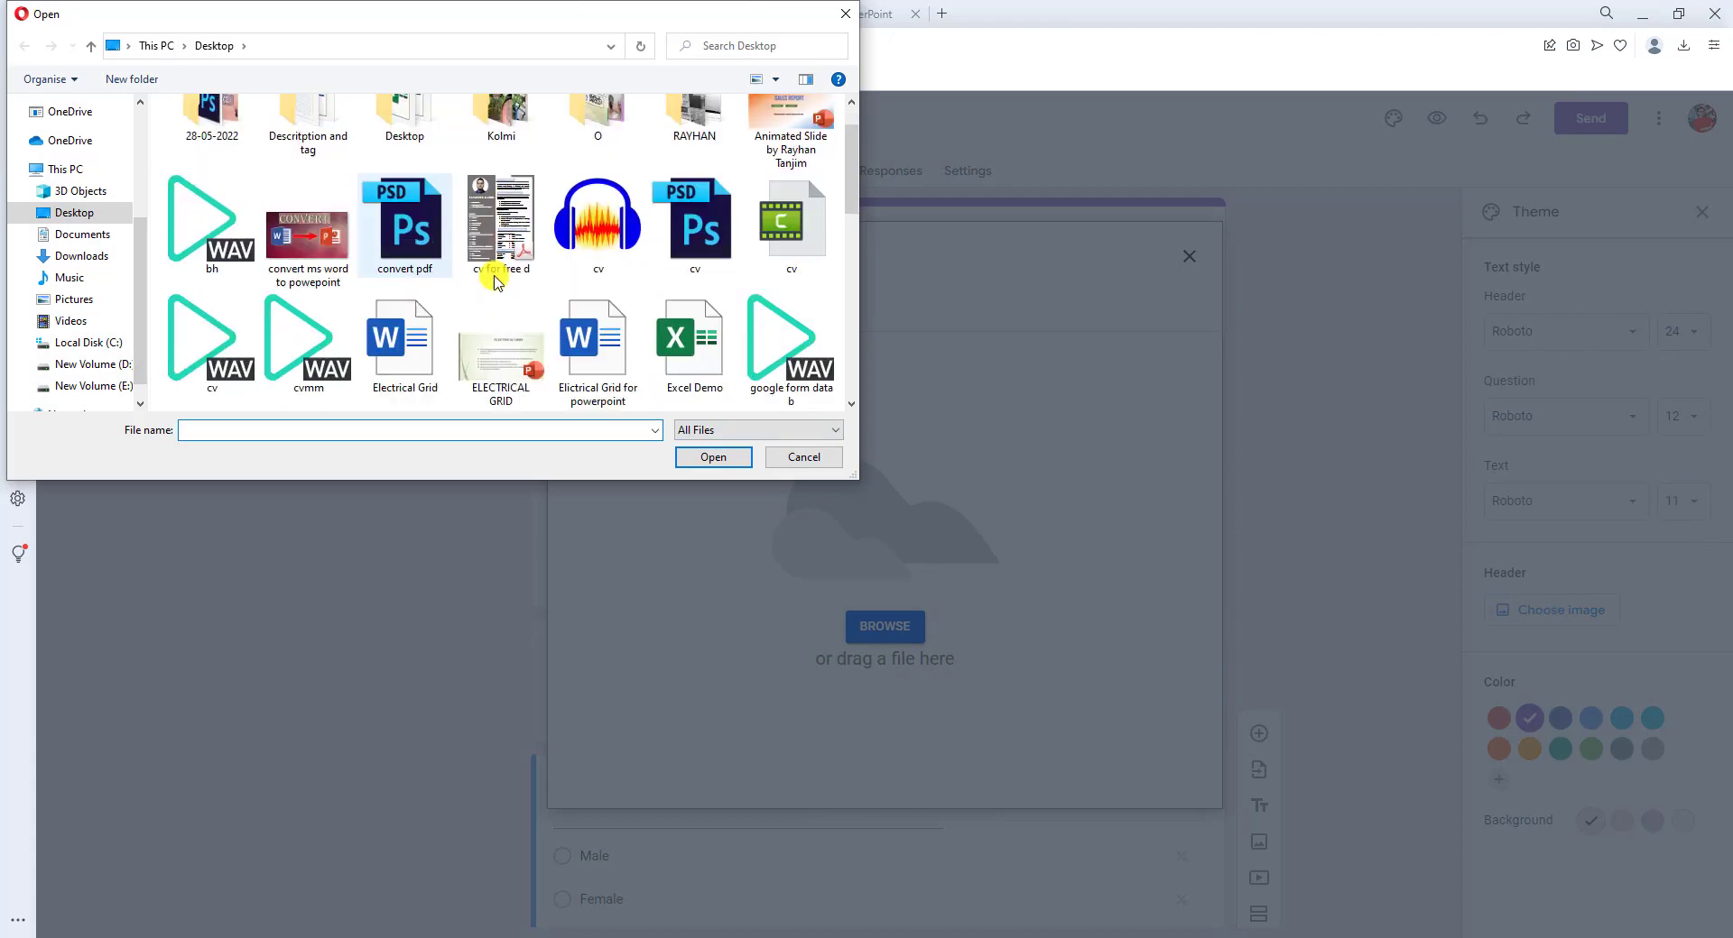
click(501, 236)
click(713, 457)
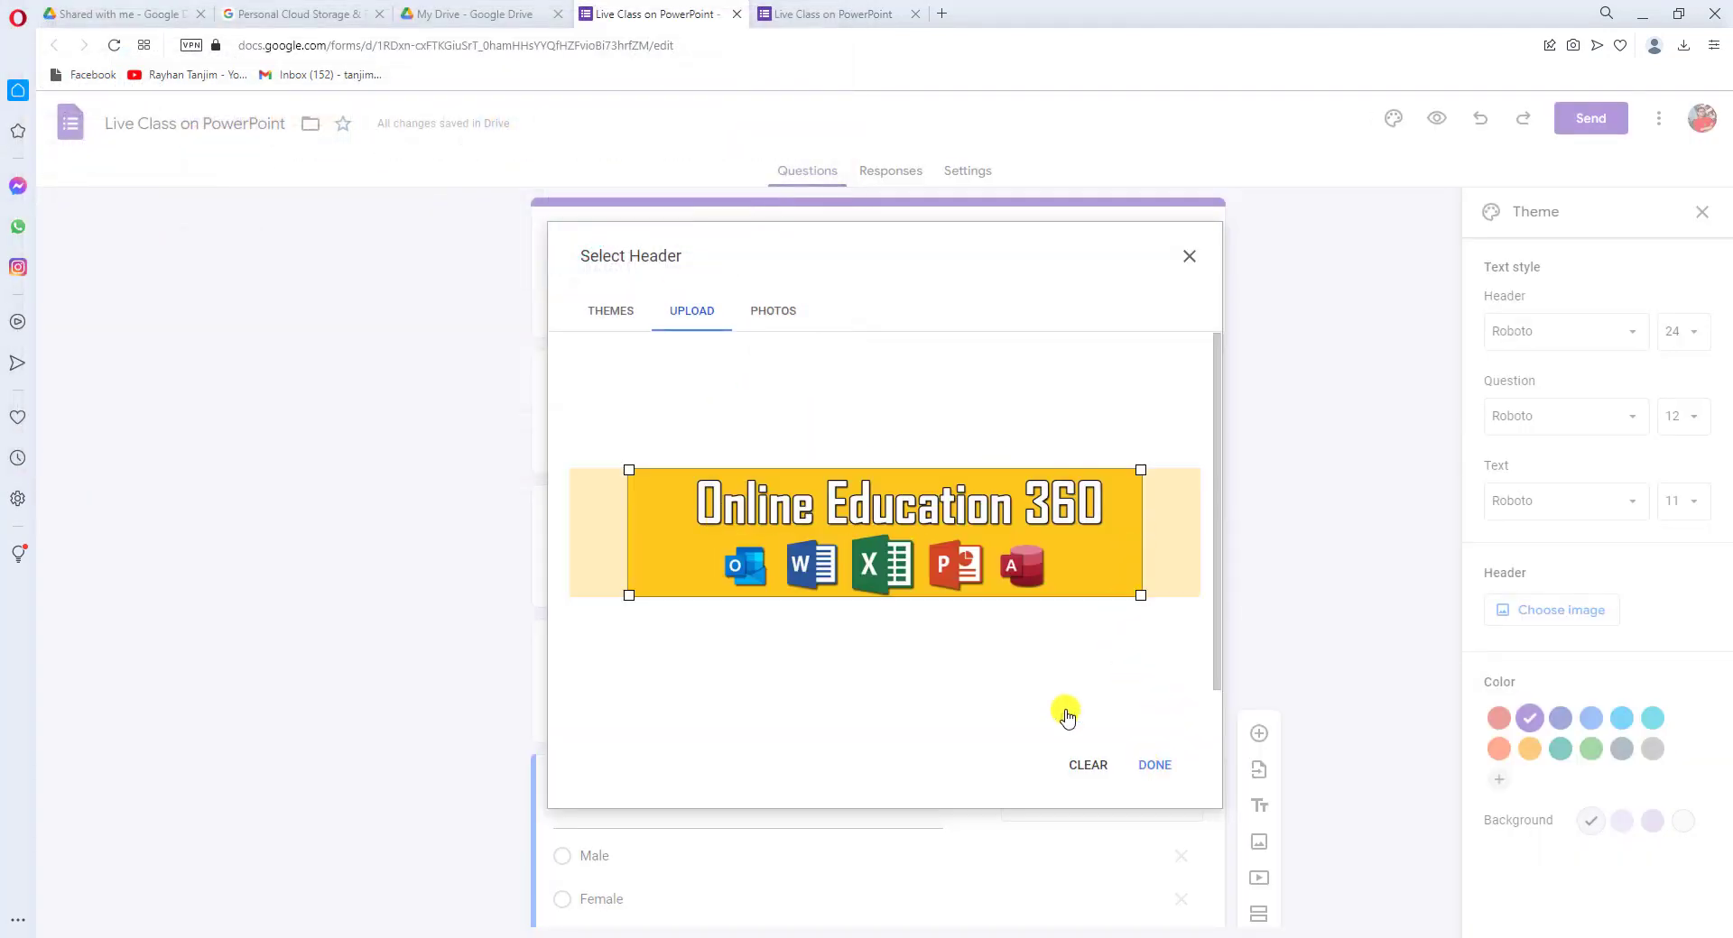
mouse_move(857, 542)
mouse_down()
mouse_move(917, 542)
mouse_move(862, 541)
mouse_up()
click(1154, 765)
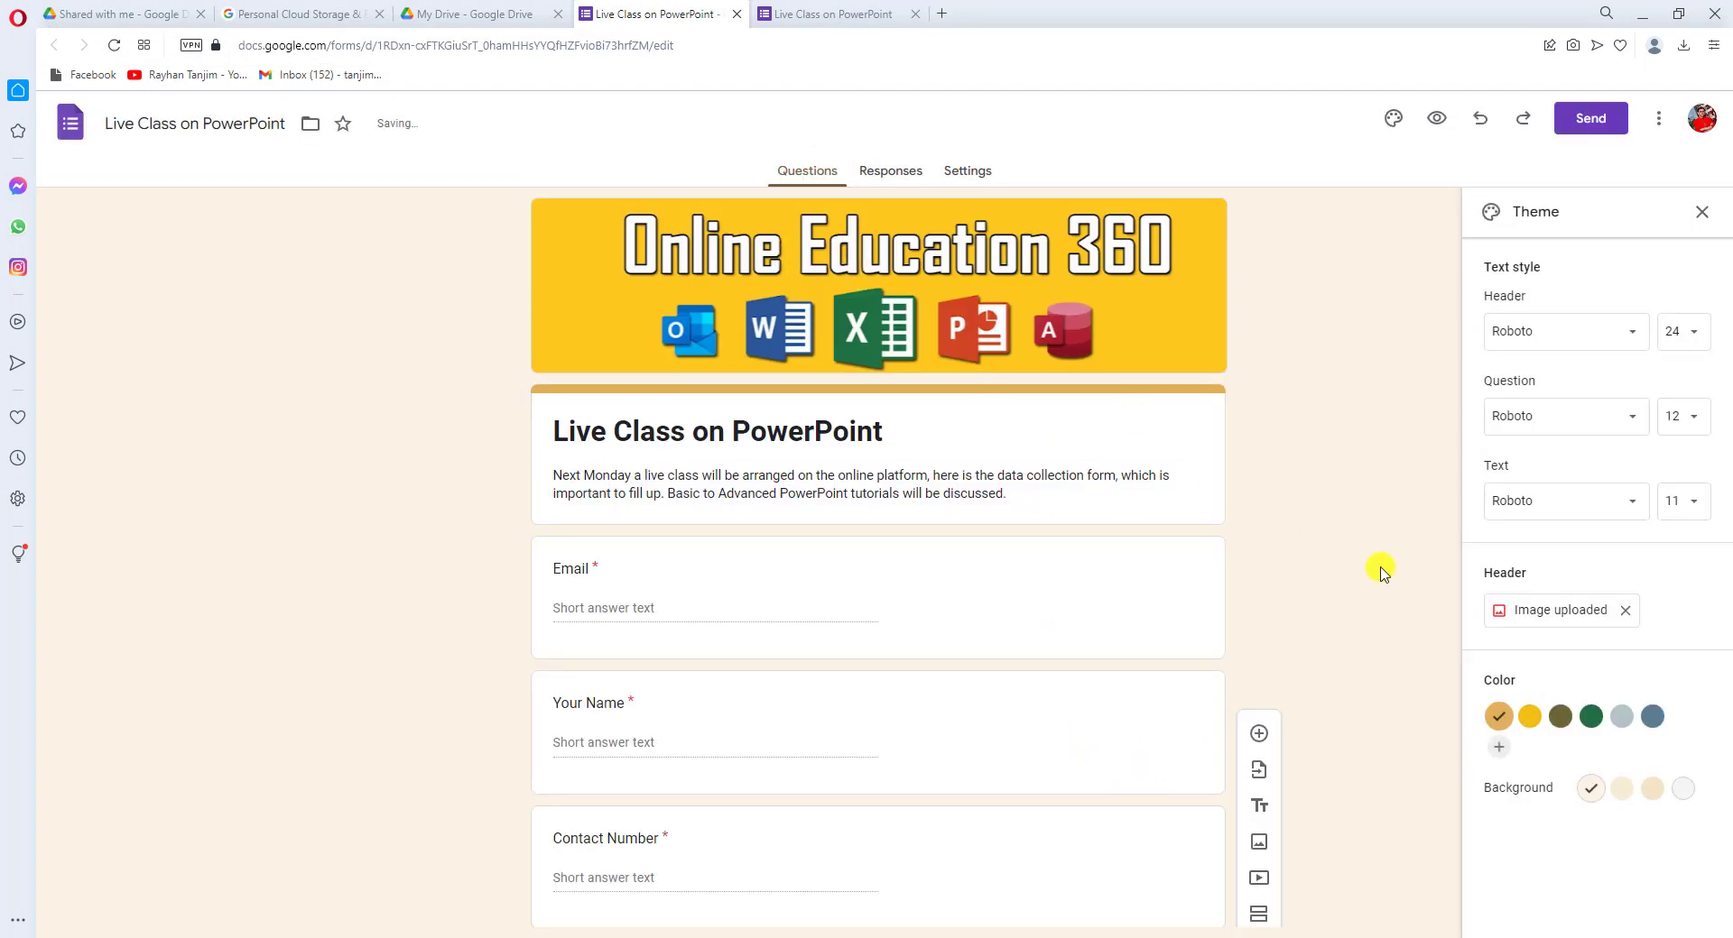
Set the form's theme color to dark green.
scroll(1384, 574, down, 1)
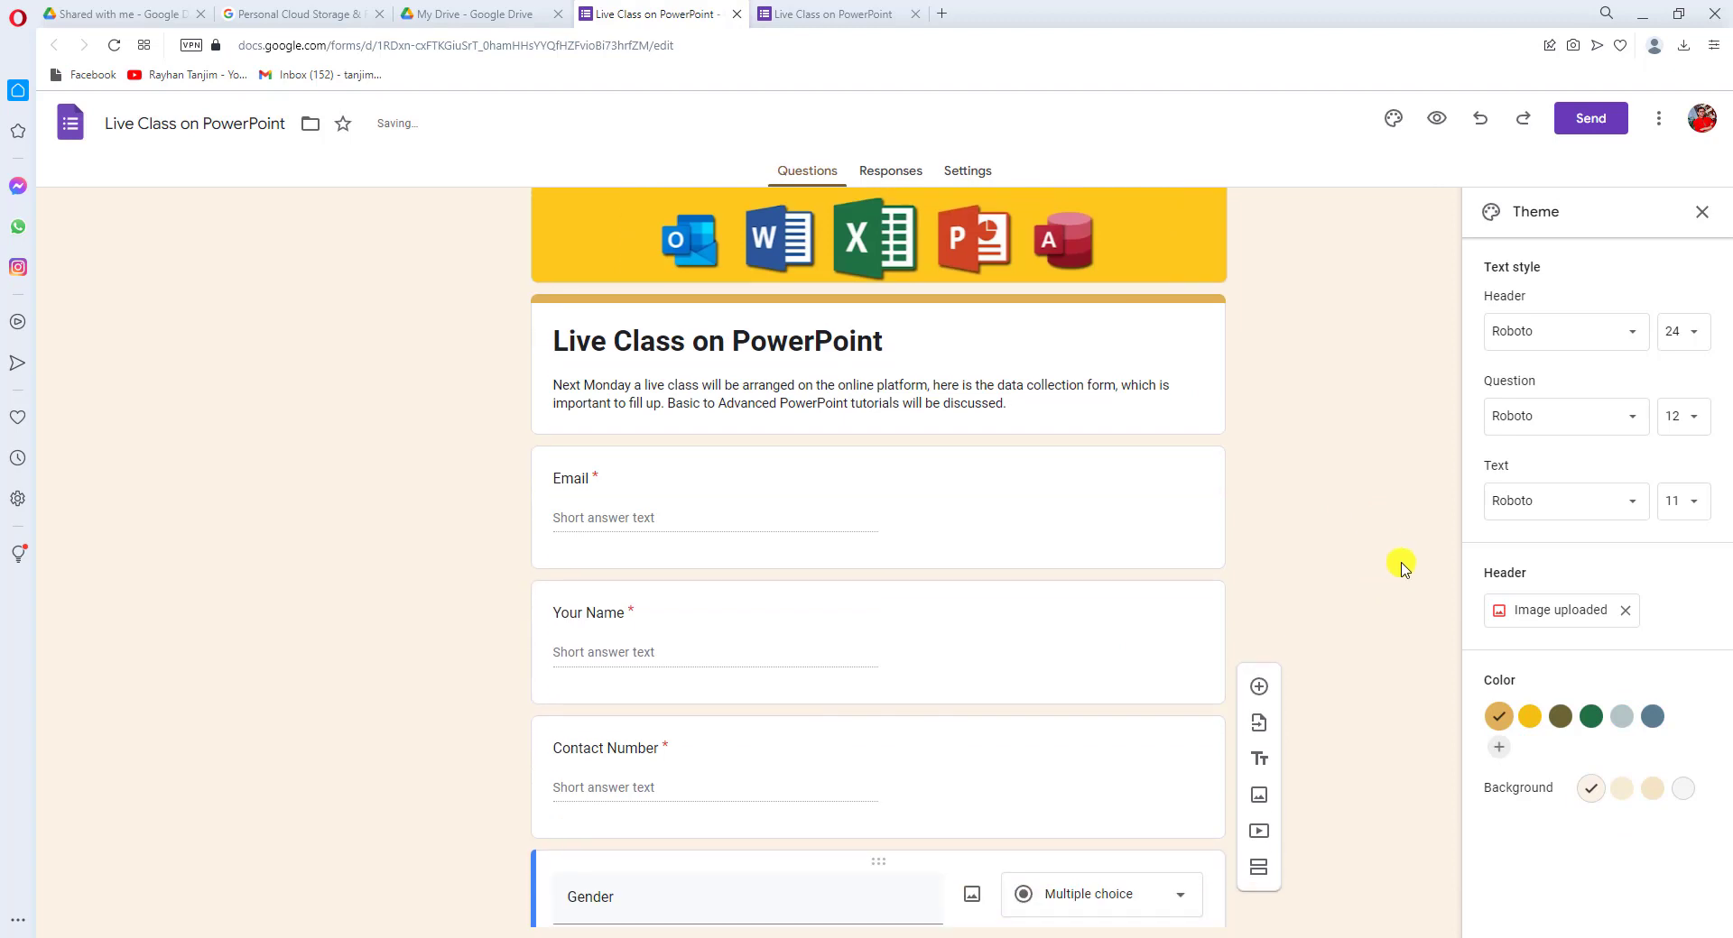
click(1591, 720)
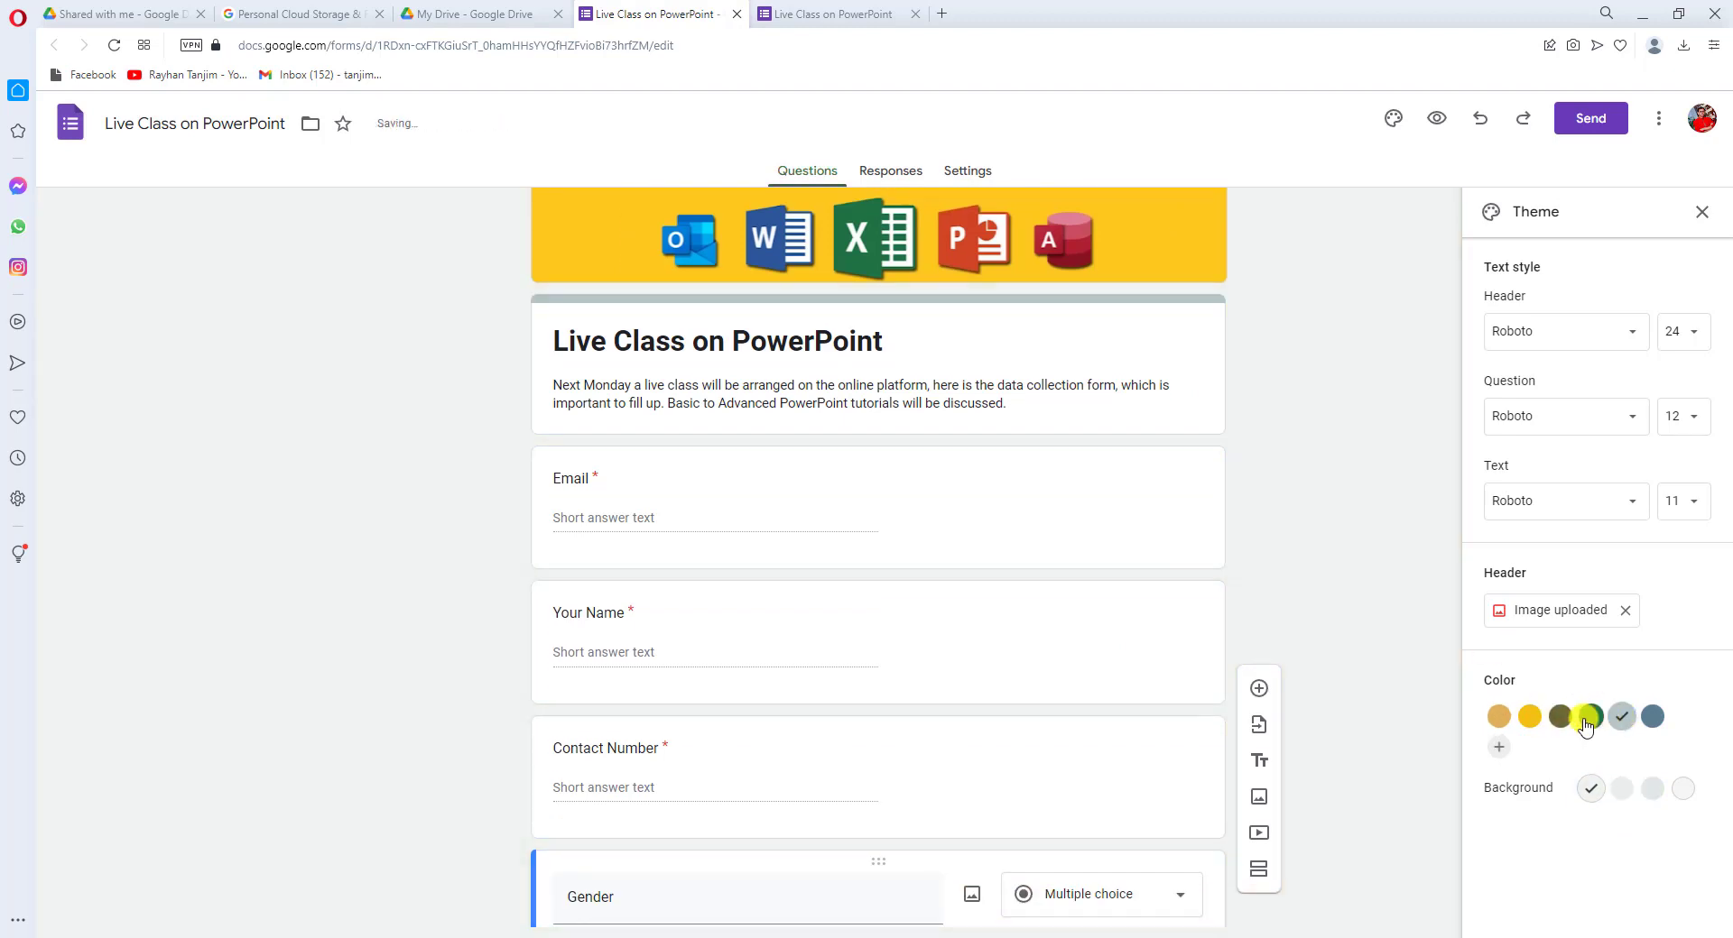
click(1540, 722)
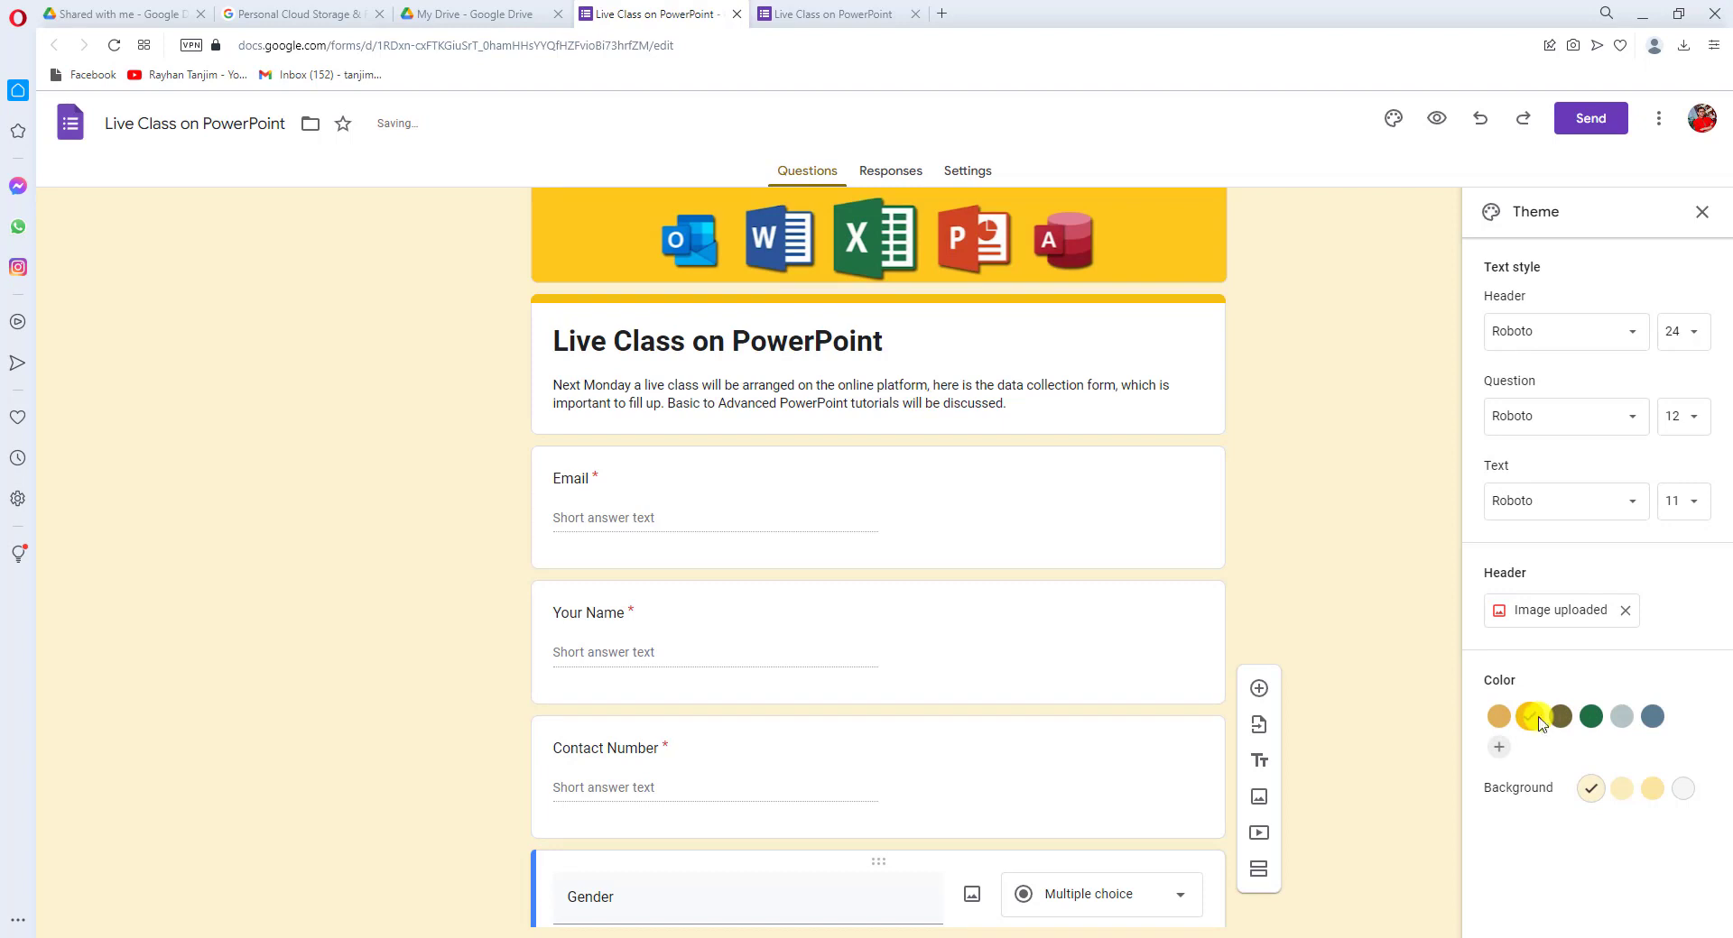
click(1591, 718)
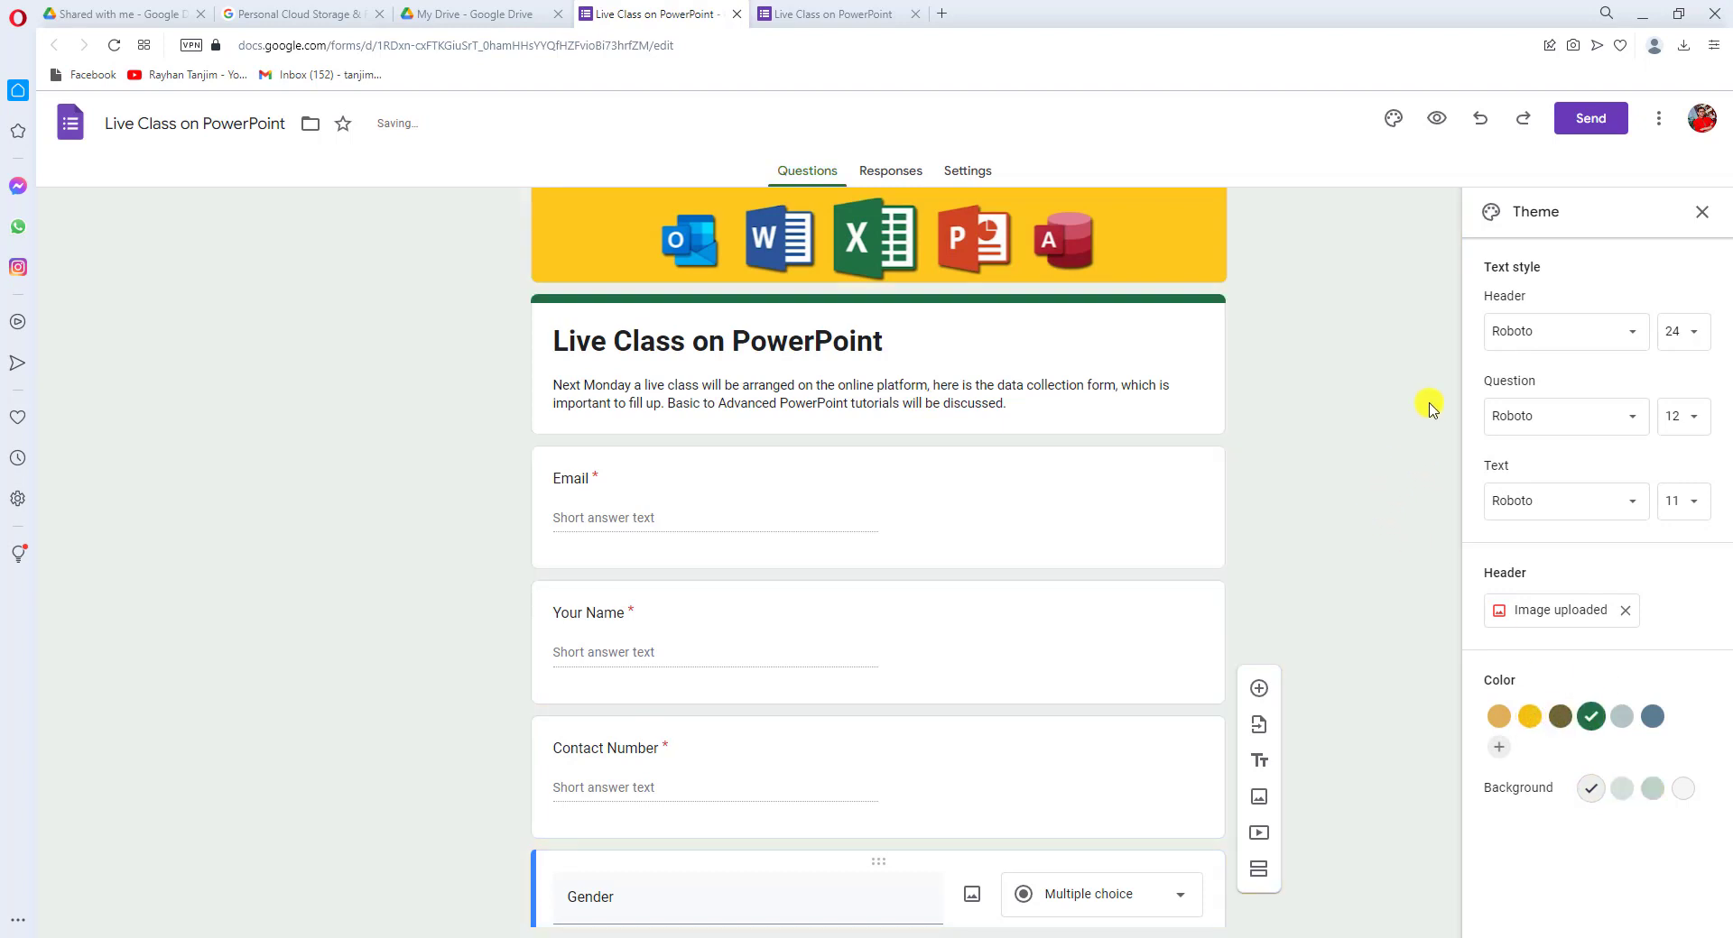
Preview the themed form and return to the editor.
click(1437, 123)
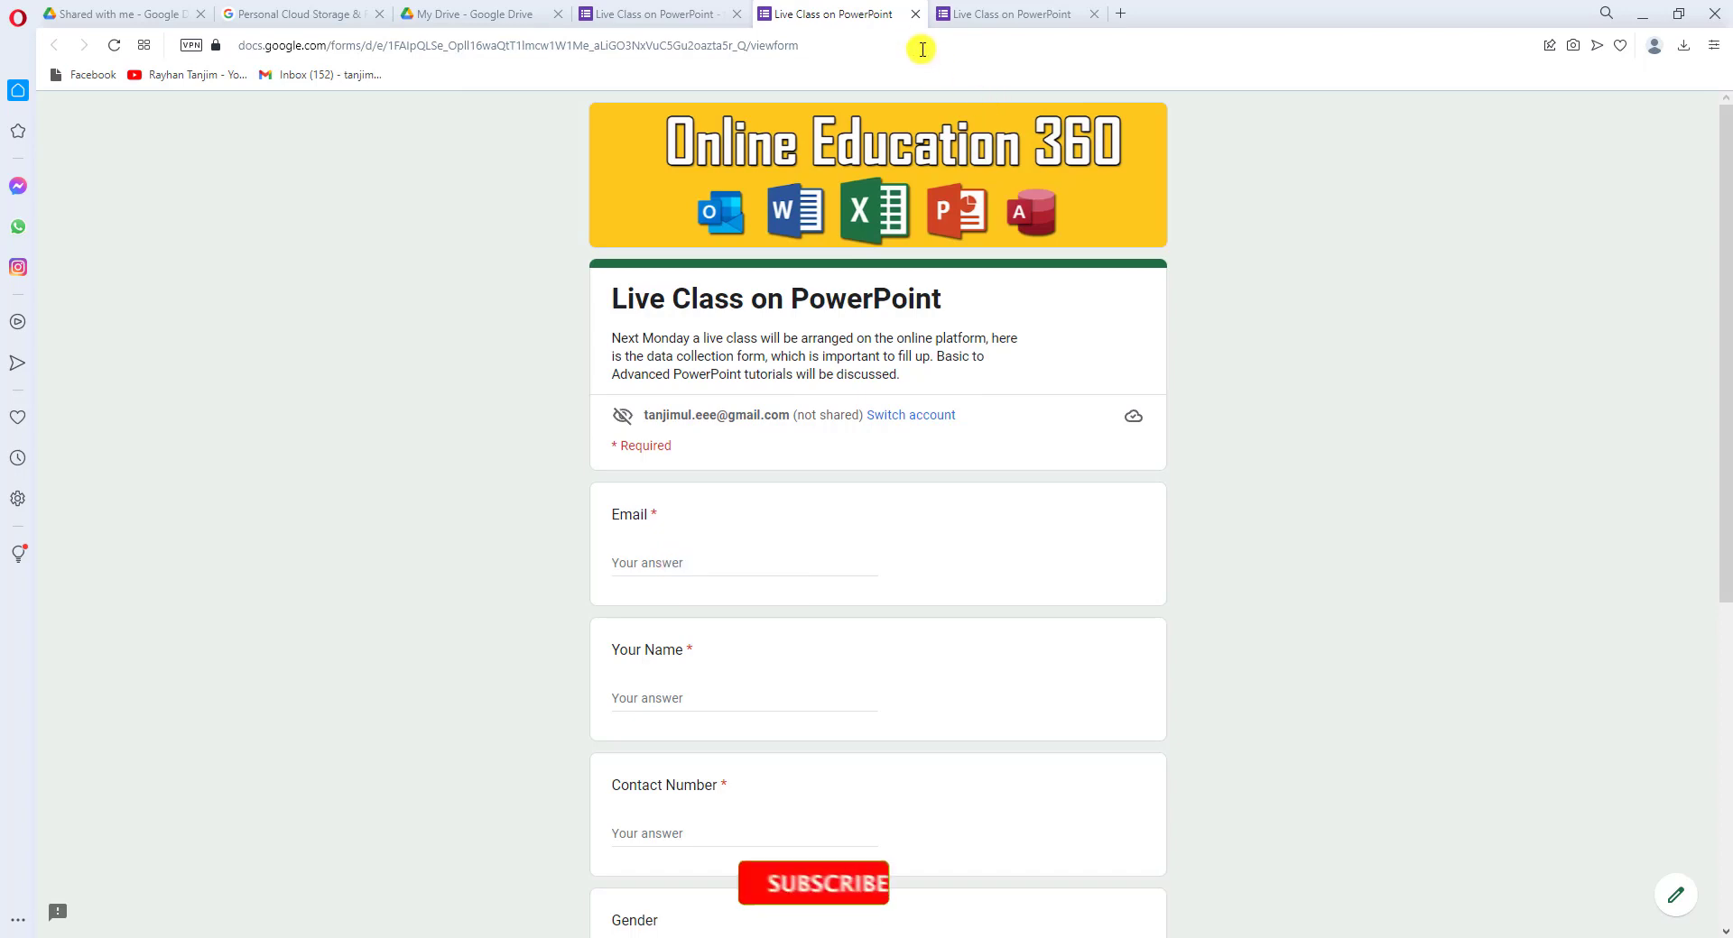
click(915, 13)
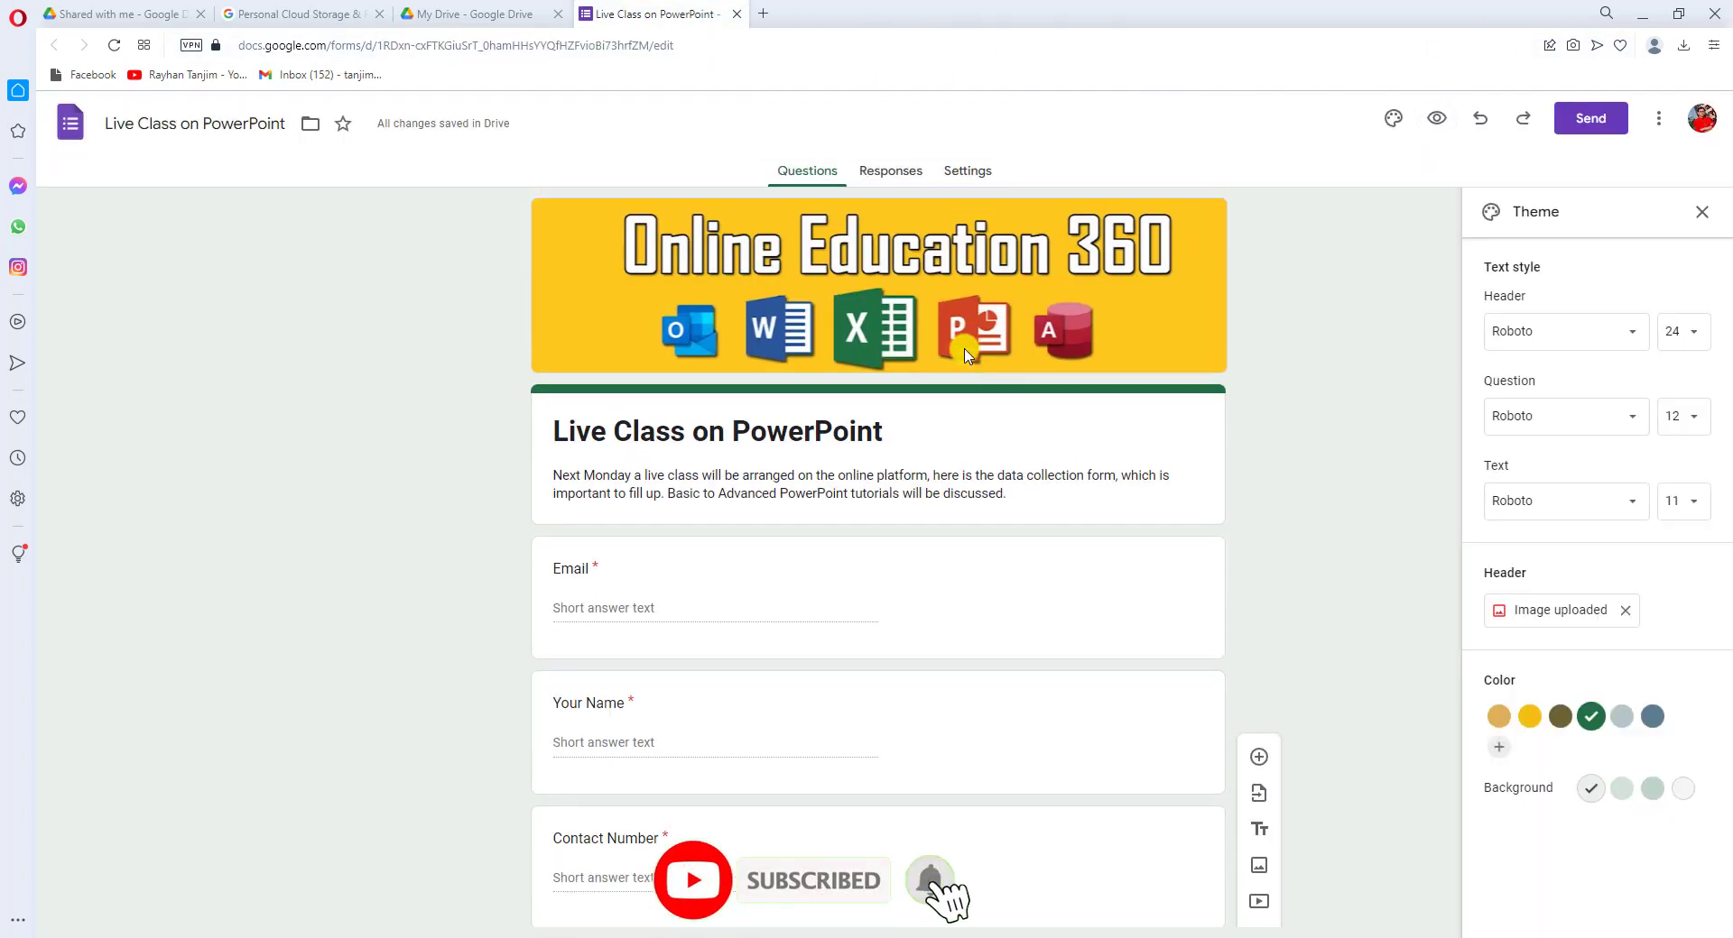
Link the form's responses to a new Google Sheets spreadsheet.
click(897, 175)
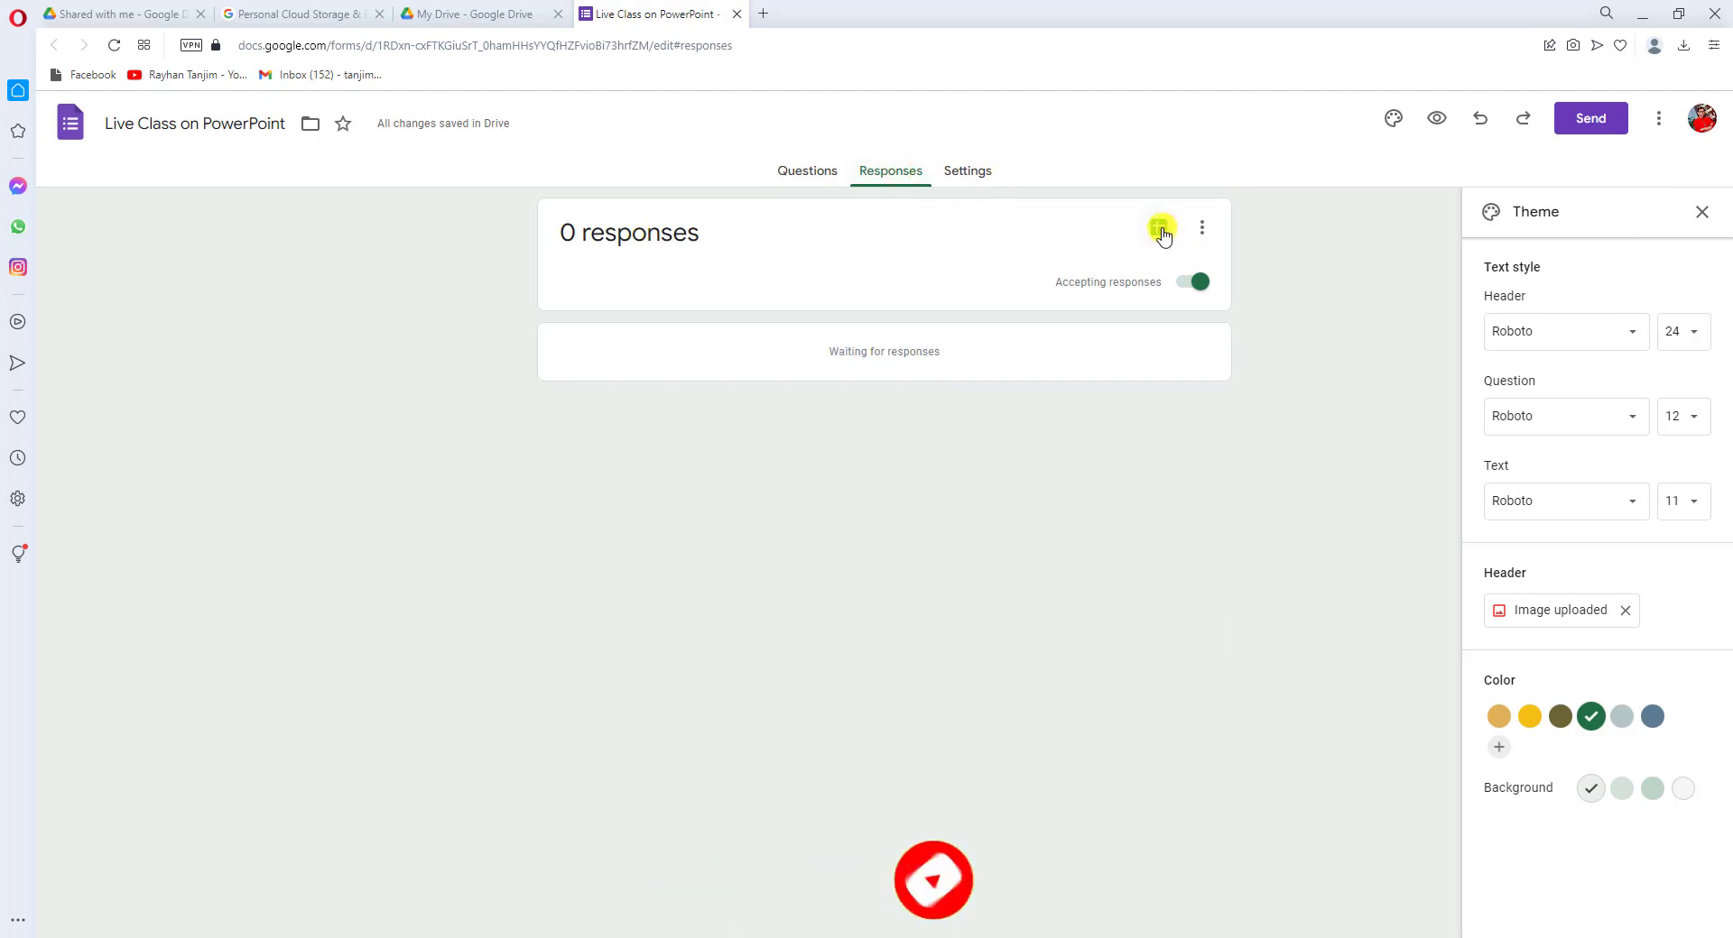
click(1159, 228)
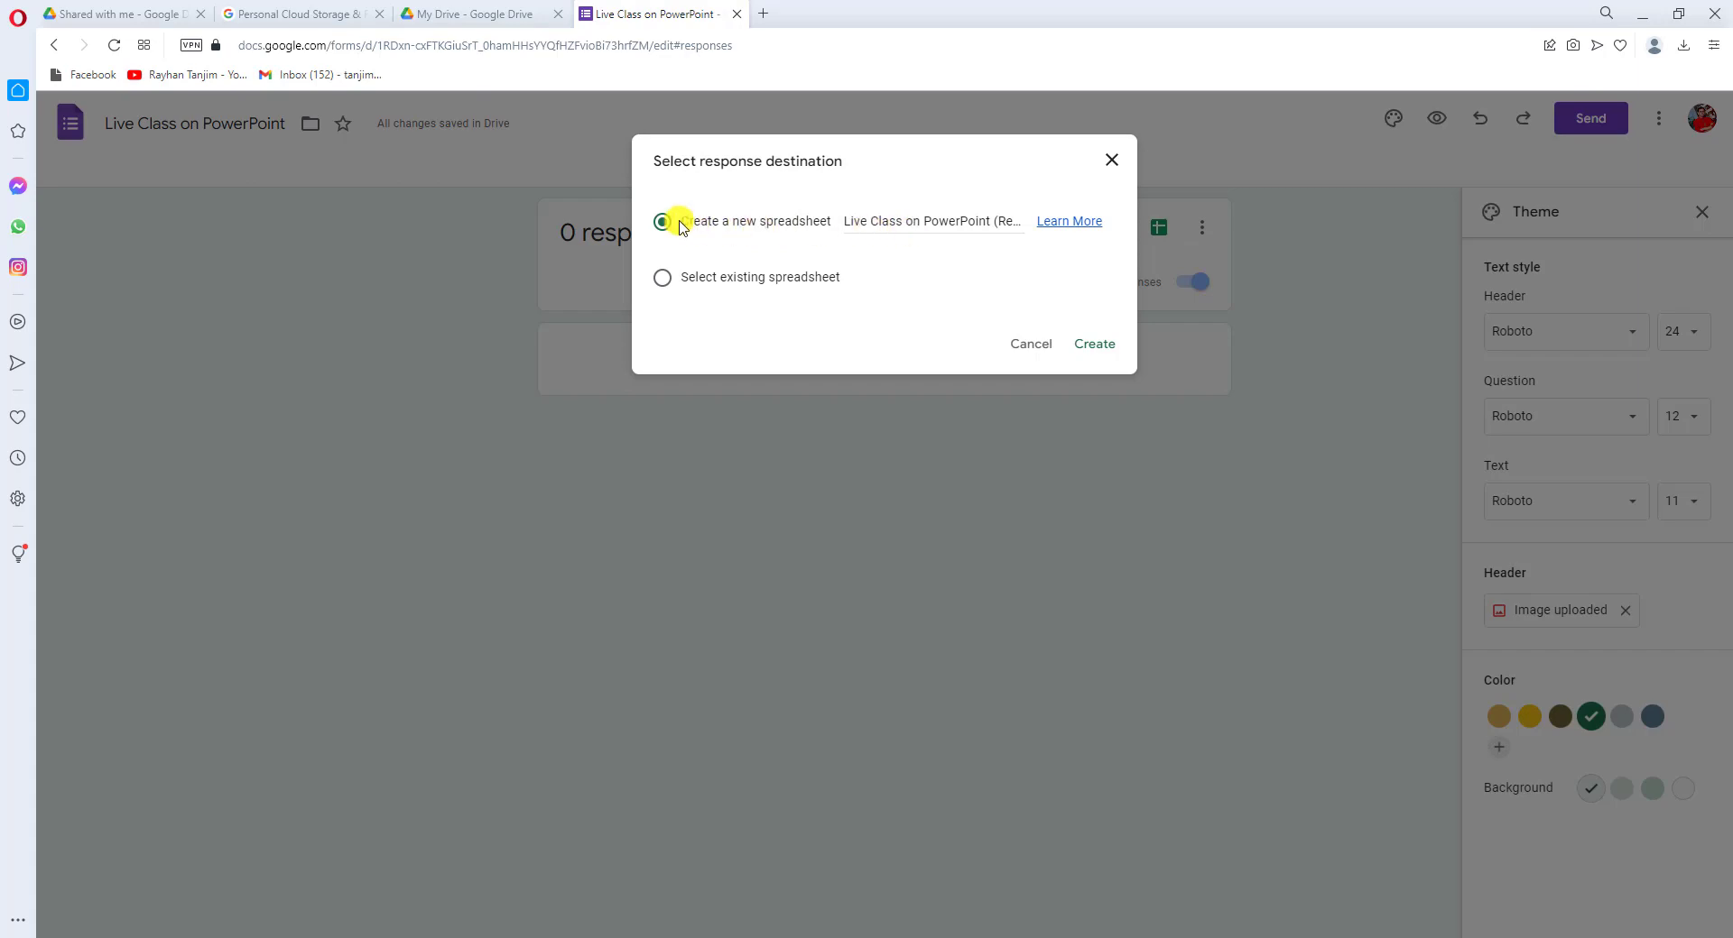
click(1093, 344)
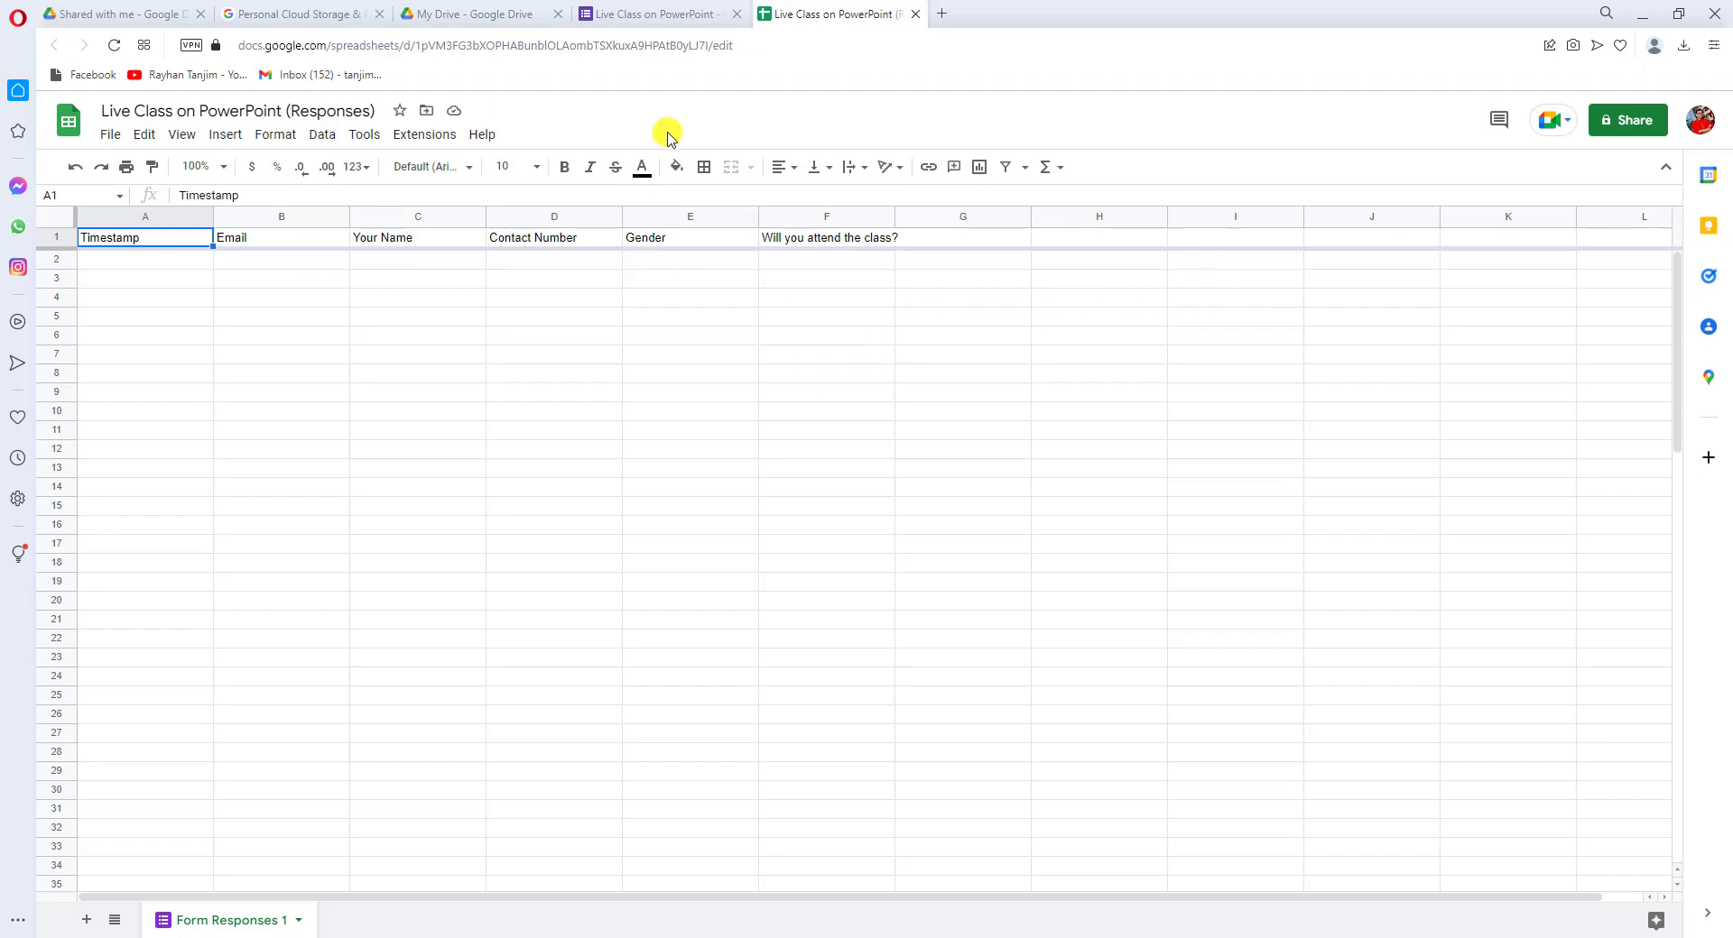
Submit a test response in the form preview with hhh in the text fields, Male and Yes.
click(673, 20)
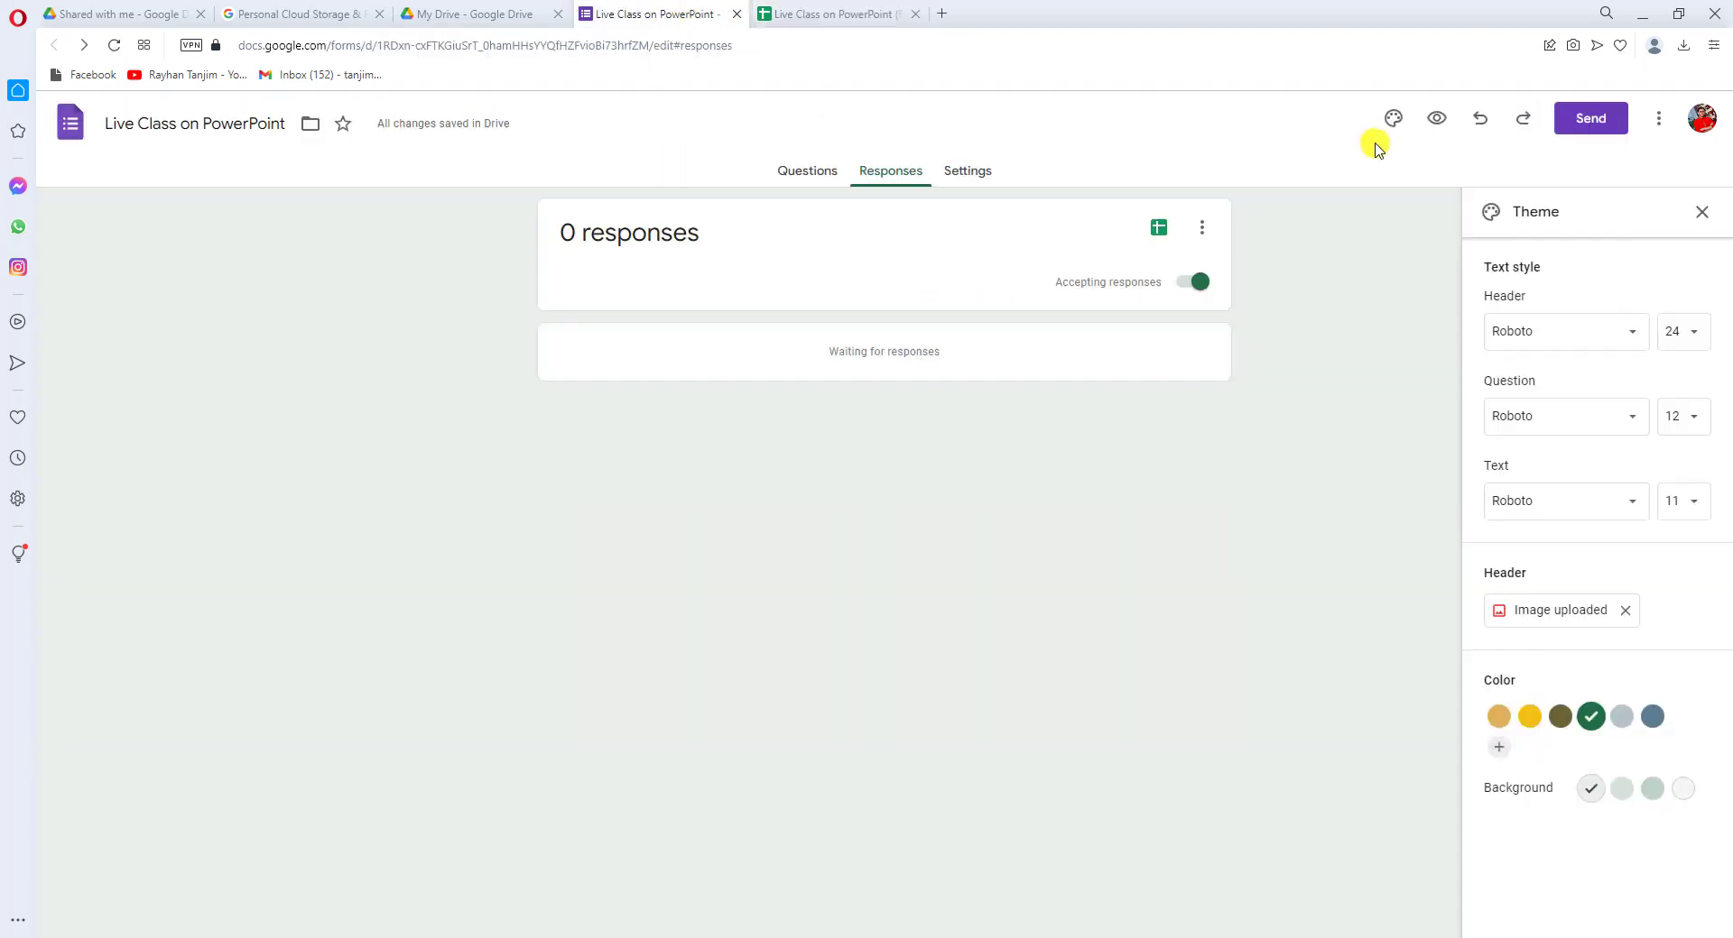
click(1437, 120)
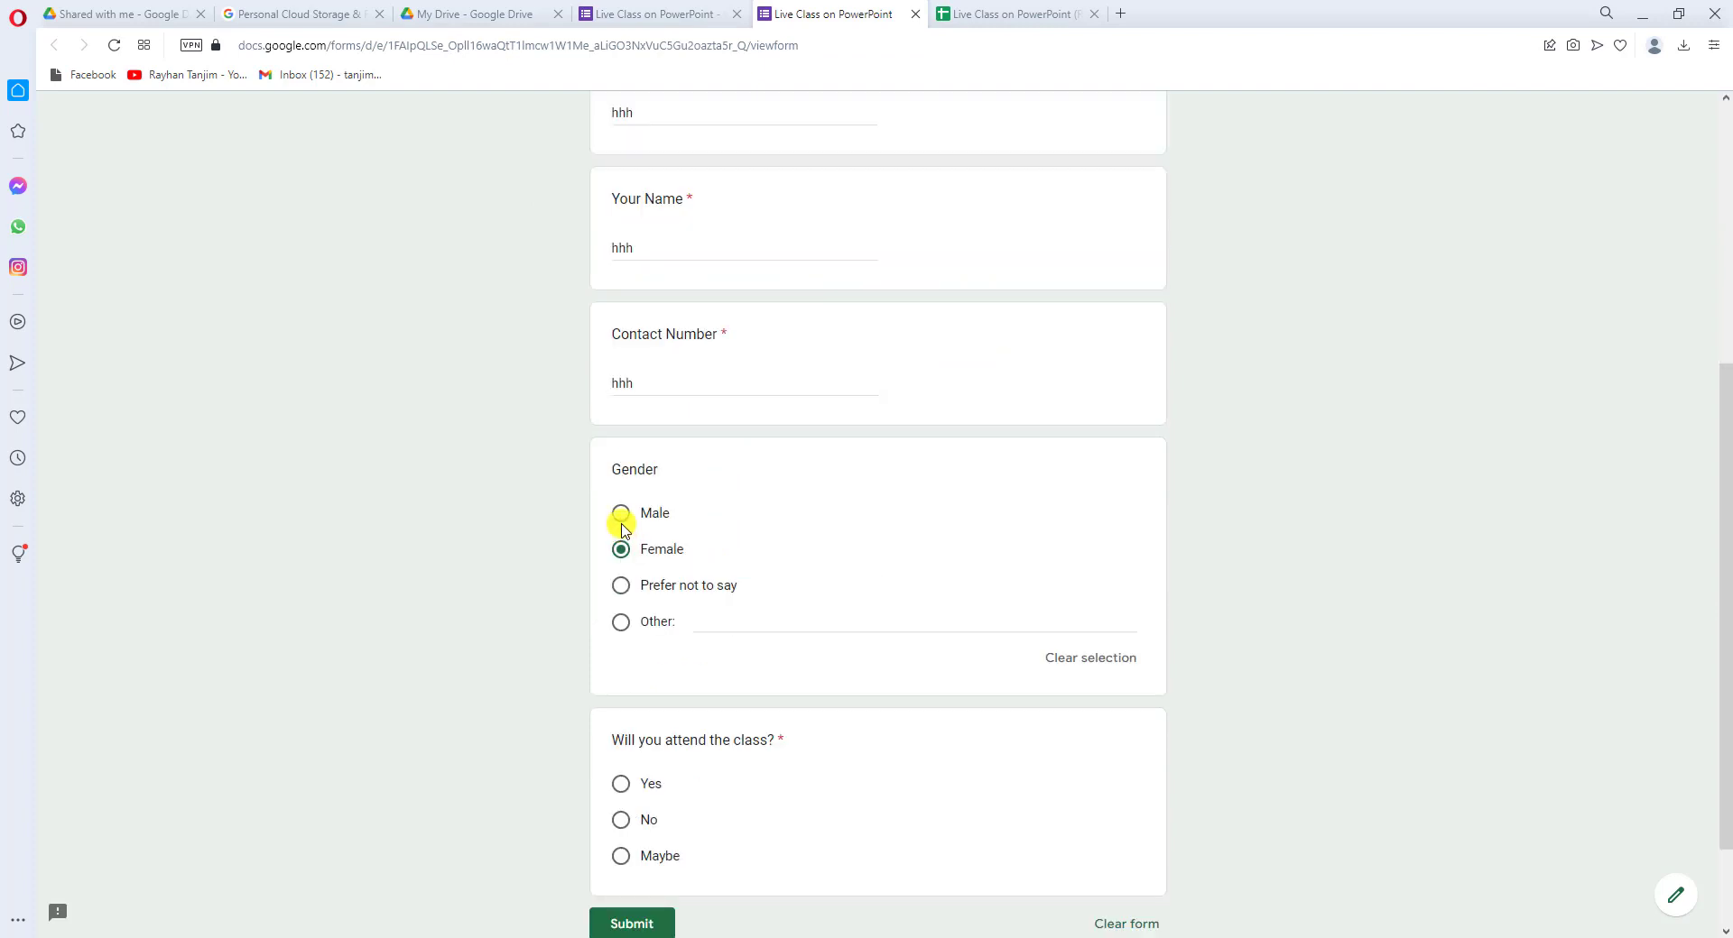
click(619, 513)
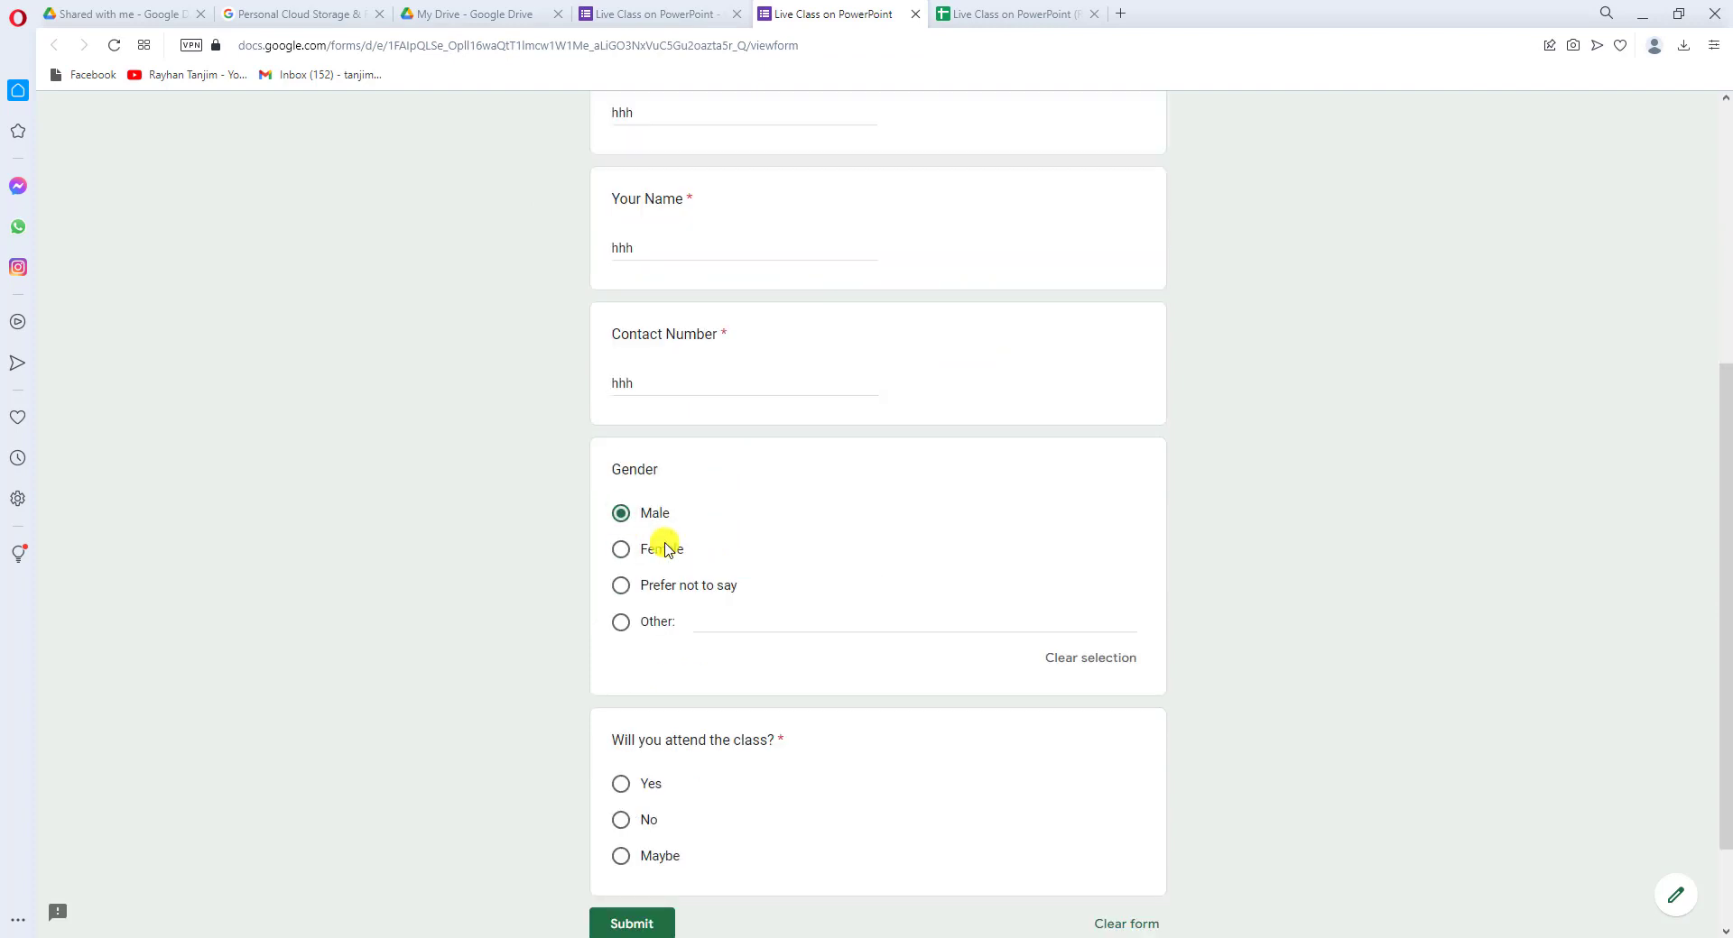
scroll(665, 550, down, 2)
click(621, 655)
click(616, 793)
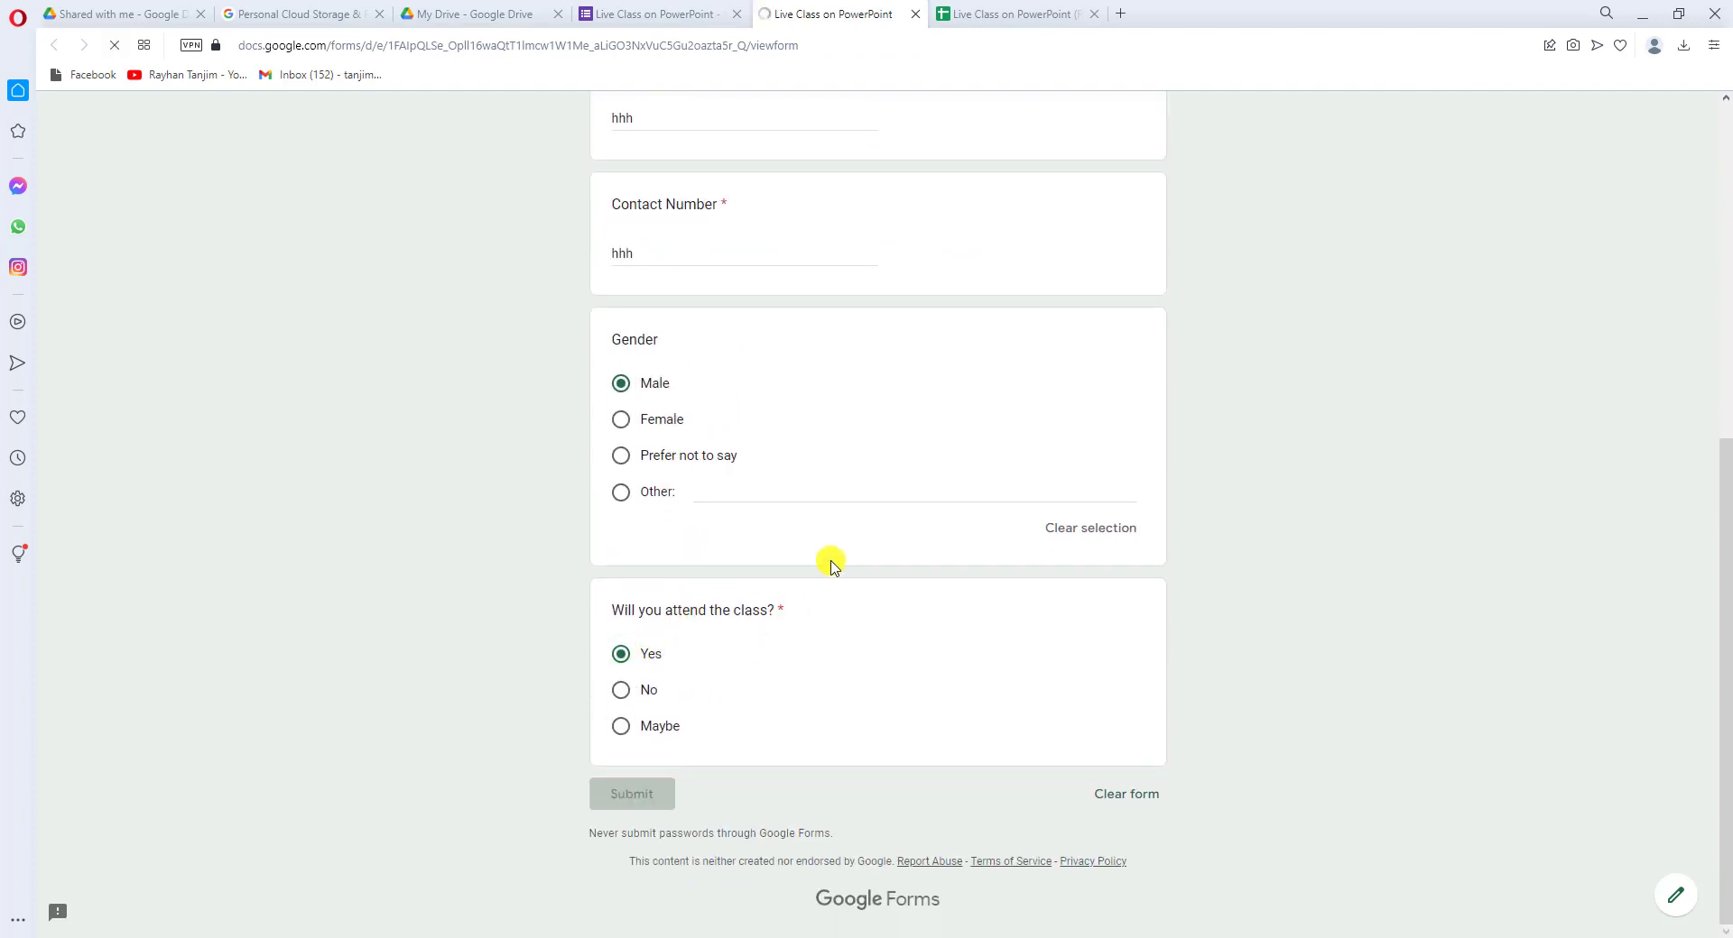
Check the test response in the linked spreadsheet and the form's Responses tab.
click(1013, 15)
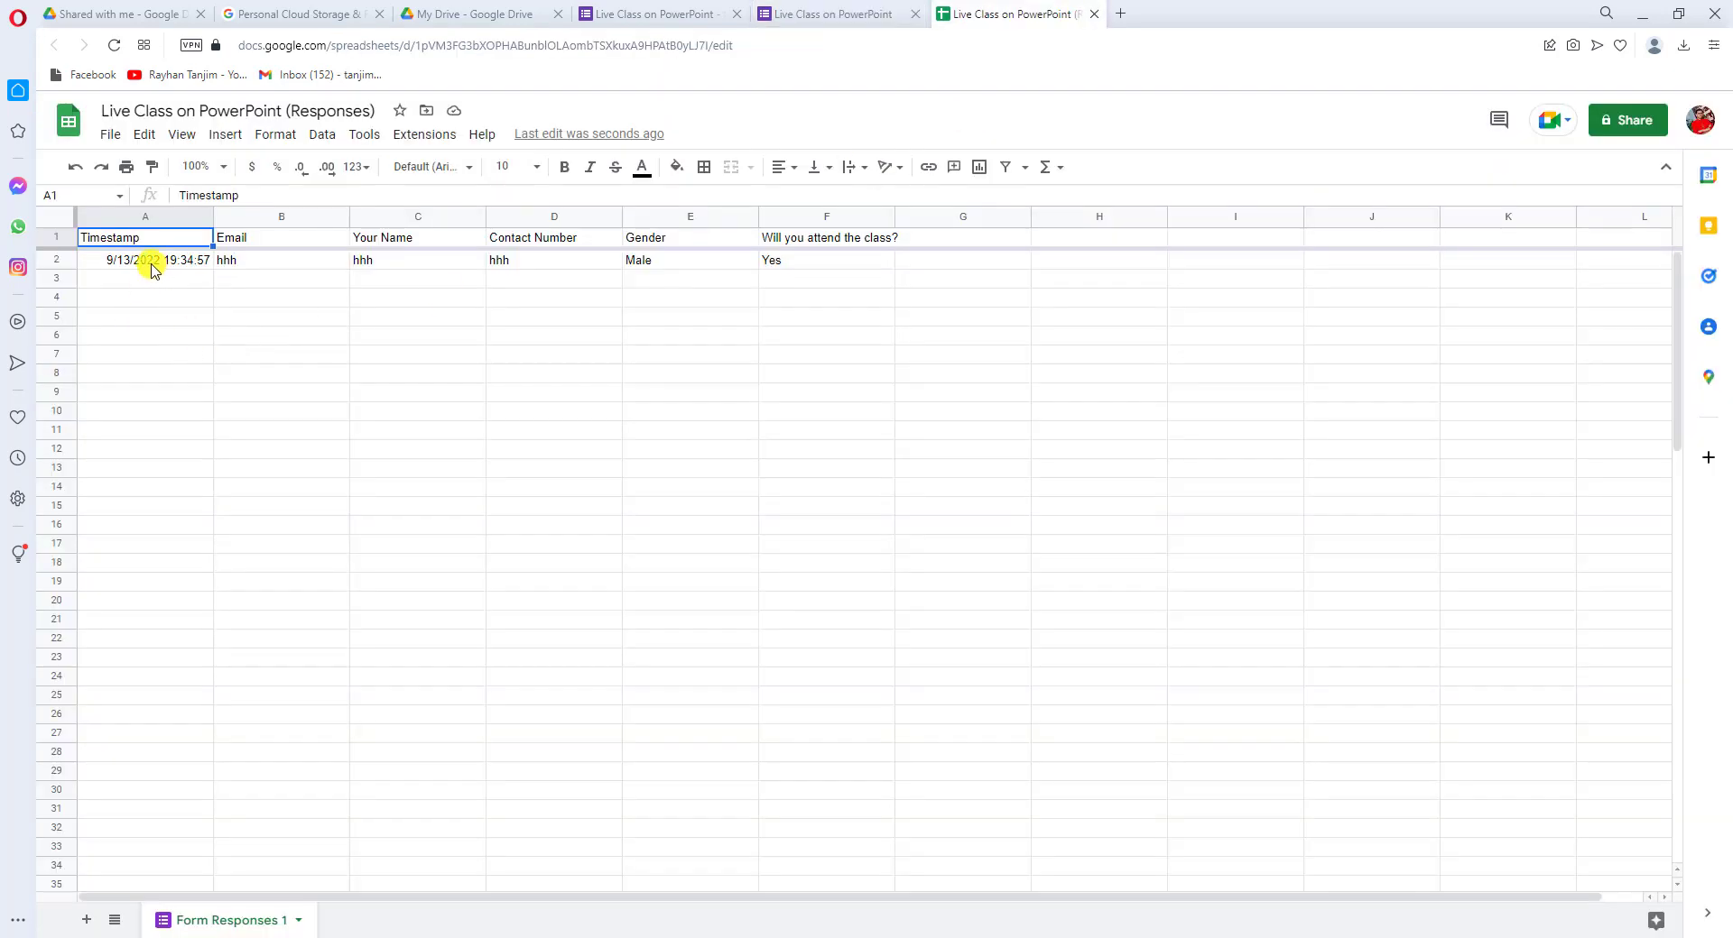
click(669, 9)
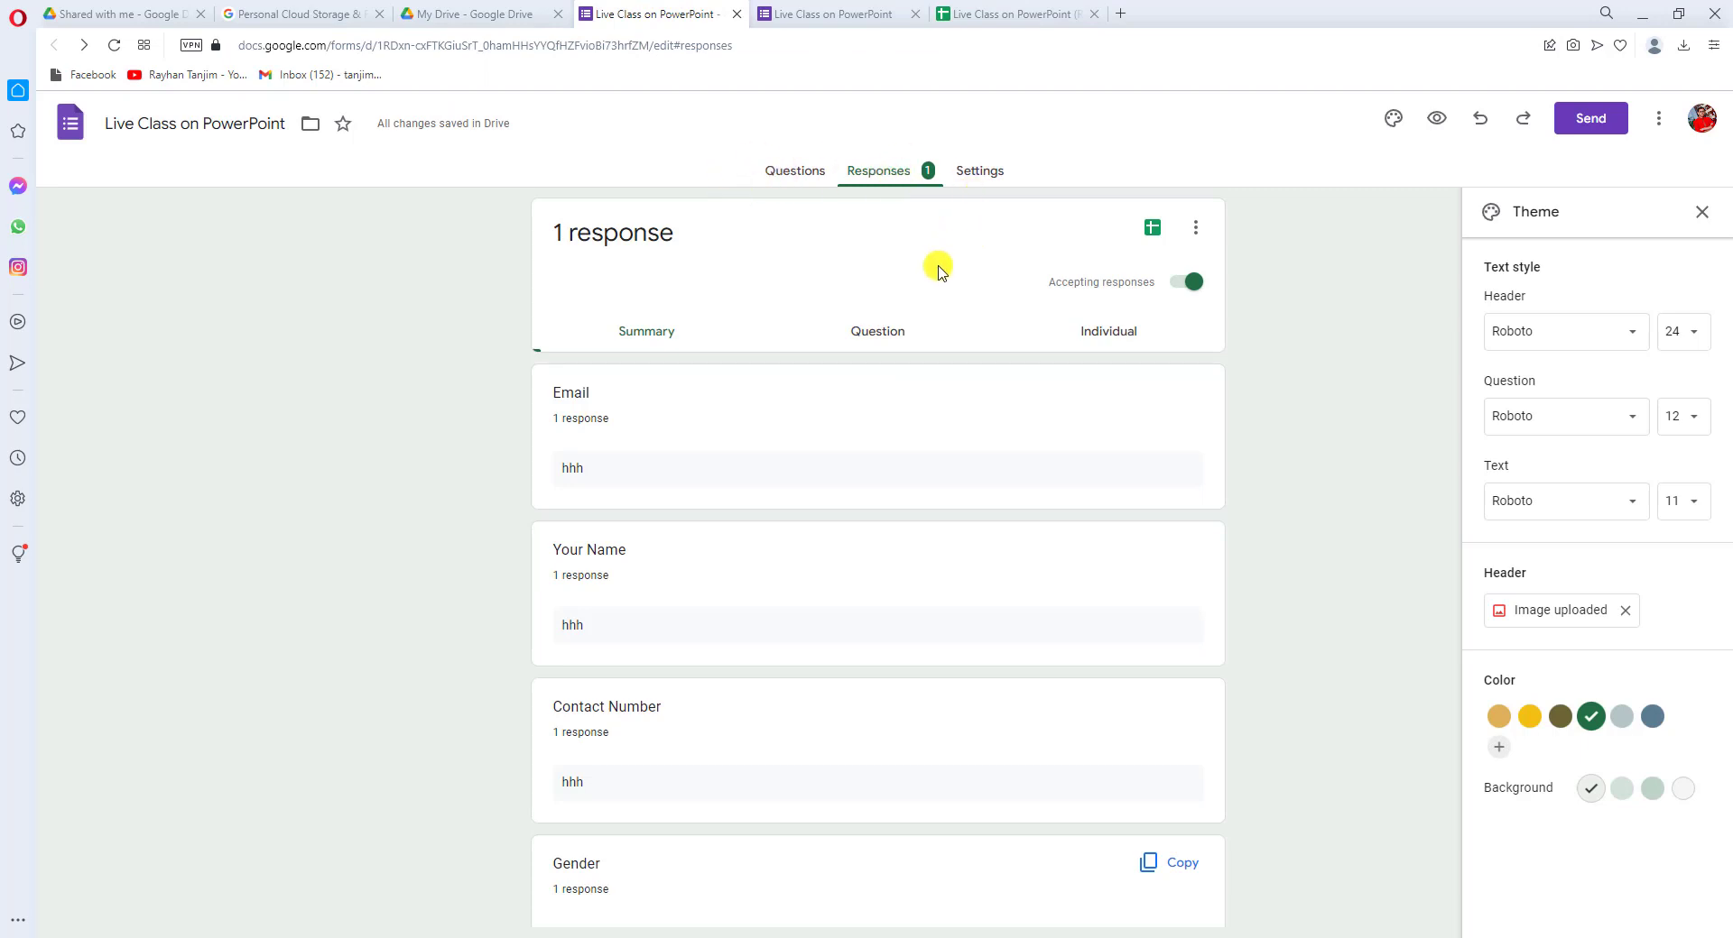
Return to the questions view and copy the form's shortened share link from the Send form dialog.
click(795, 174)
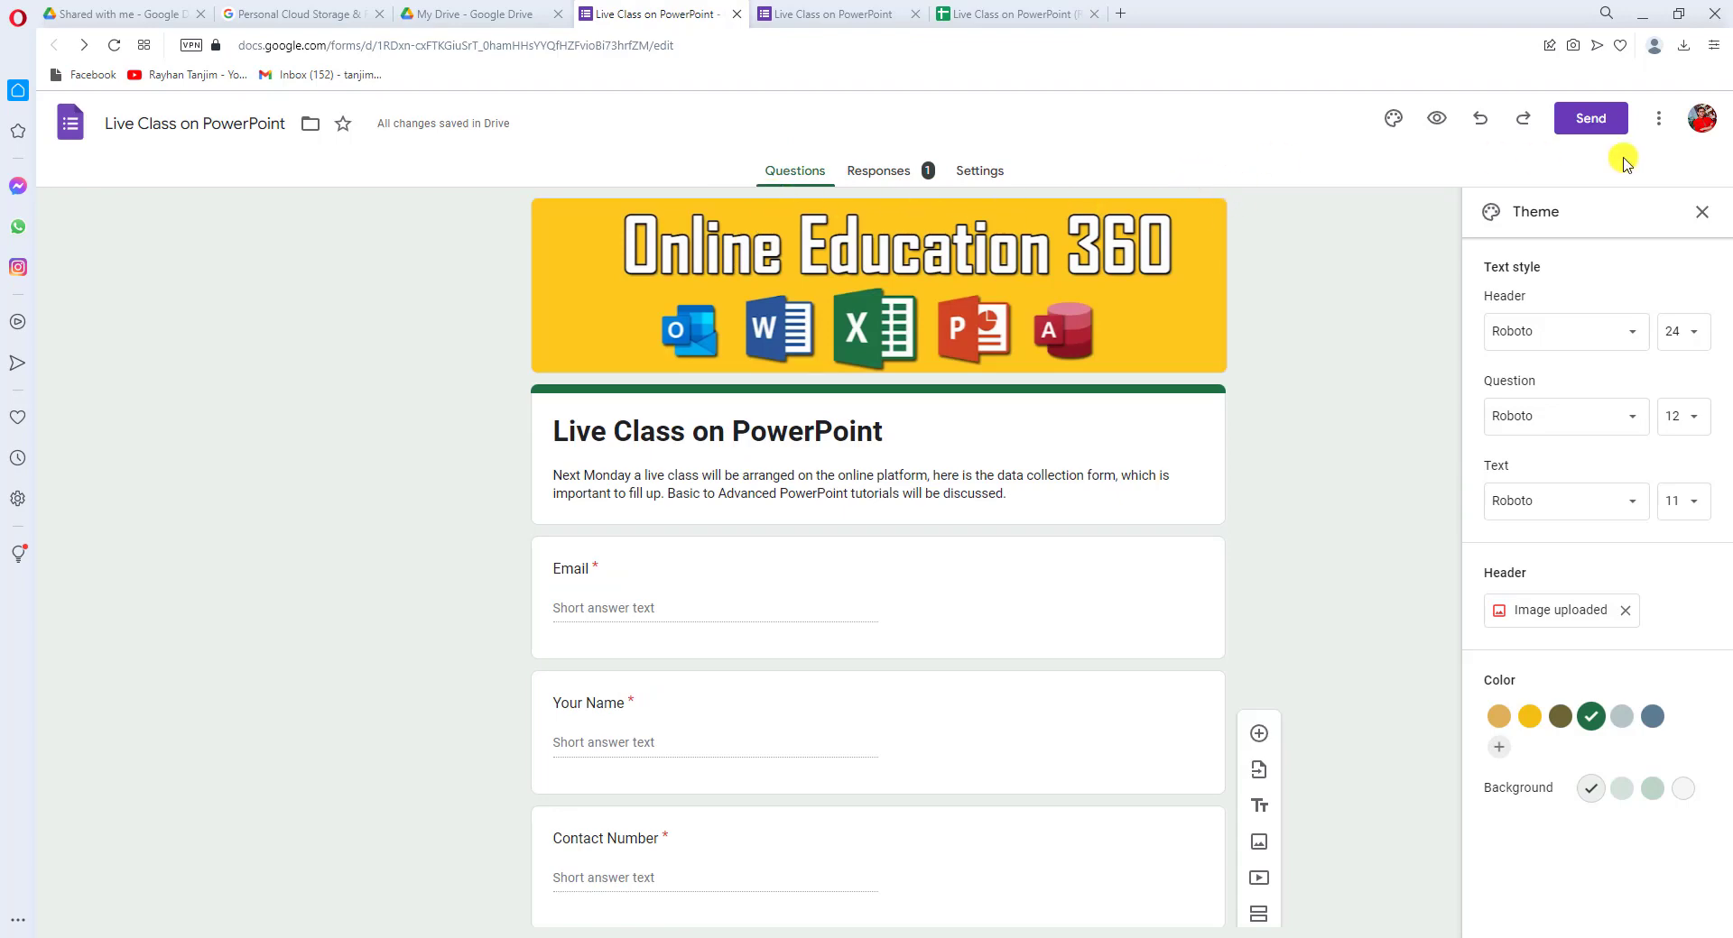
click(1592, 119)
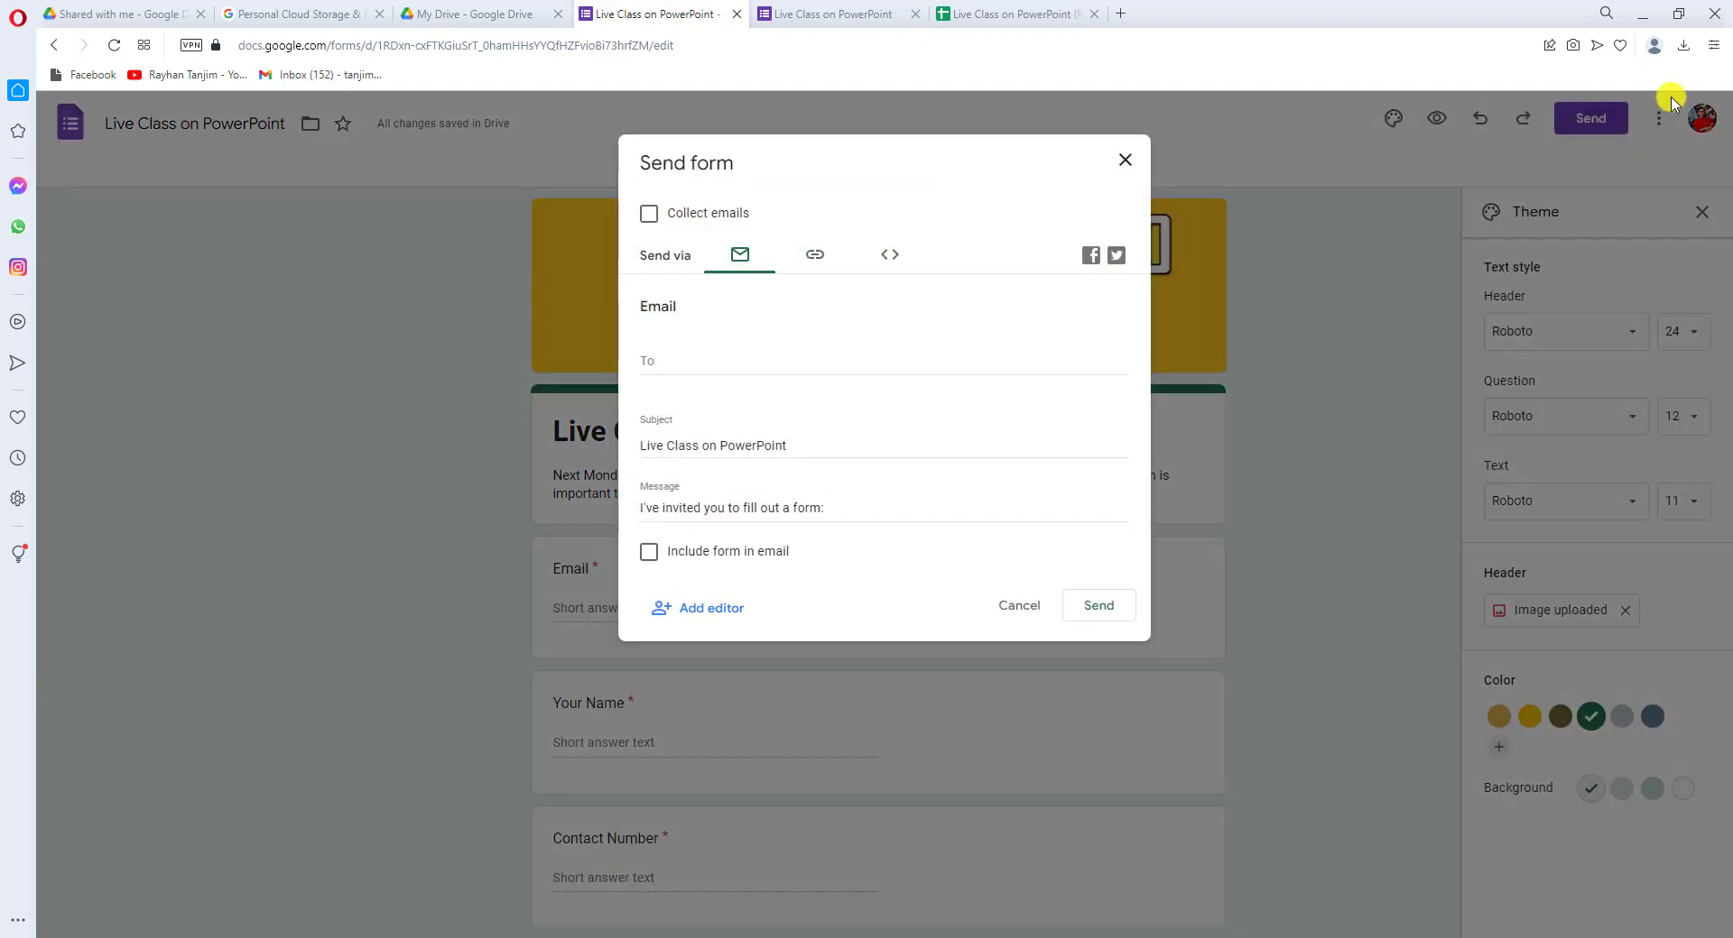
click(816, 256)
click(649, 369)
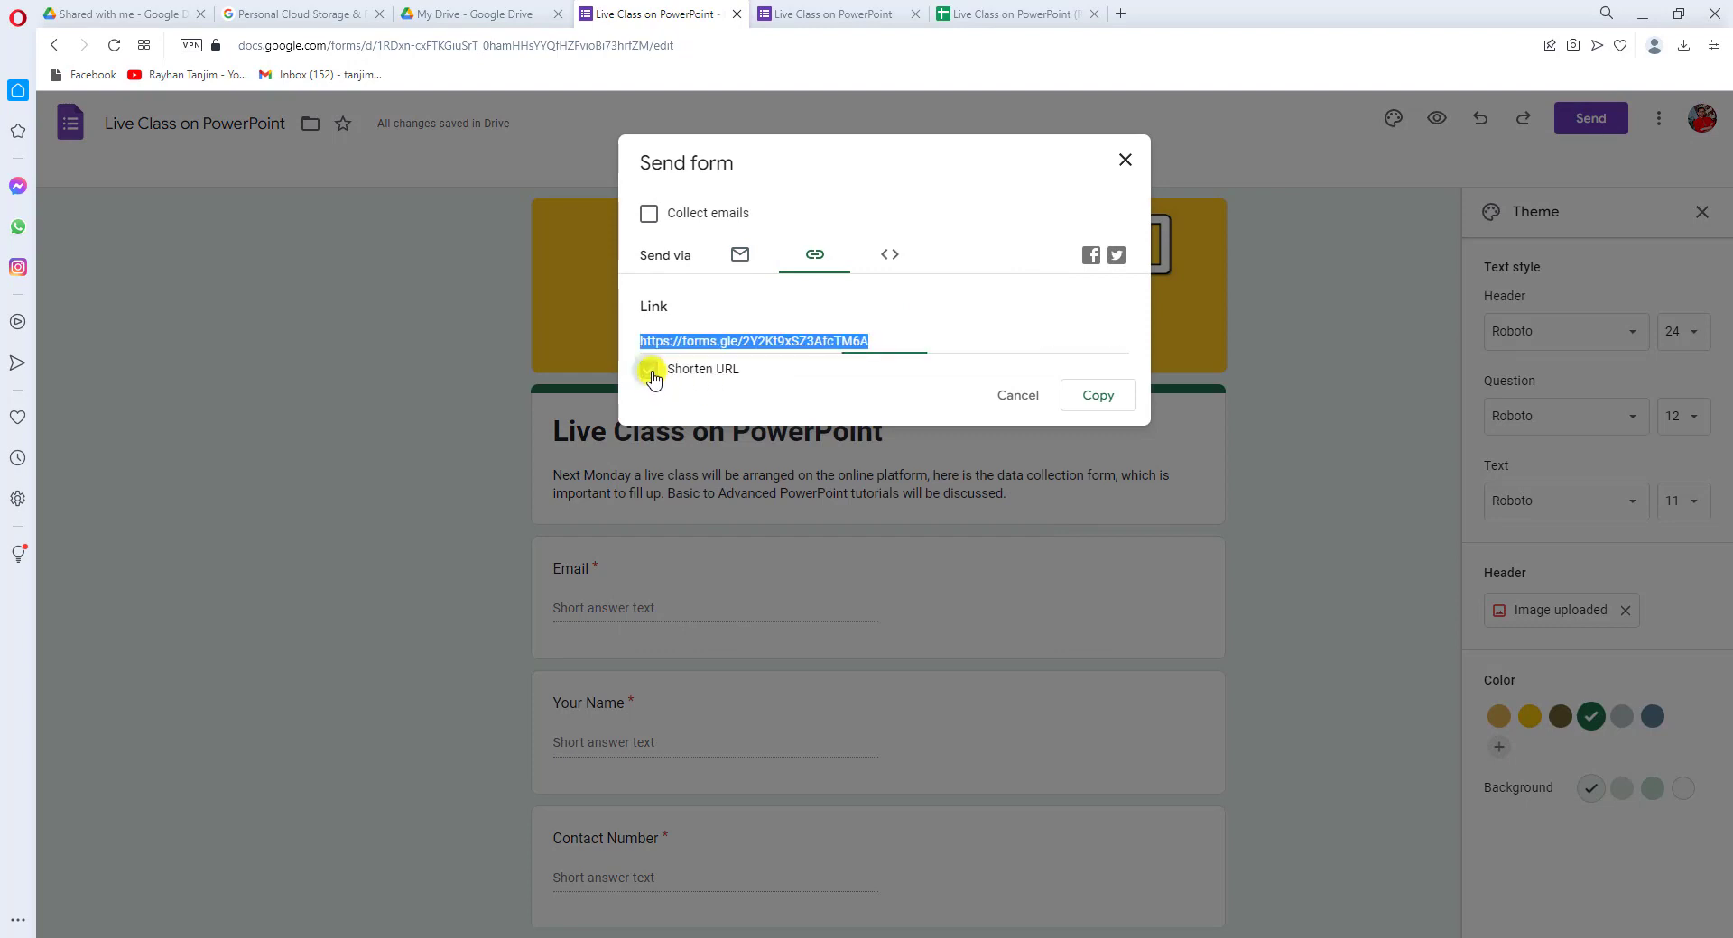
click(1103, 399)
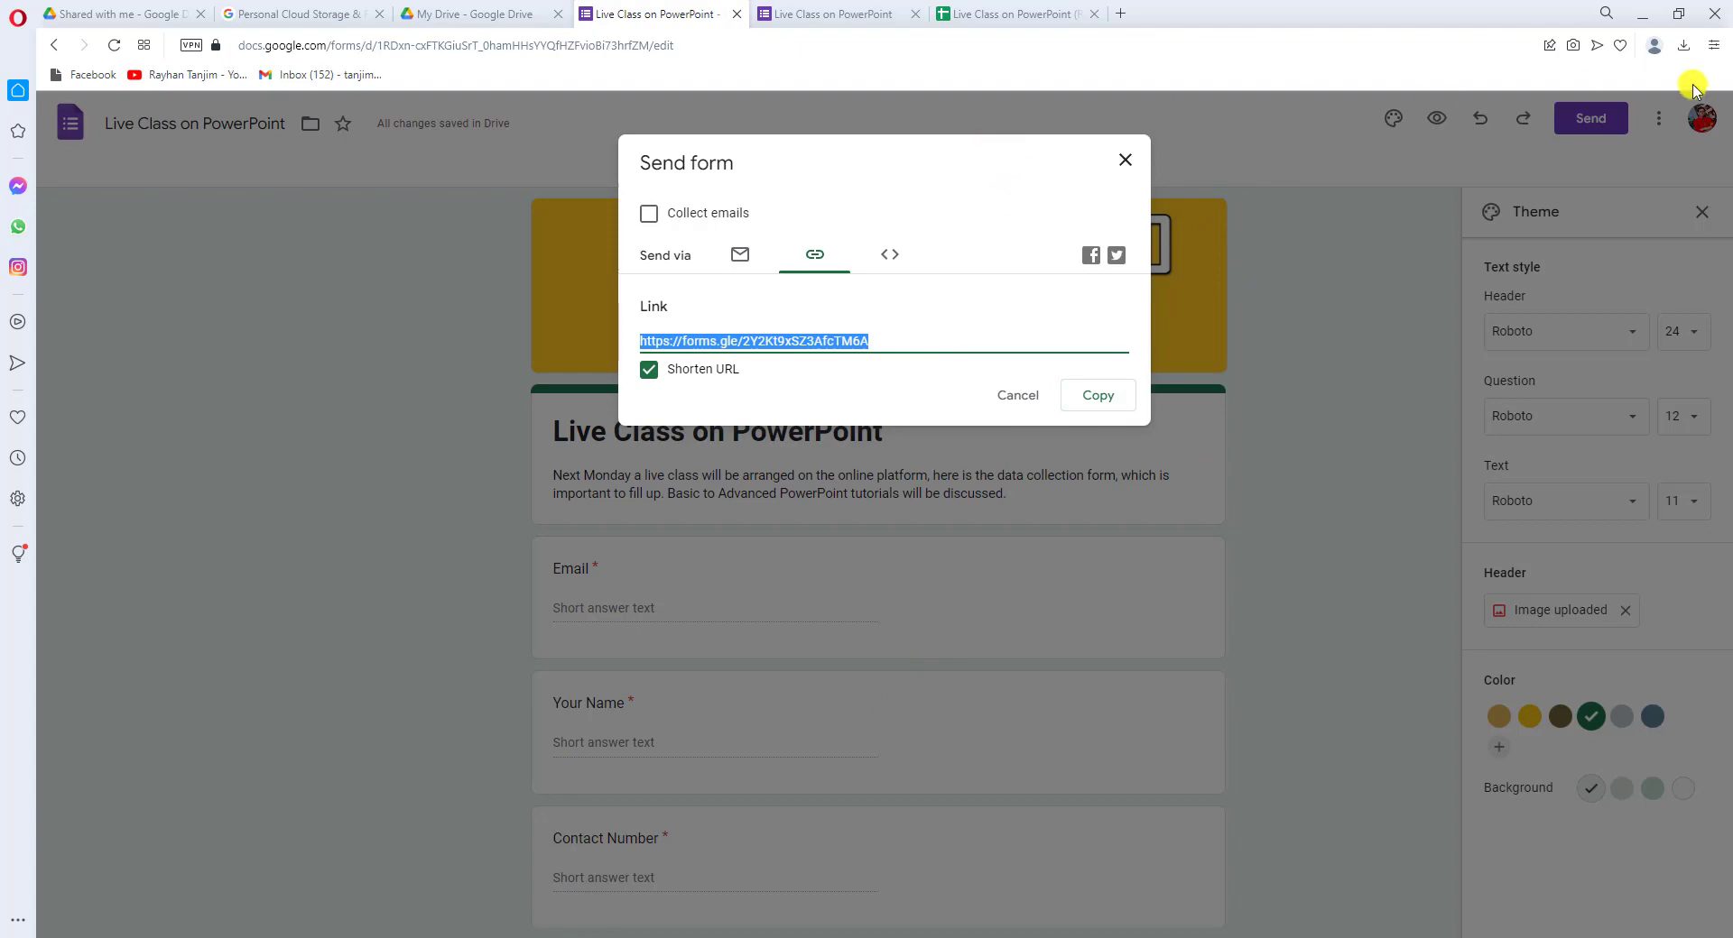
Open the copied form link in a new private window and scroll through it as a respondent would see it.
click(18, 18)
click(90, 87)
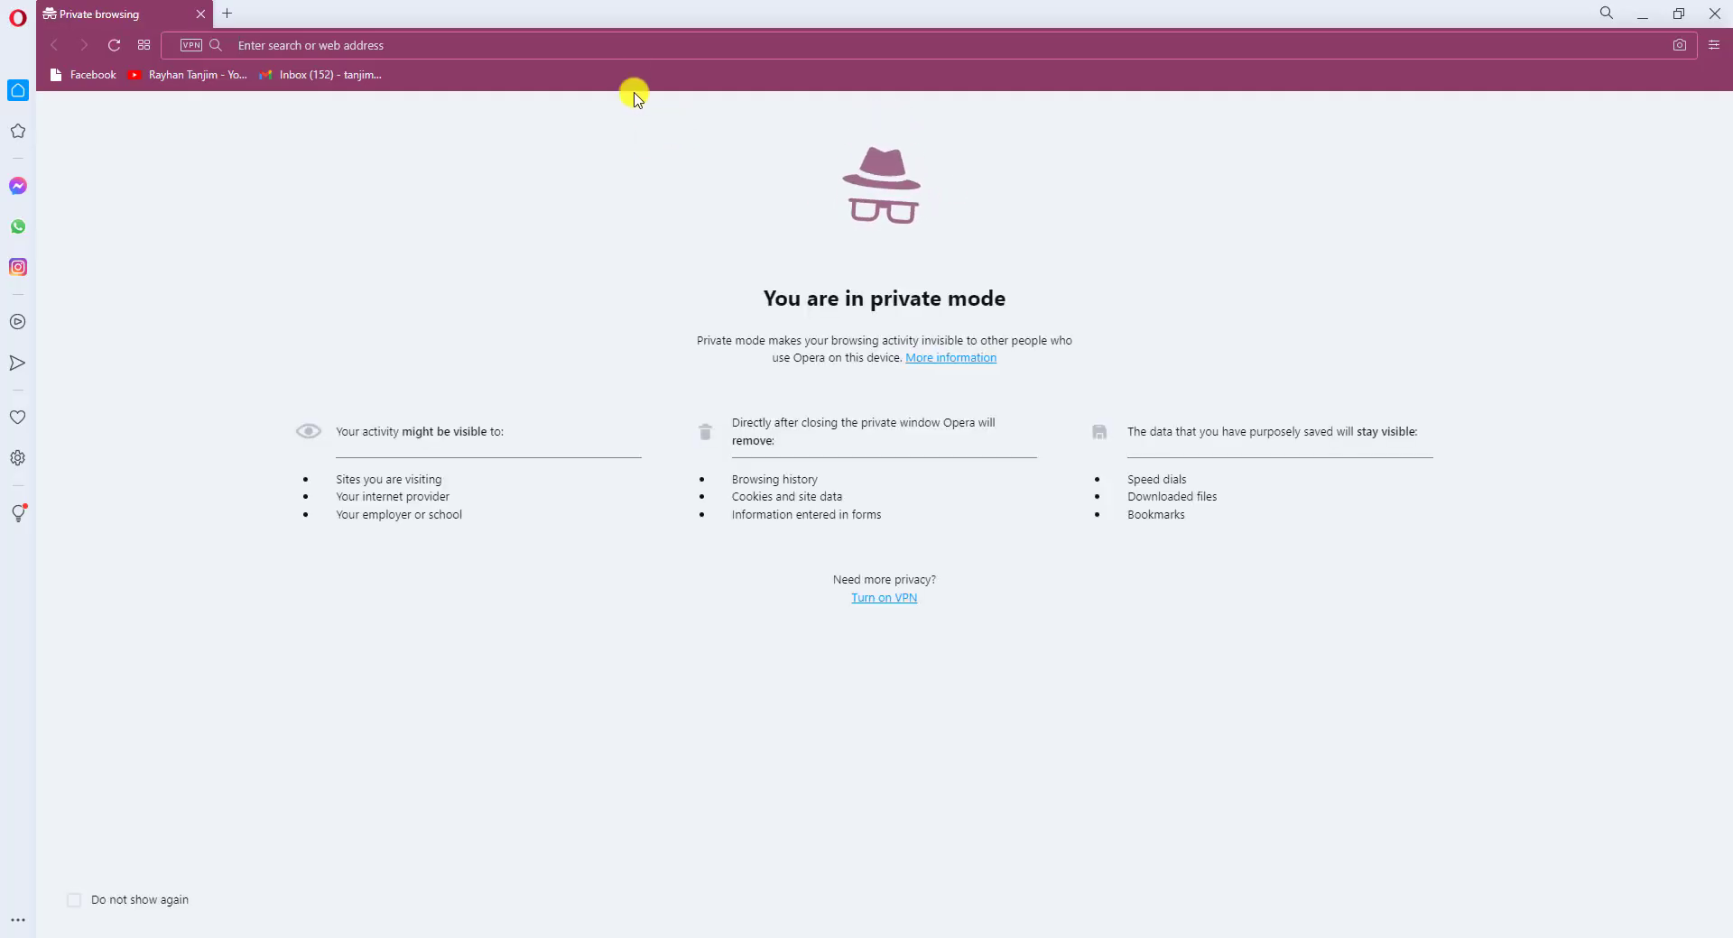
right_click(643, 47)
click(701, 159)
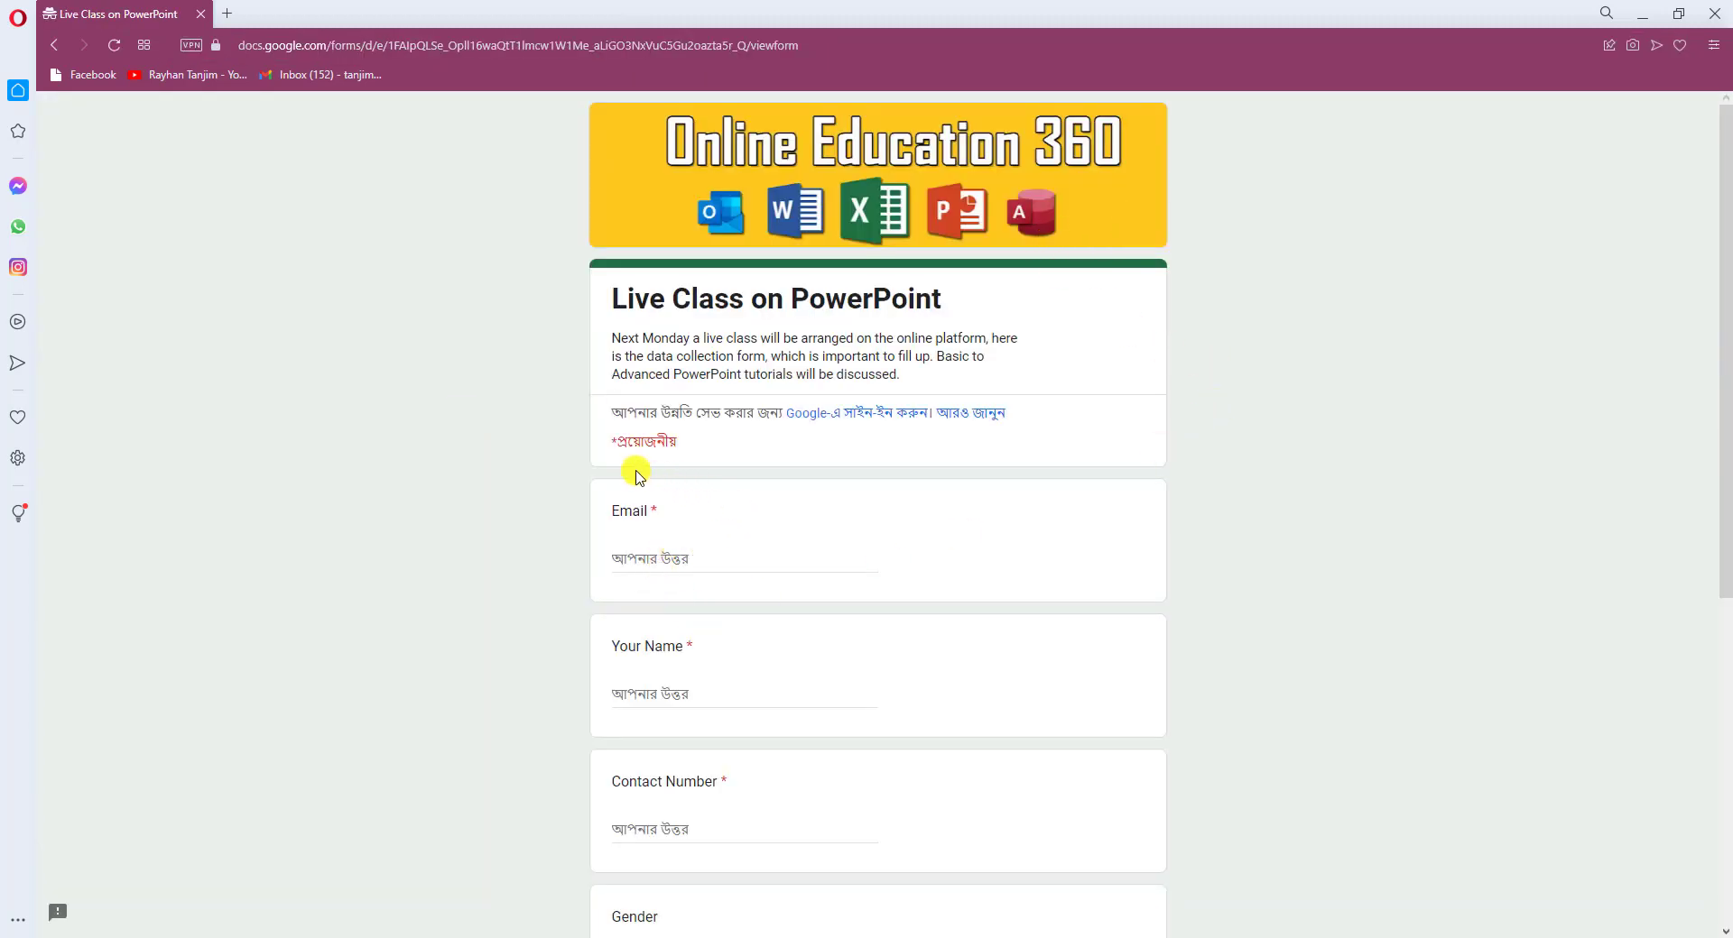
scroll(442, 508, down, 6)
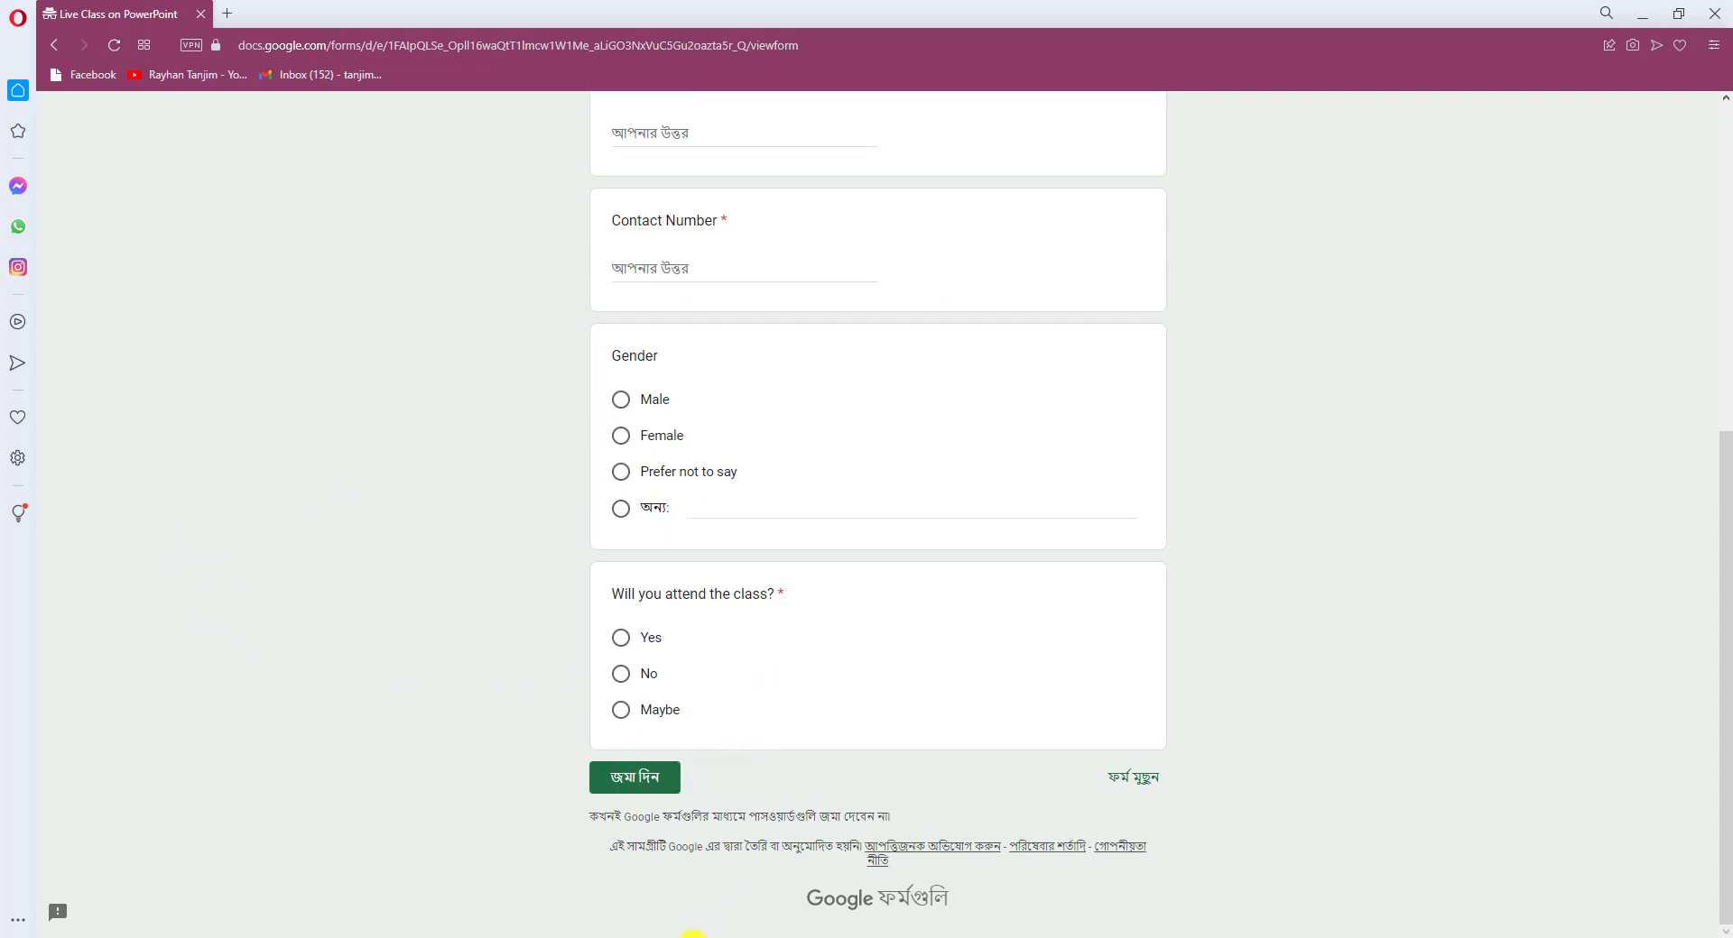
mouse_move(568, 909)
click(686, 867)
click(864, 170)
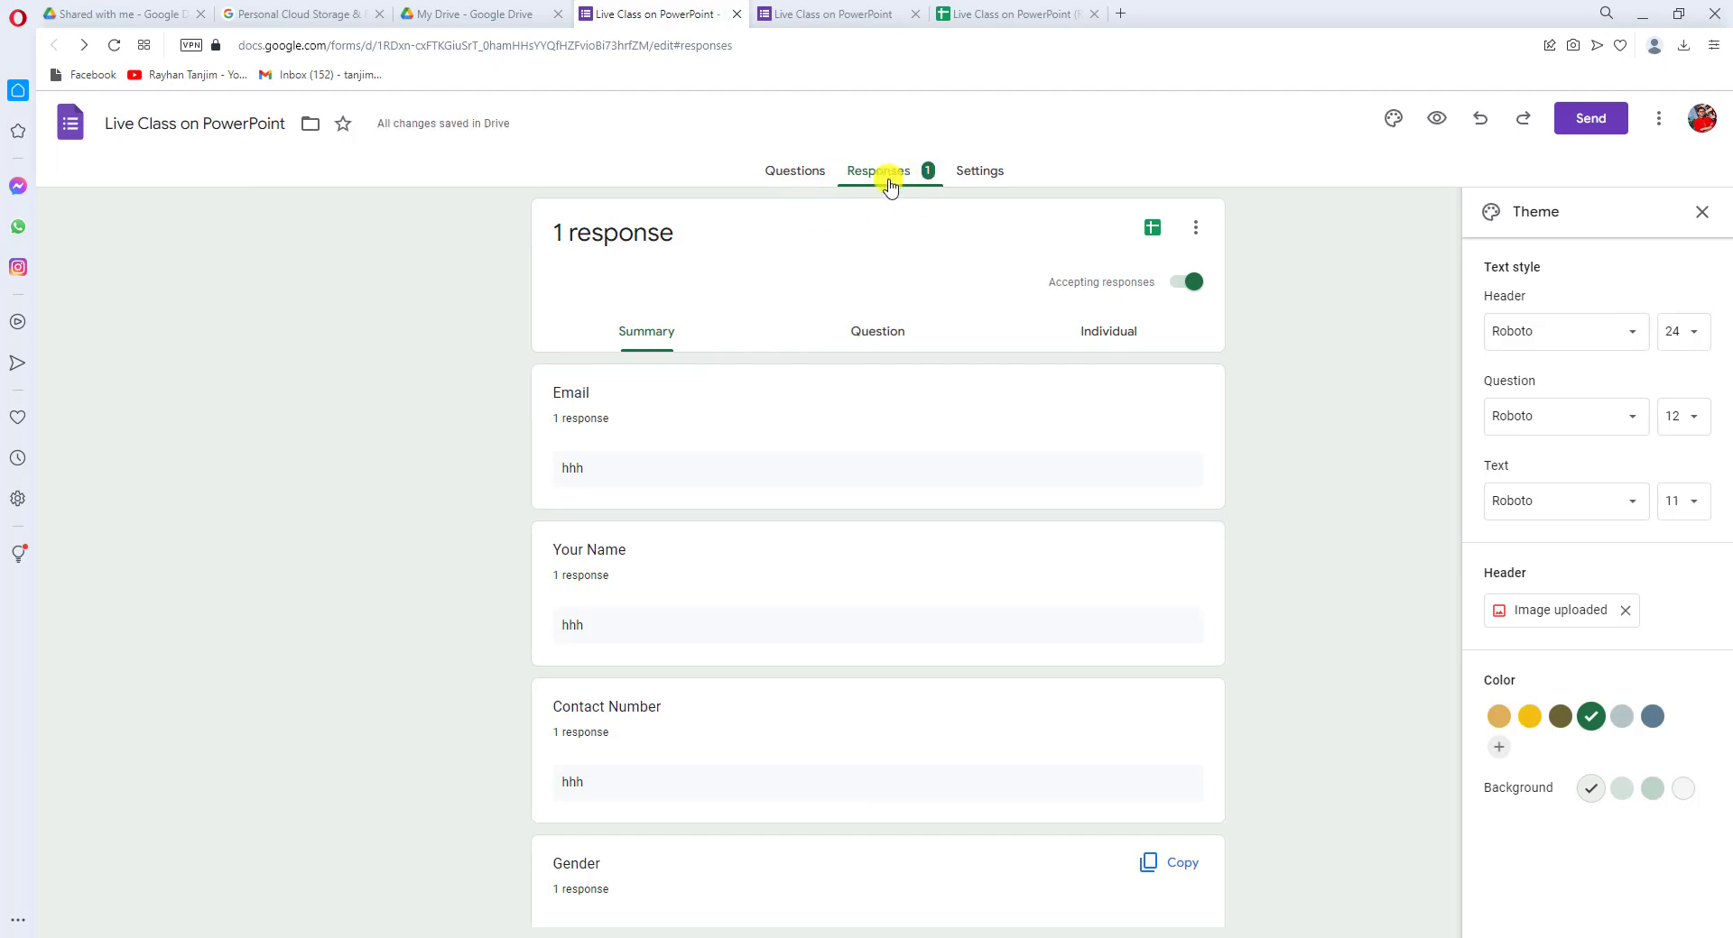
Switch to the My Drive tab and reload it to see the form and its response spreadsheet.
click(485, 13)
click(919, 43)
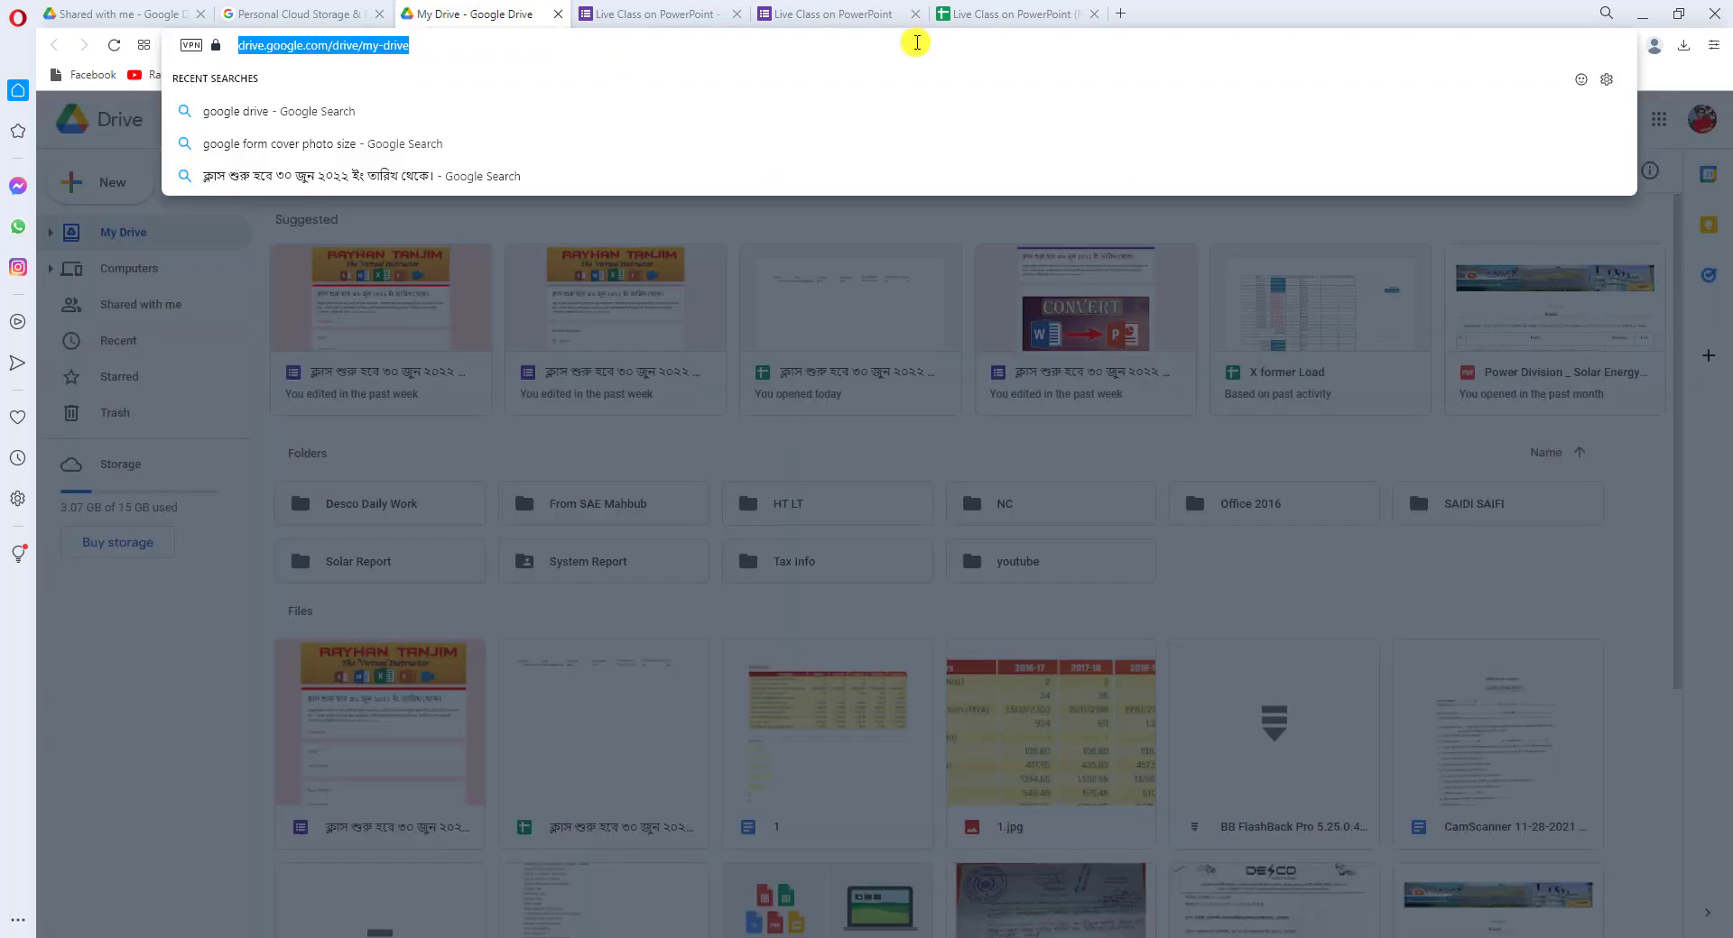
key(Return)
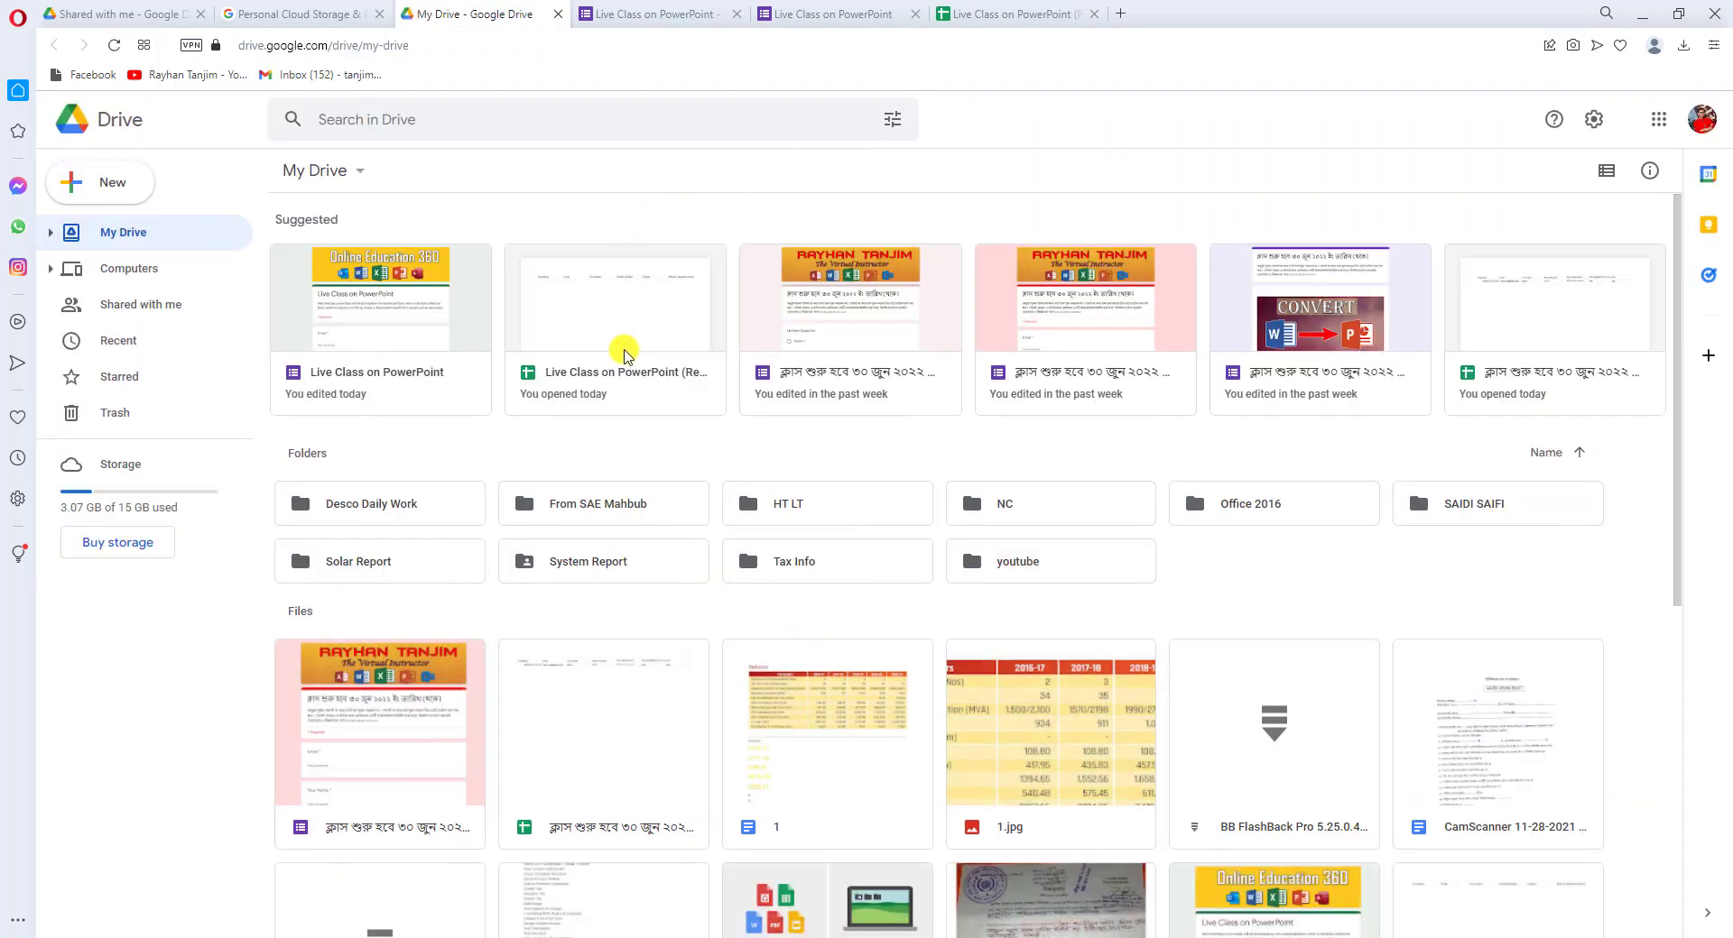